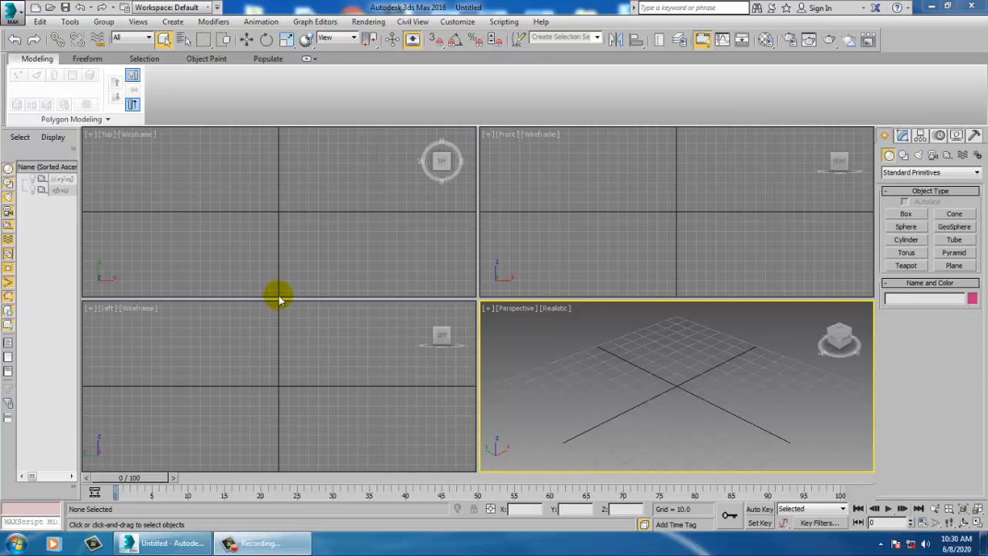
left_click(666, 219)
left_click(404, 228)
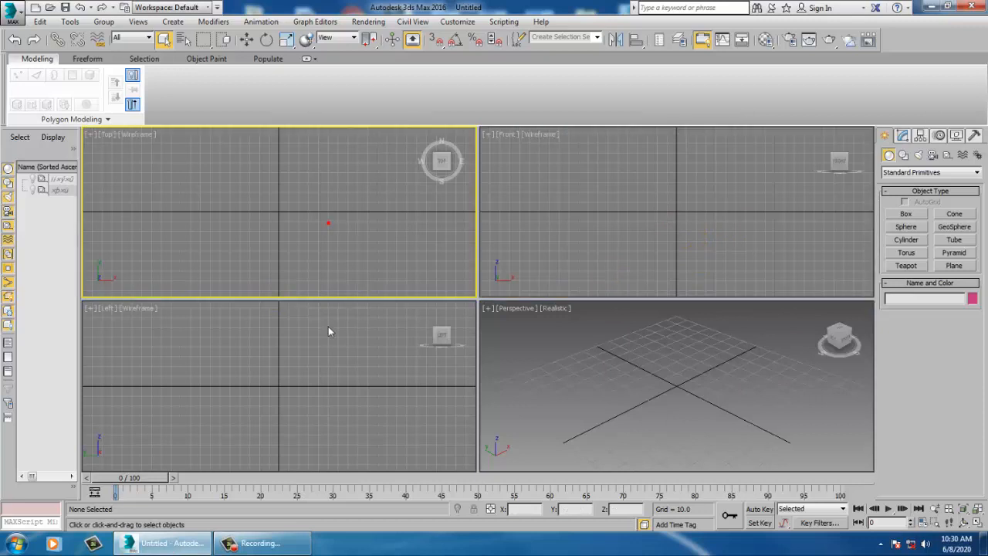
left_click(685, 401)
left_click(502, 233)
left_click(392, 218)
left_click(367, 297)
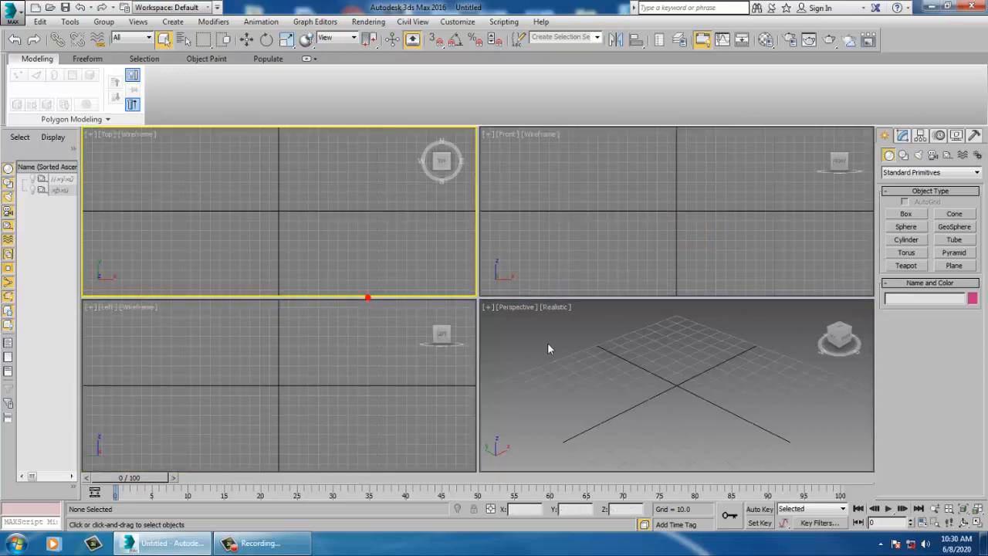
left_click(564, 328)
left_click(260, 217)
left_click(266, 351)
left_click(808, 399)
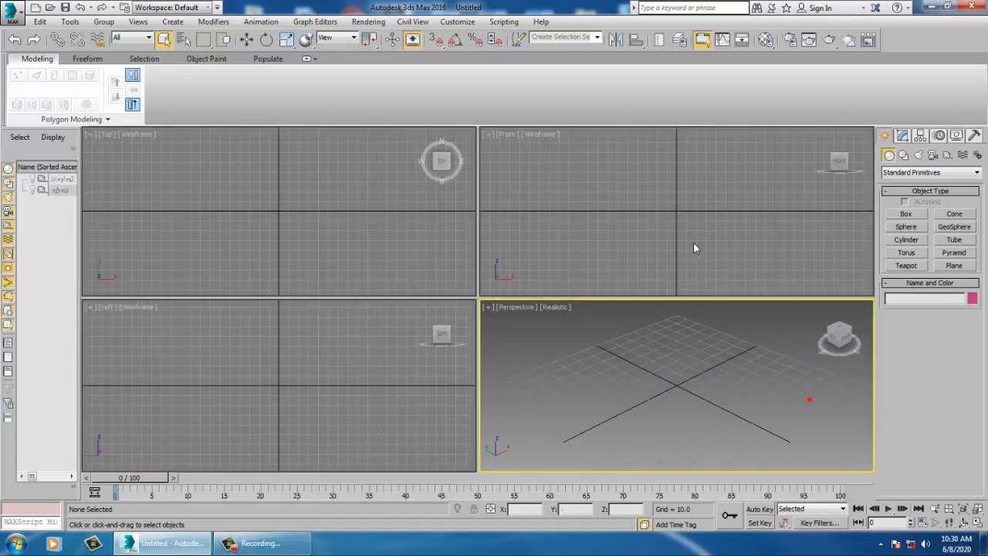
left_click(322, 214)
left_click(352, 357)
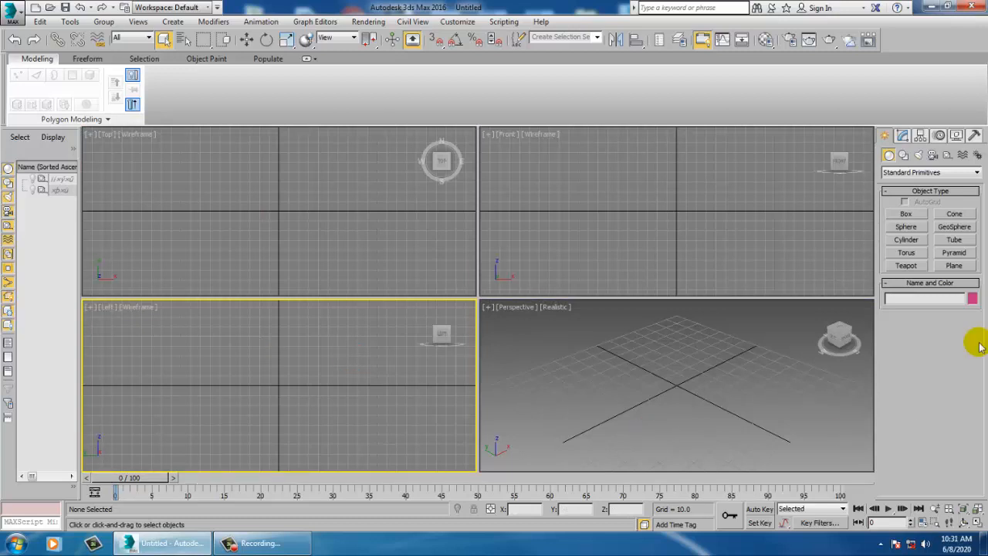
Activate the Line spline tool and maximize the Front viewport
left_click(903, 157)
left_click(907, 223)
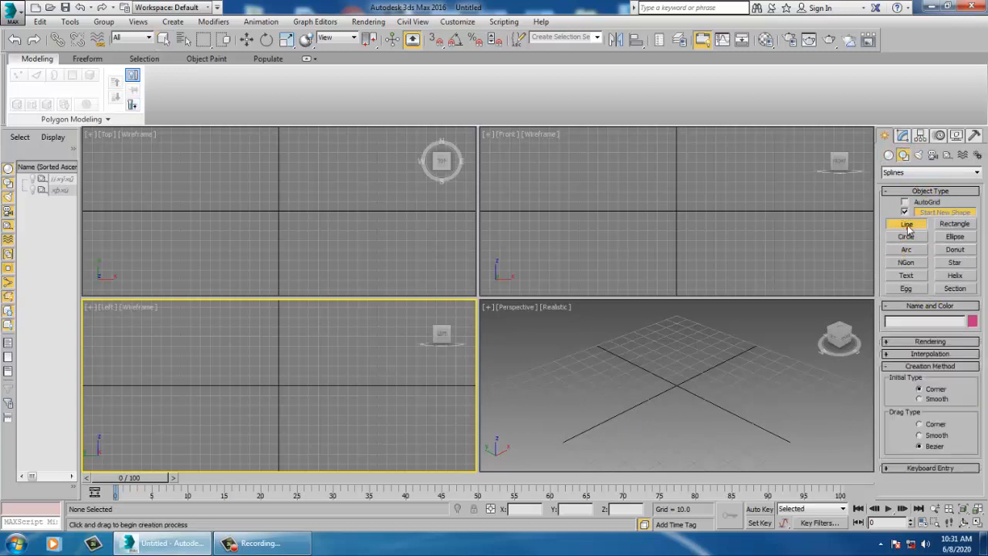
middle_click_drag(698, 201, 666, 221)
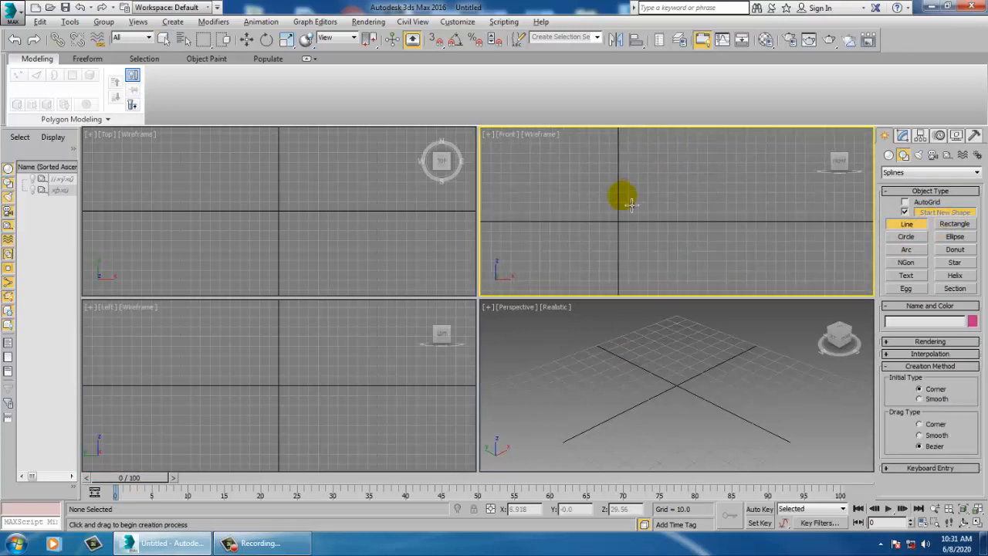
key("alt+w")
left_click(308, 413)
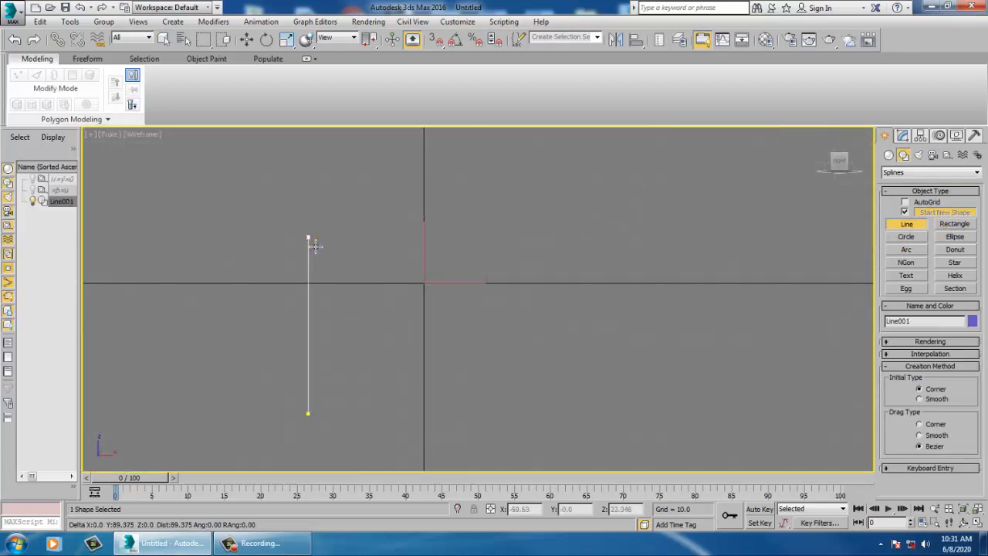
left_click(308, 237)
left_click(502, 237)
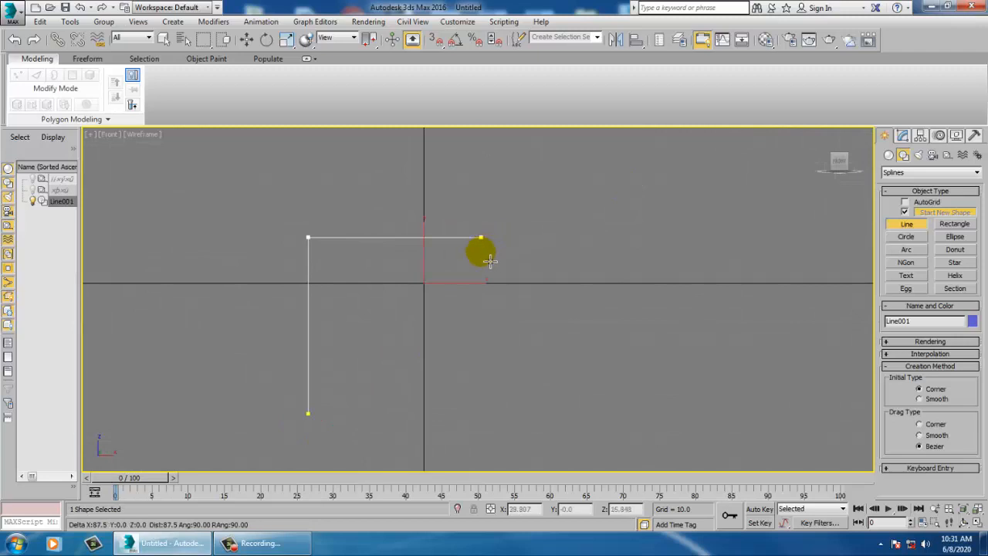
right_click(490, 261)
key("Delete")
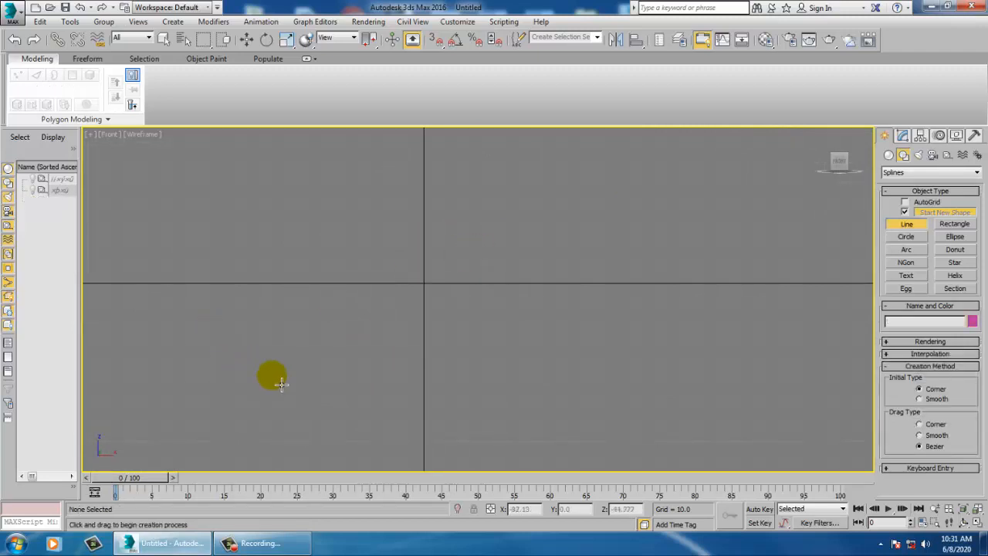
Draw an open three-segment line in the Front view: a short vertical, a horizontal across, and a vertical about 118 units down
left_click(326, 277)
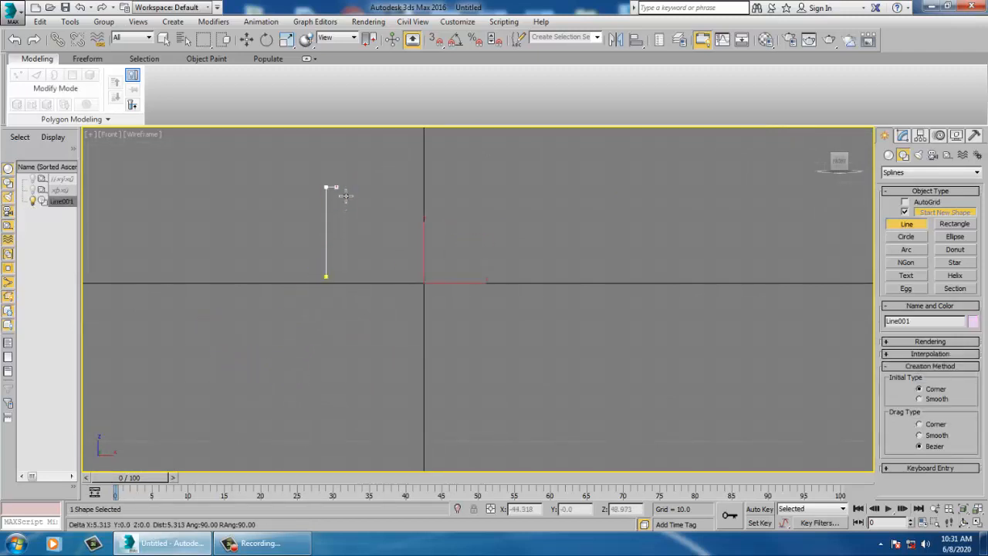
left_click(332, 188)
left_click(503, 199)
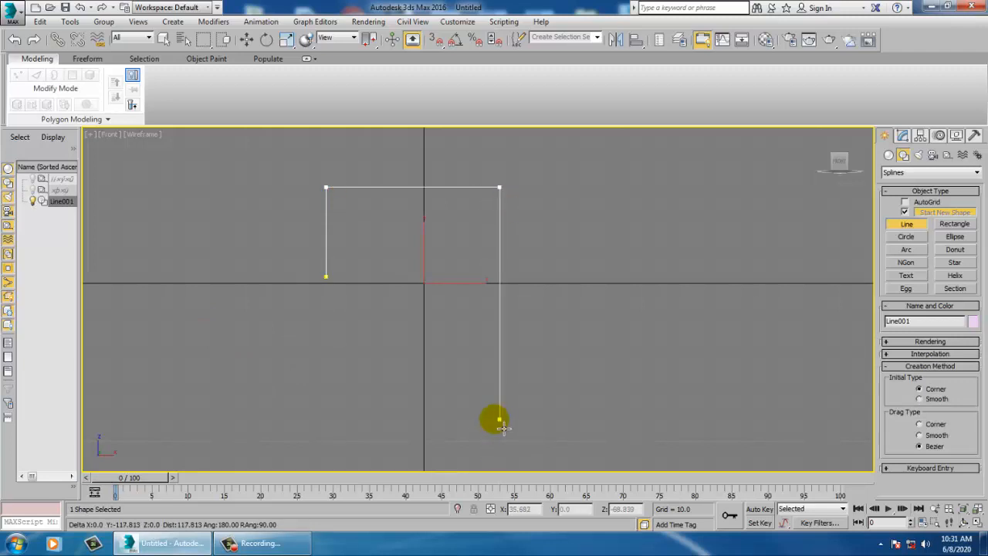
left_click(496, 420)
right_click(494, 419)
Select the line's two upper corner vertices and fillet them until they form a semicircular arch
key("1")
left_click_drag(270, 159, 580, 193)
left_click_drag(894, 469, 878, 93)
left_click(904, 419)
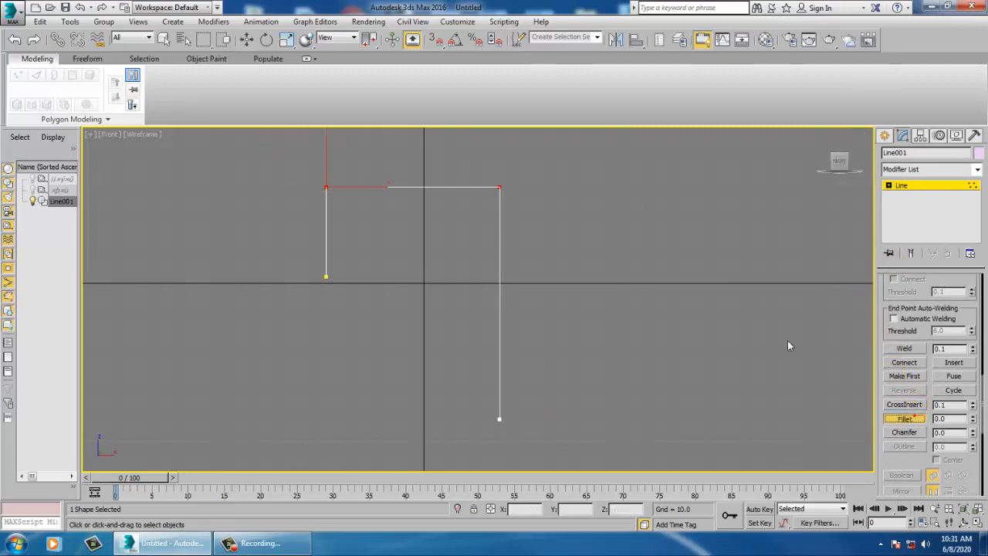
left_click_drag(507, 201, 473, 88)
right_click(561, 180)
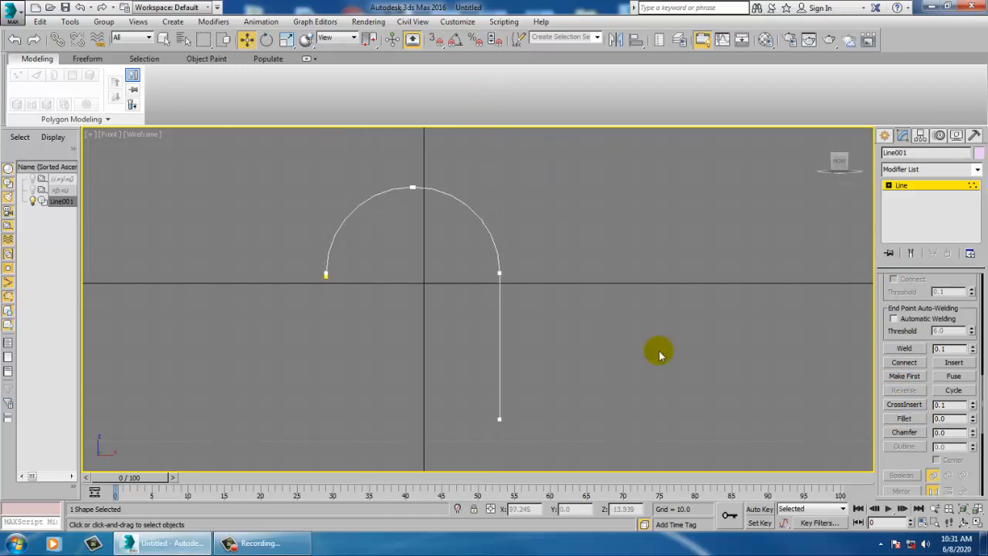
In a maximized Perspective view, leave vertex editing and raise the whole line to about Z 88
key("alt+w")
left_click(684, 403)
key("alt+w")
scroll(658, 388, "down", 8)
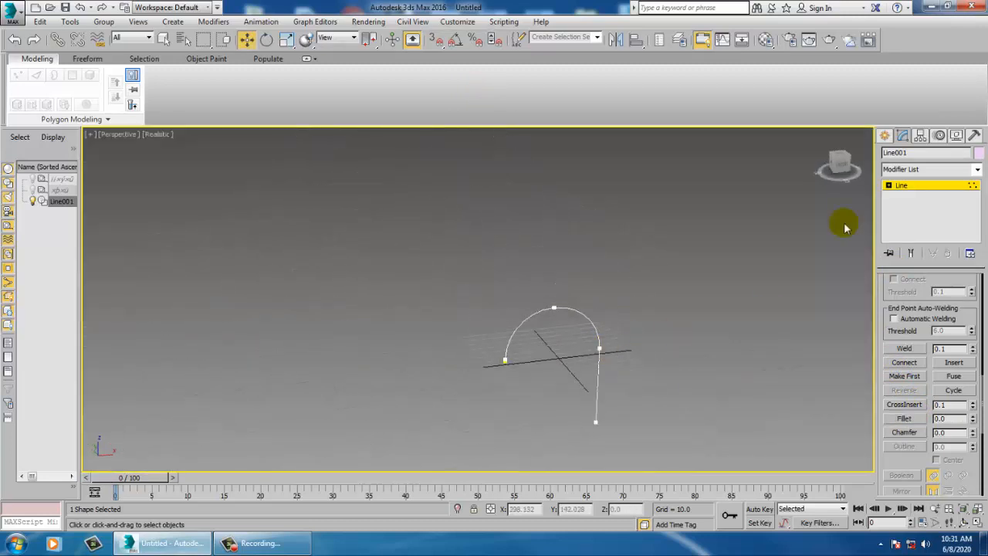
left_click(901, 185)
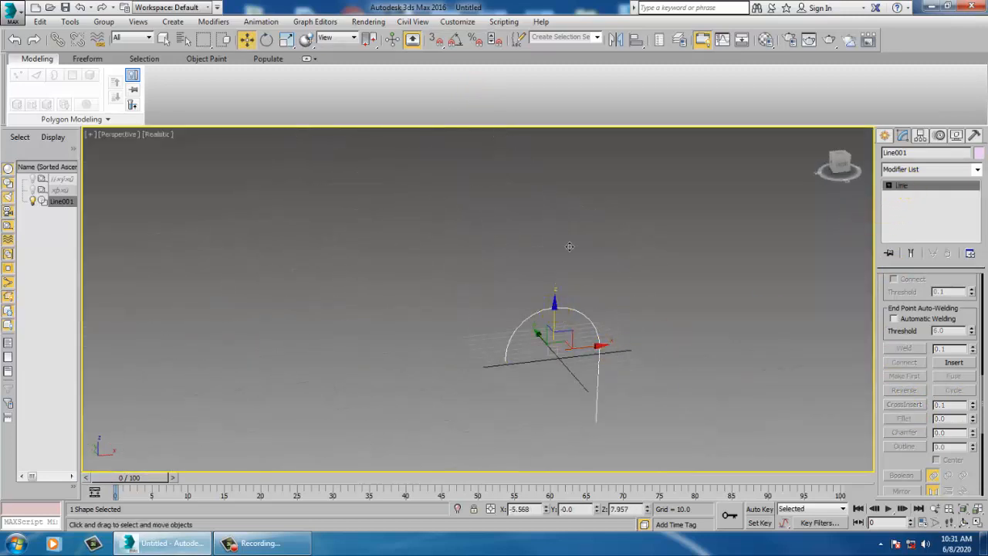
left_click_drag(569, 246, 569, 218)
Try displaying the line as a radial tube in the viewport with a thickness of 1.33
scroll(926, 285, "up", 10)
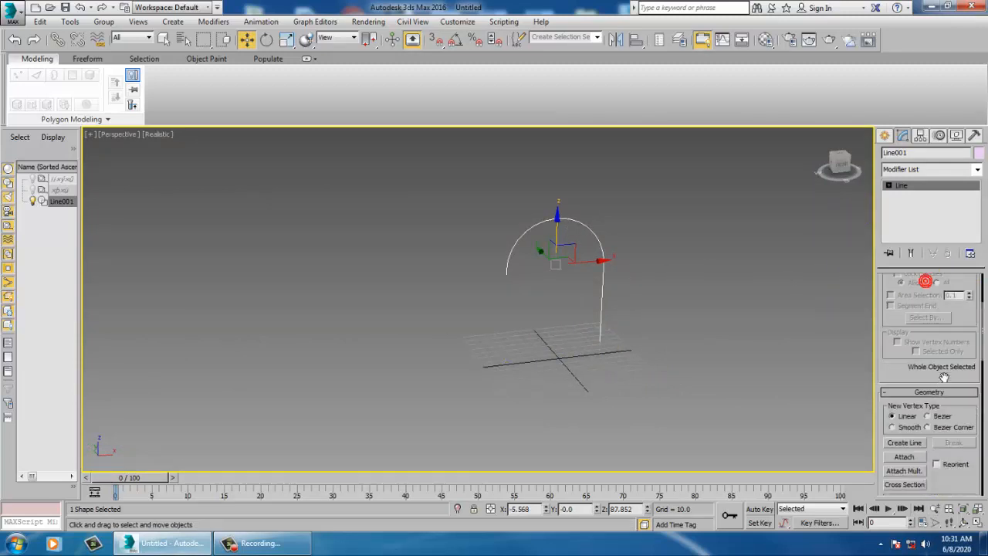
left_click(903, 279)
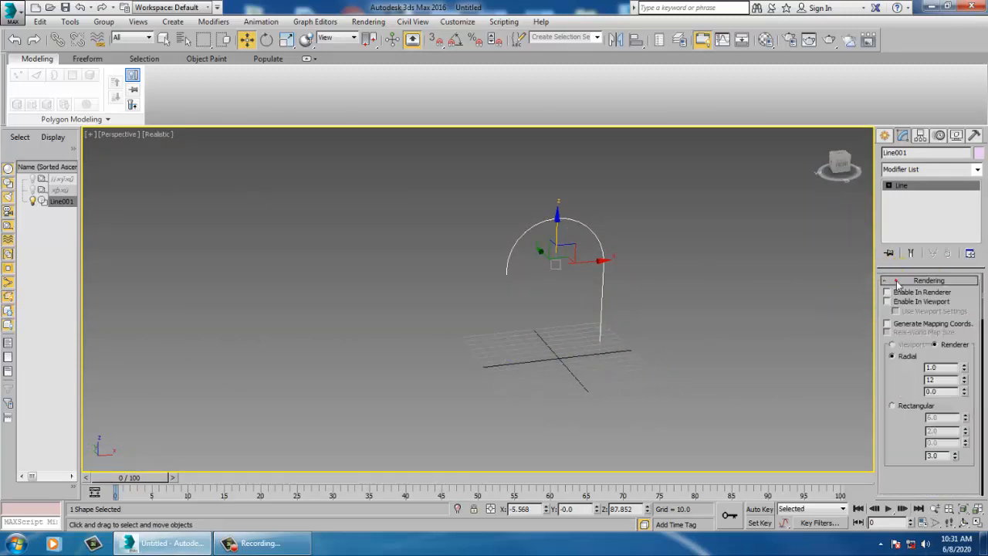
left_click(887, 301)
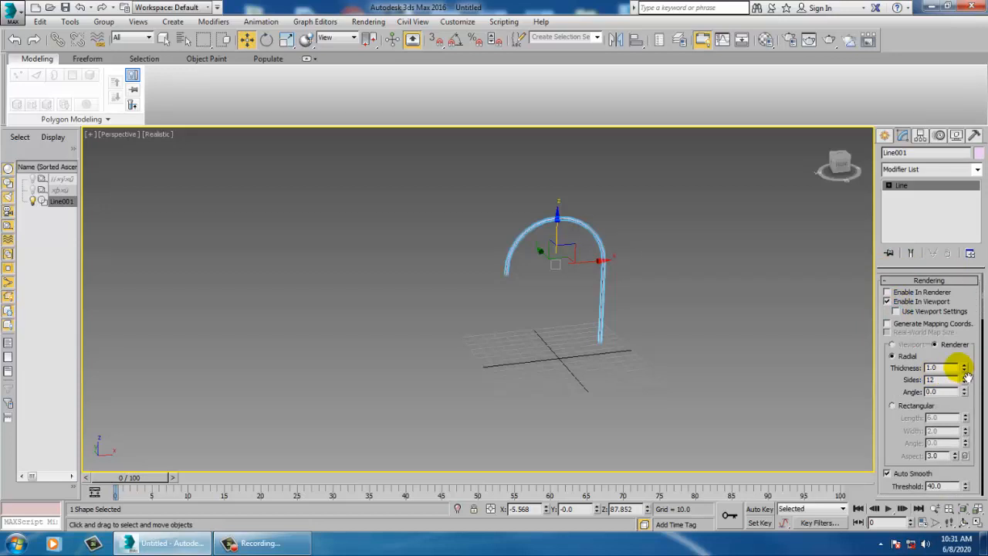
left_click_drag(964, 368, 964, 361)
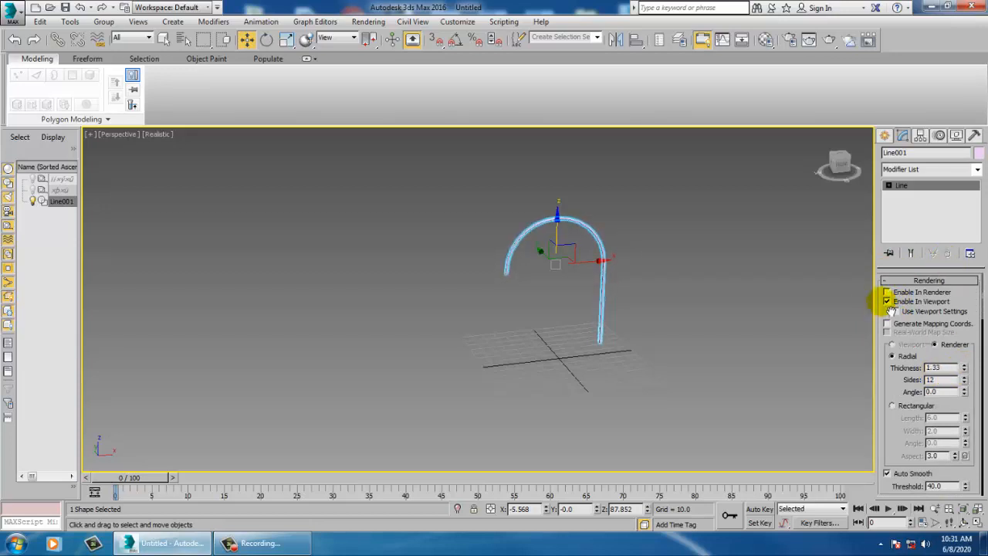
left_click(886, 301)
Draw a small circle on the ground grid beside the hook-shaped line
left_click(884, 136)
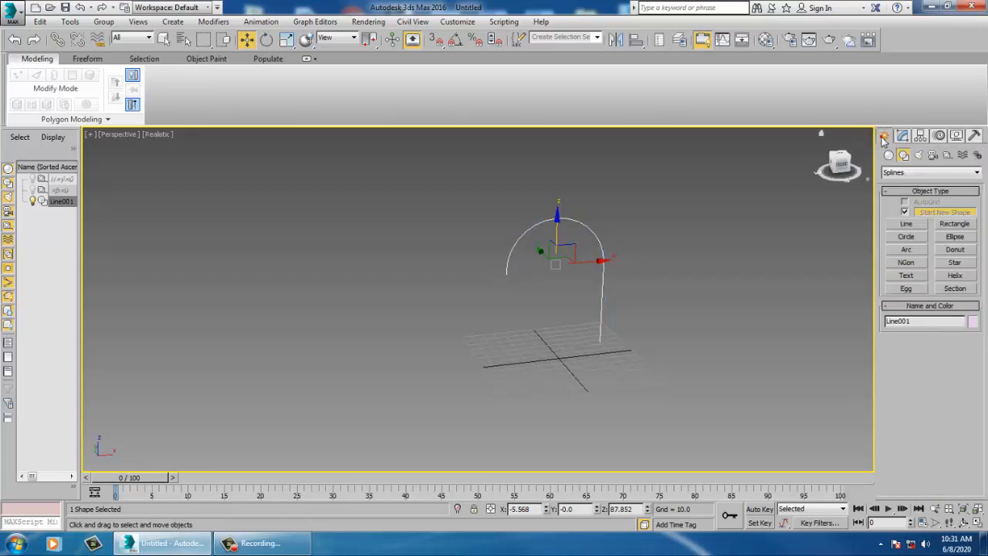
left_click(909, 238)
left_click_drag(660, 373, 675, 393)
key("w")
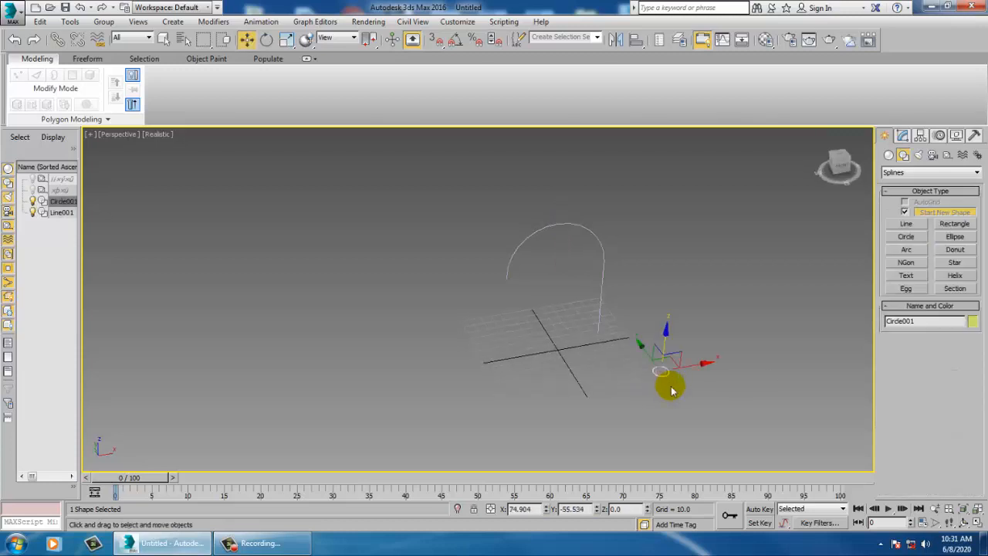
Clone the circle as one copy along X to about X 95, scale the copy down, and reselect the original circle
scroll(683, 378, "up", 4)
mouse_move(697, 371)
left_mouse_down("shift")
mouse_move(734, 357)
mouse_move(745, 366)
left_mouse_up("shift")
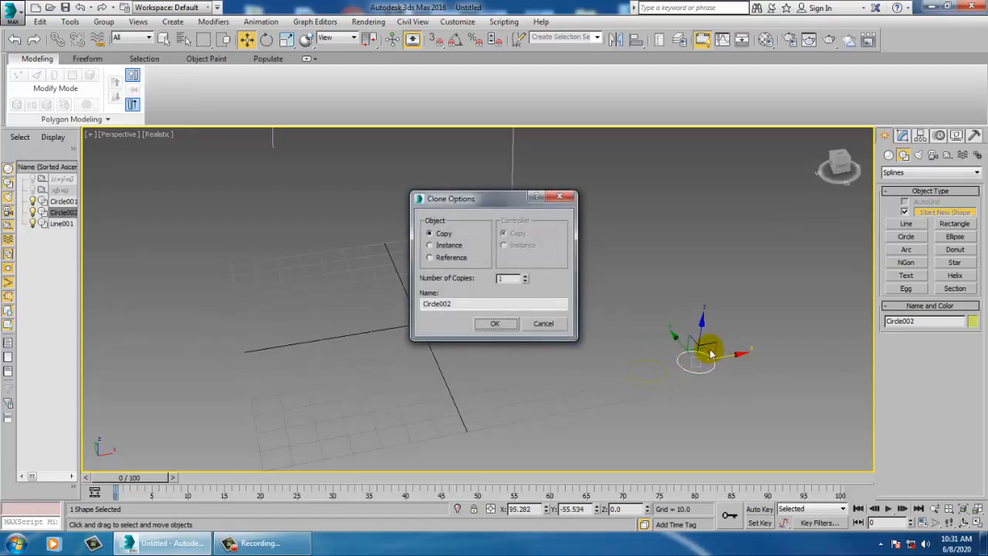
left_click(495, 323)
key("r")
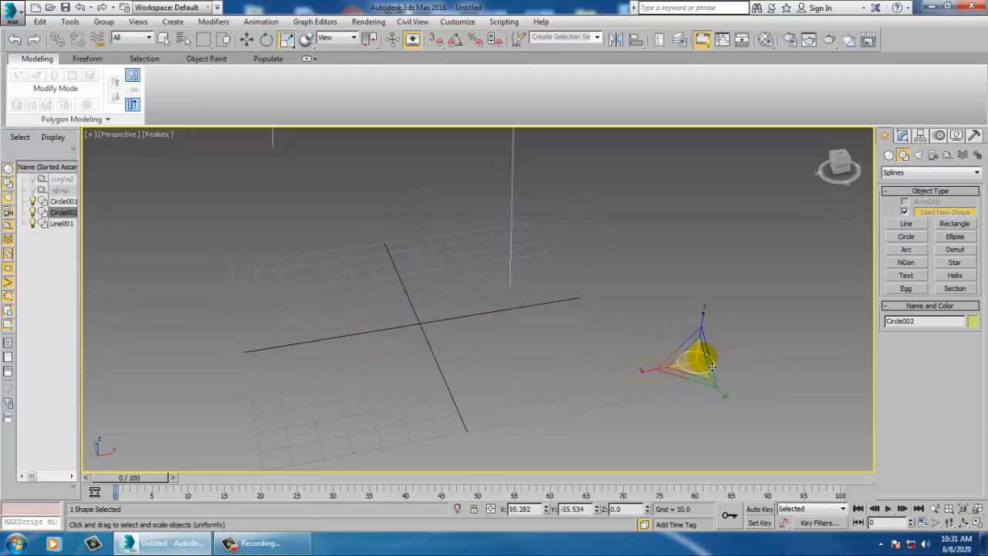
left_click_drag(684, 359, 633, 361)
left_click(648, 378)
left_click(654, 381)
key("w")
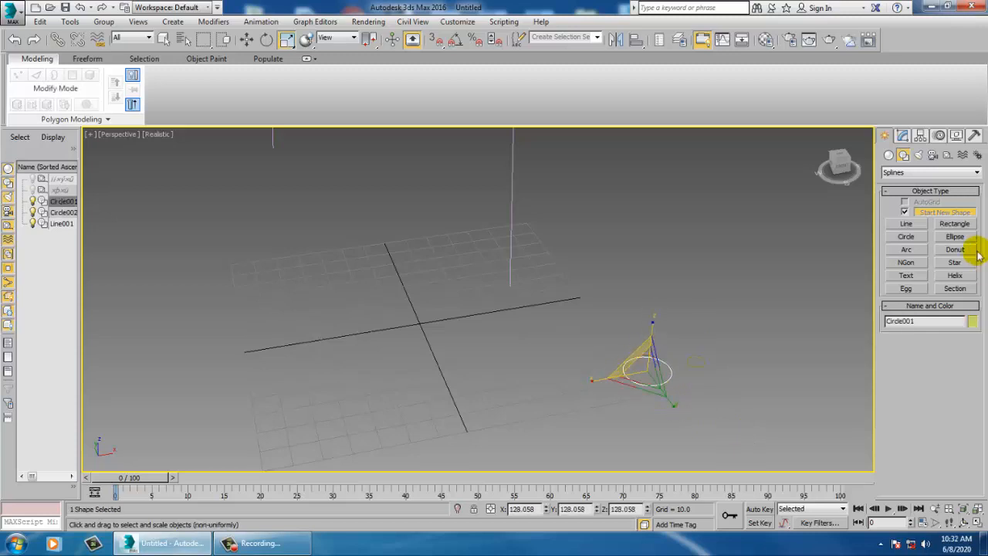
Draw a small rectangle next to the circles and move it to about X 112, Y -57
left_click(955, 224)
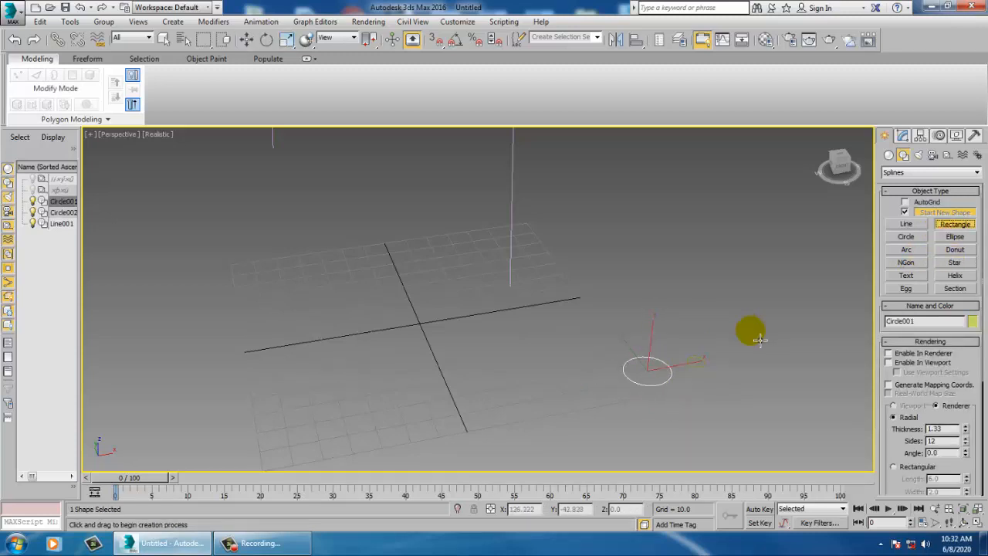
left_click_drag(750, 332, 736, 360)
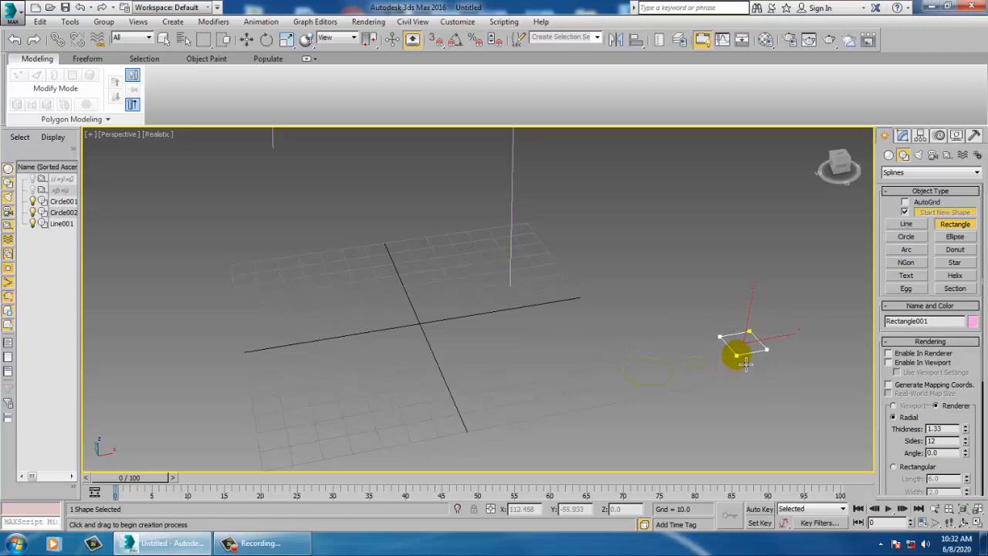
key("w")
middle_click_drag(733, 362, 683, 371, "alt")
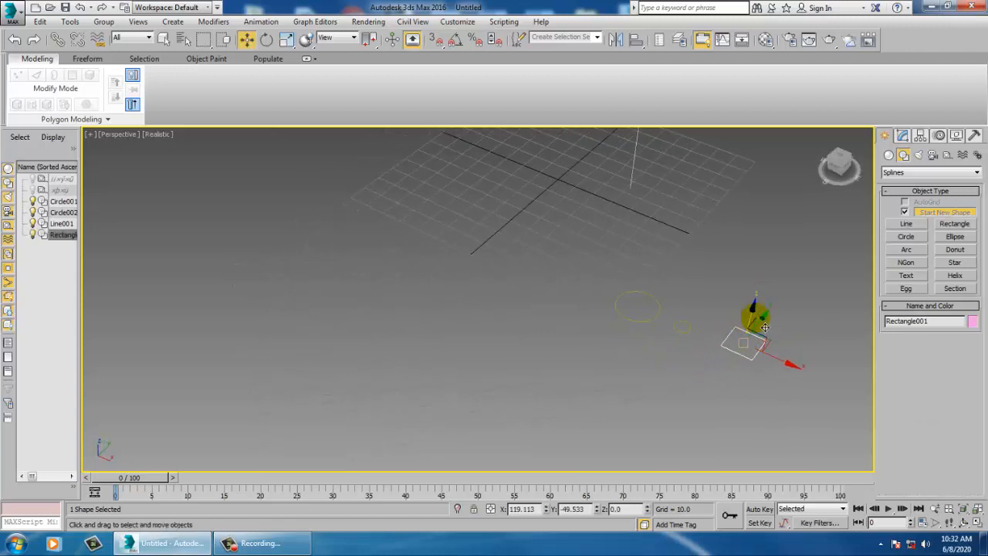
mouse_move(763, 317)
left_mouse_down()
mouse_move(748, 335)
mouse_move(762, 325)
left_mouse_up()
middle_click_drag(761, 325, 576, 307, "alt")
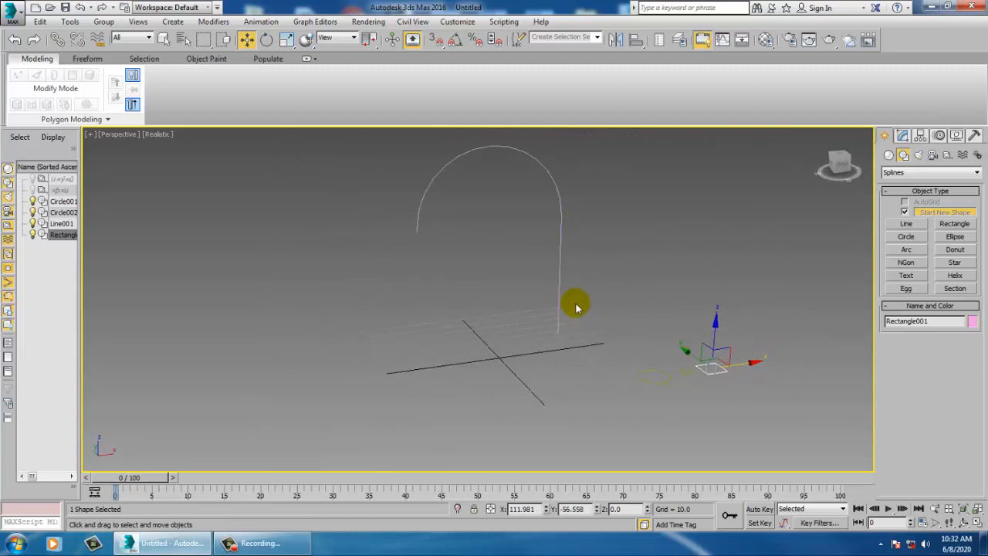
Loft the larger circle along the hook-shaped line as a compound object and show the view in wireframe
left_click(559, 309)
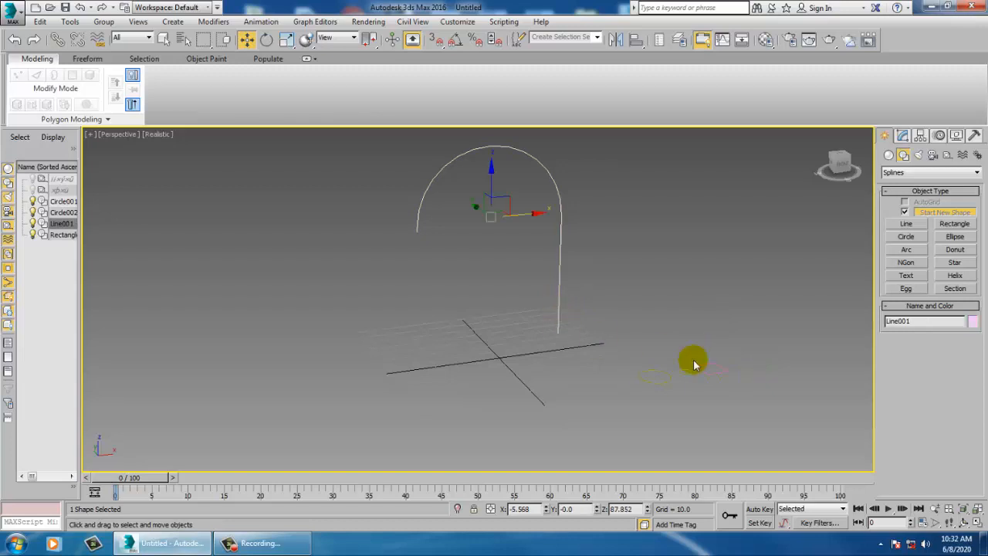
left_click(889, 155)
left_click(909, 173)
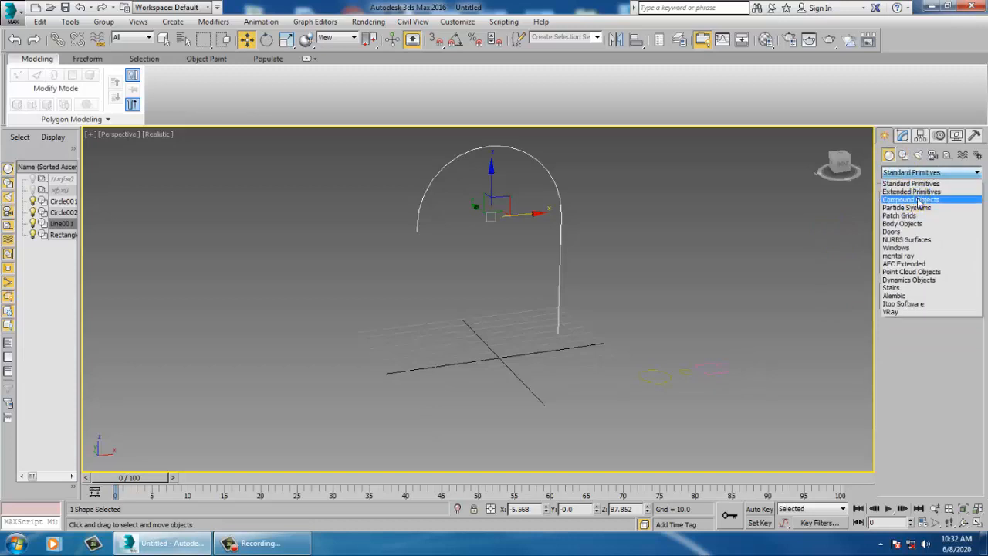
left_click(919, 200)
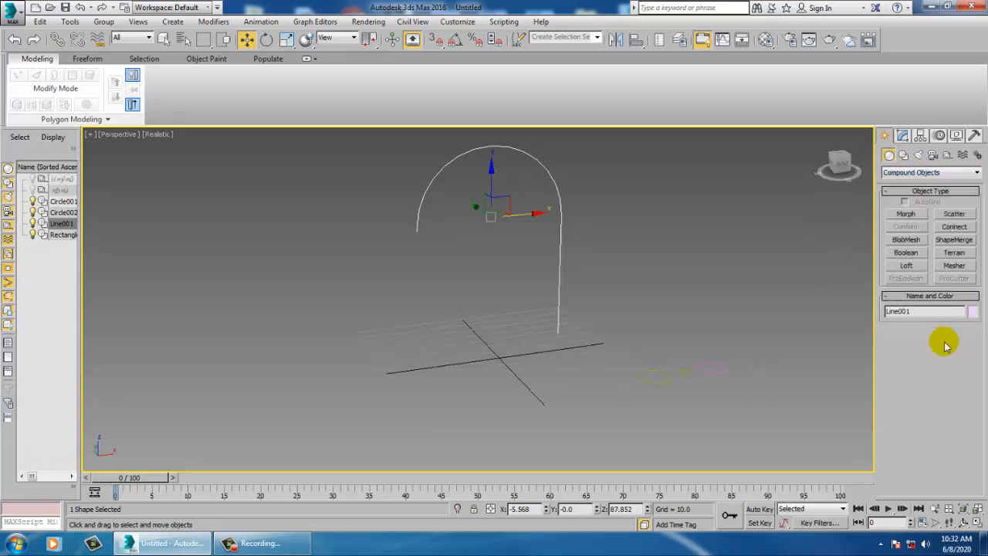
left_click(903, 266)
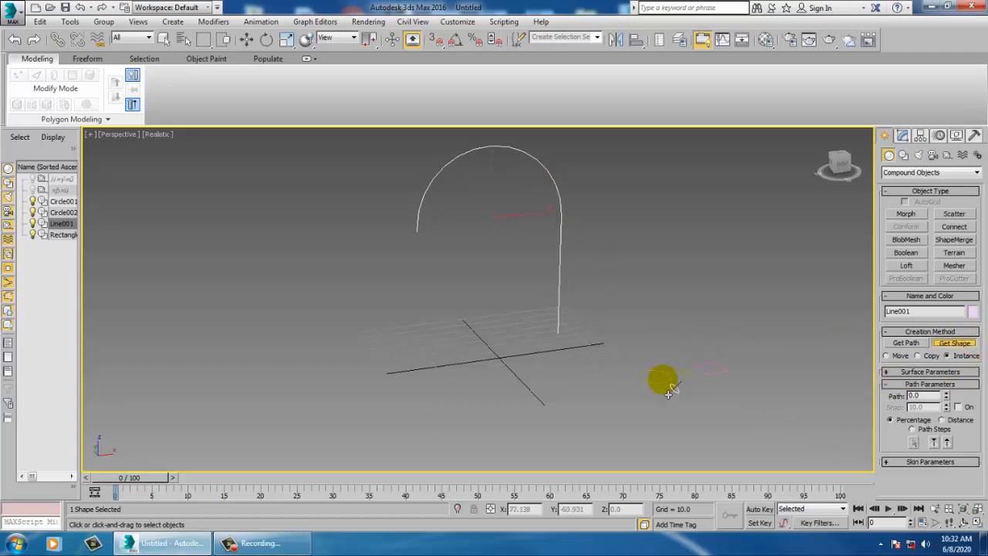
left_click(668, 393)
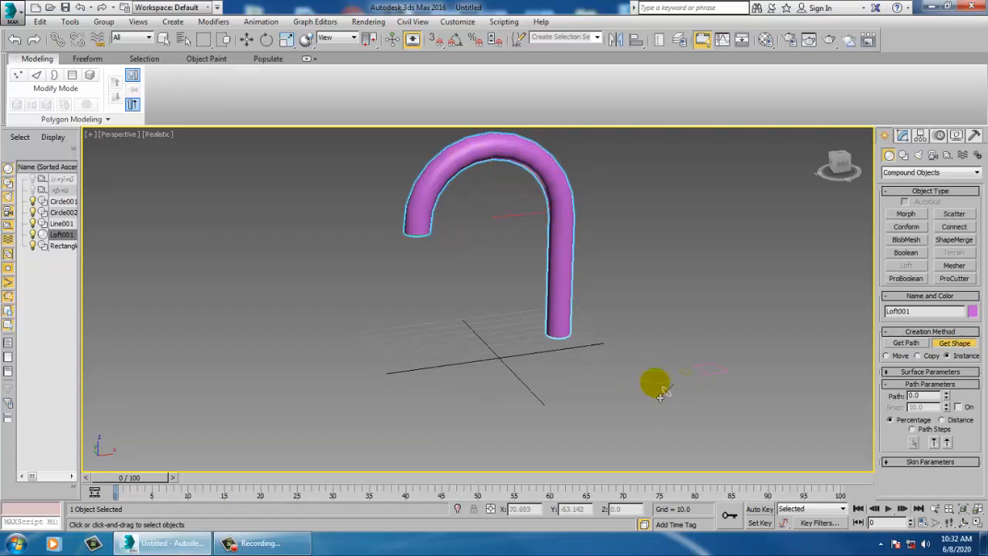
key("w")
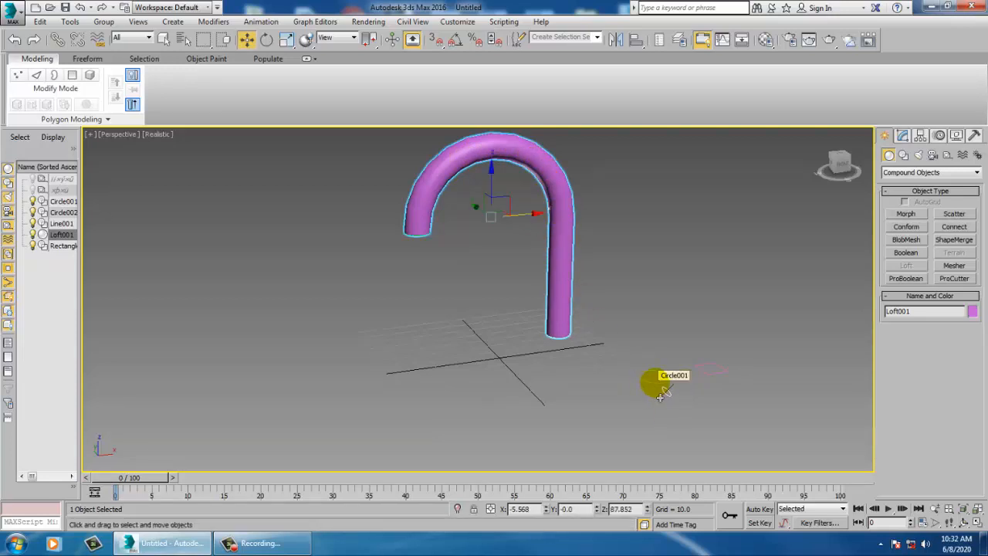
key("F3")
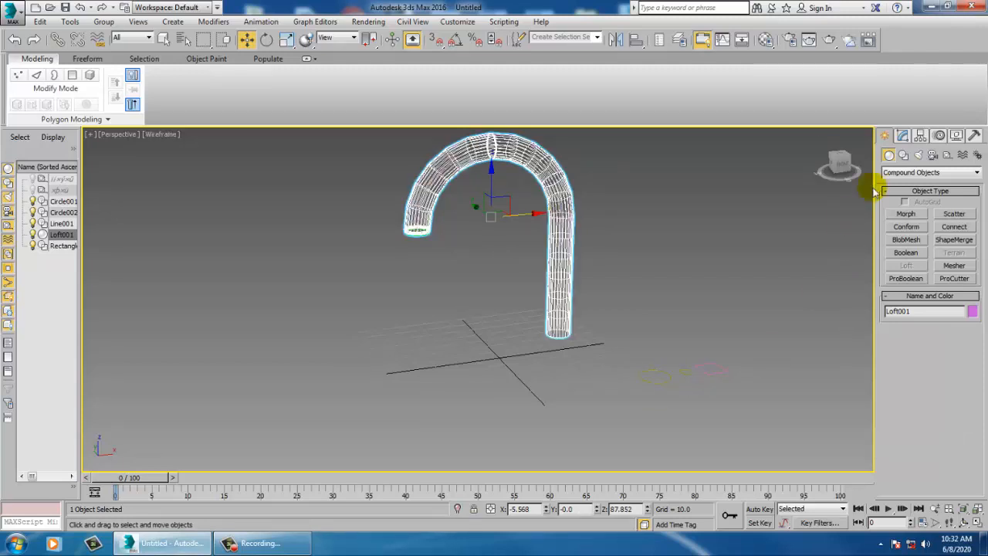
Add a circle as the loft's cross-section at path position 17.141 percent
left_click(902, 136)
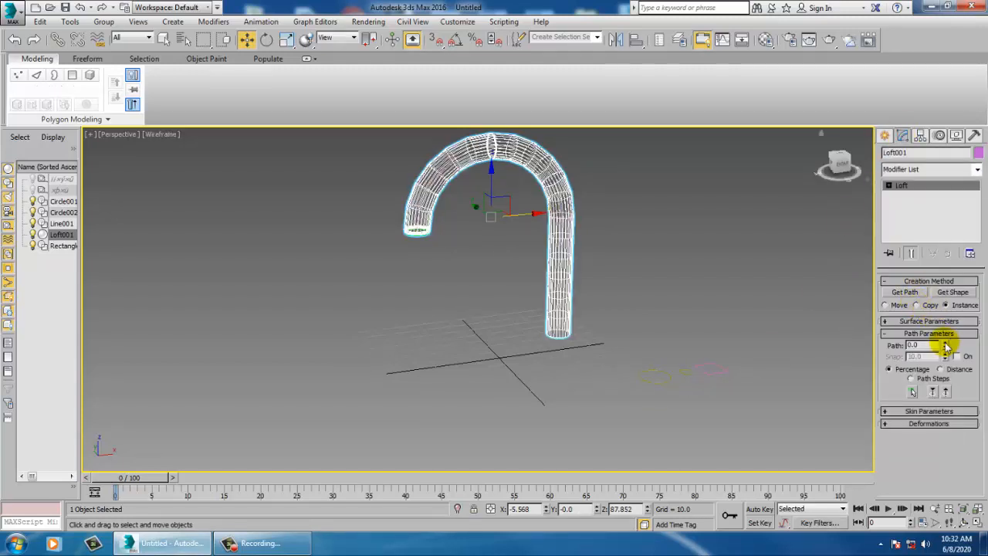
left_click_drag(950, 288, 436, 205)
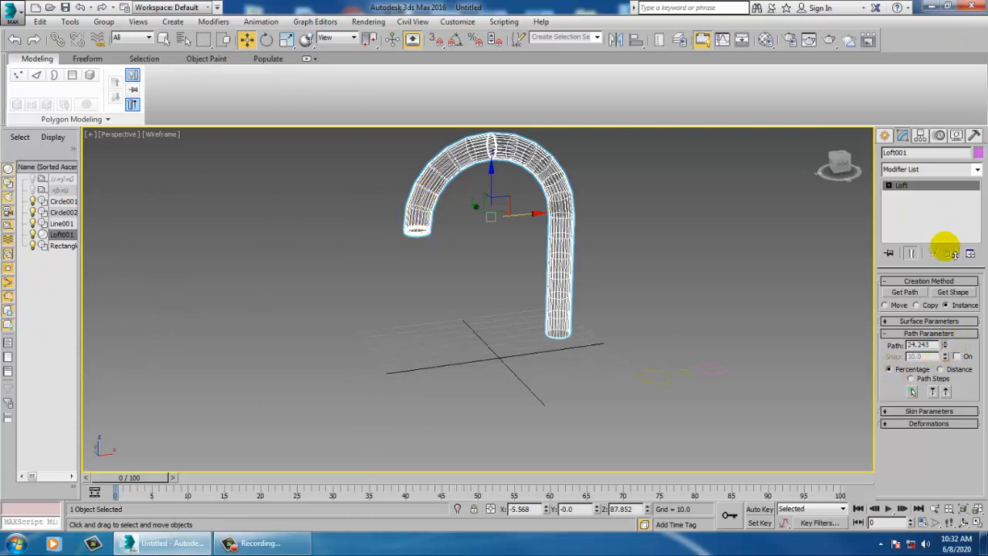
left_click_drag(953, 255, 134, 296)
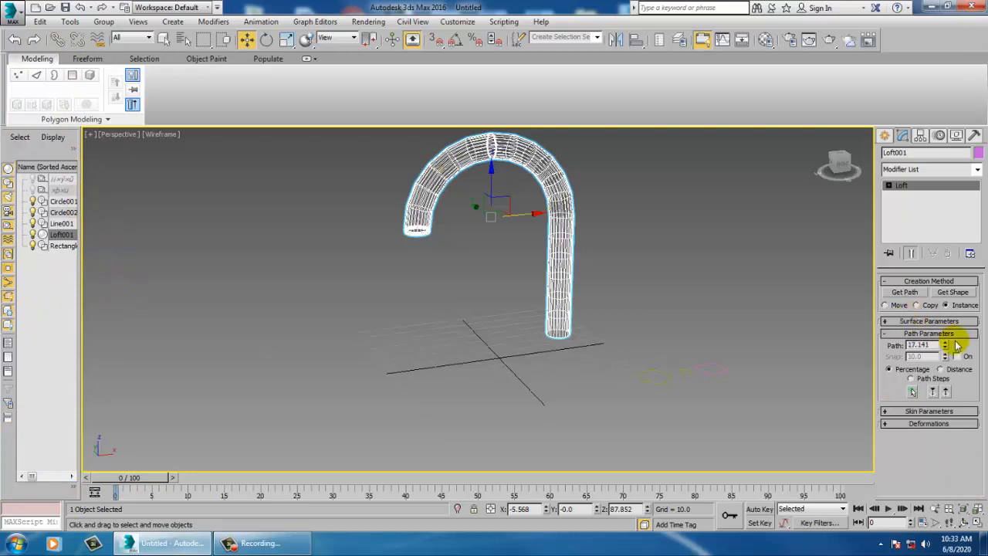
left_click(951, 292)
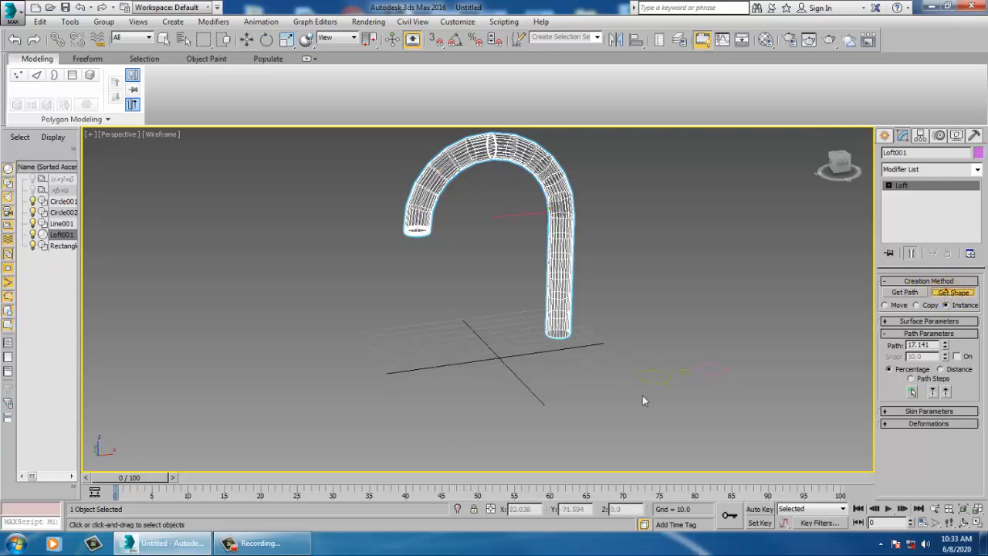
left_click(693, 386)
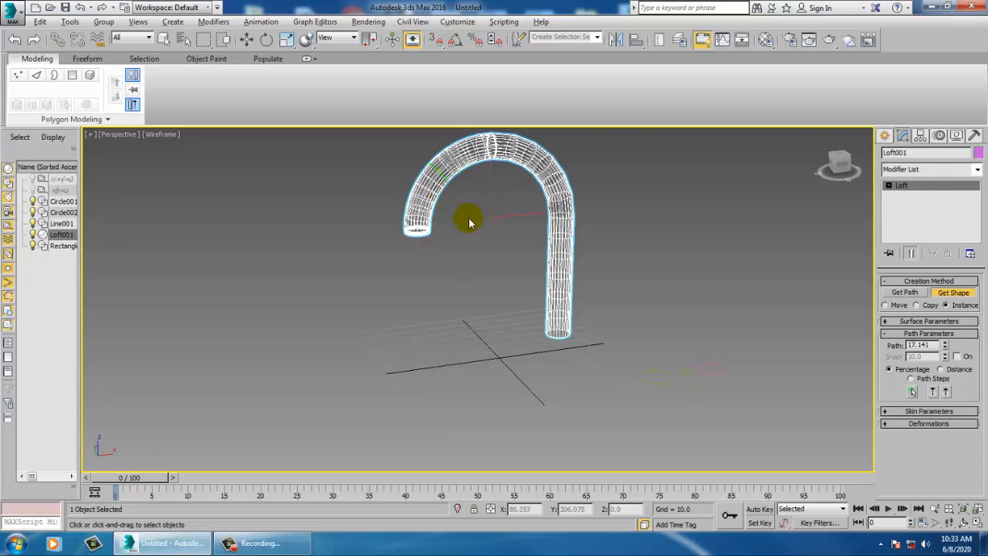
middle_click_drag(469, 216, 407, 206, "alt")
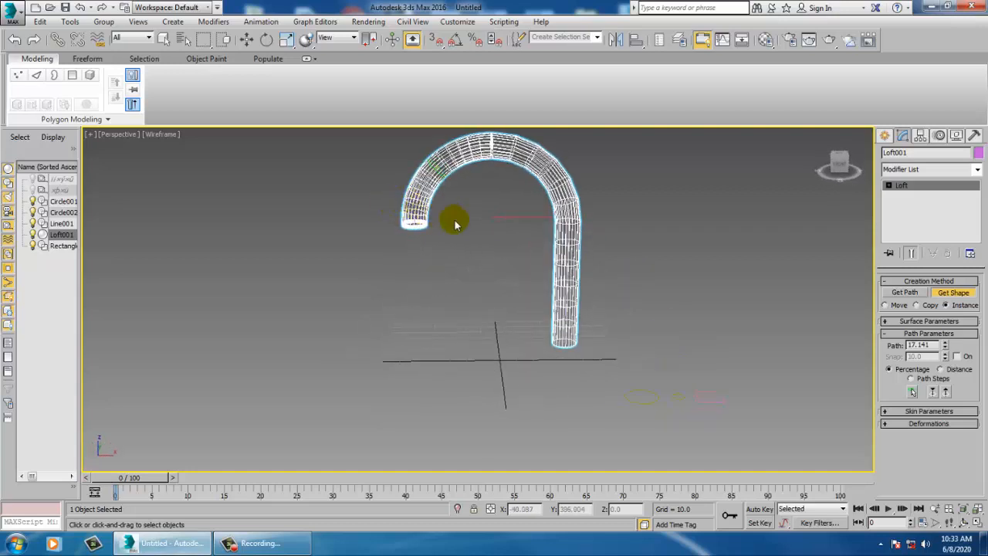
left_click(954, 293)
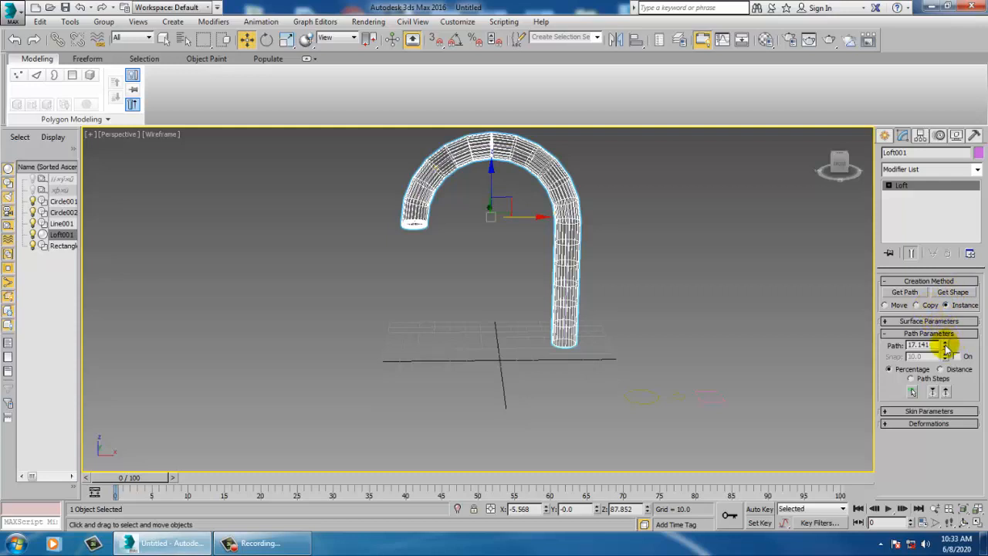
Set the loft's path position to 85.703 percent and add the rectangle as the cross-section there
left_click_drag(956, 231, 25, 101)
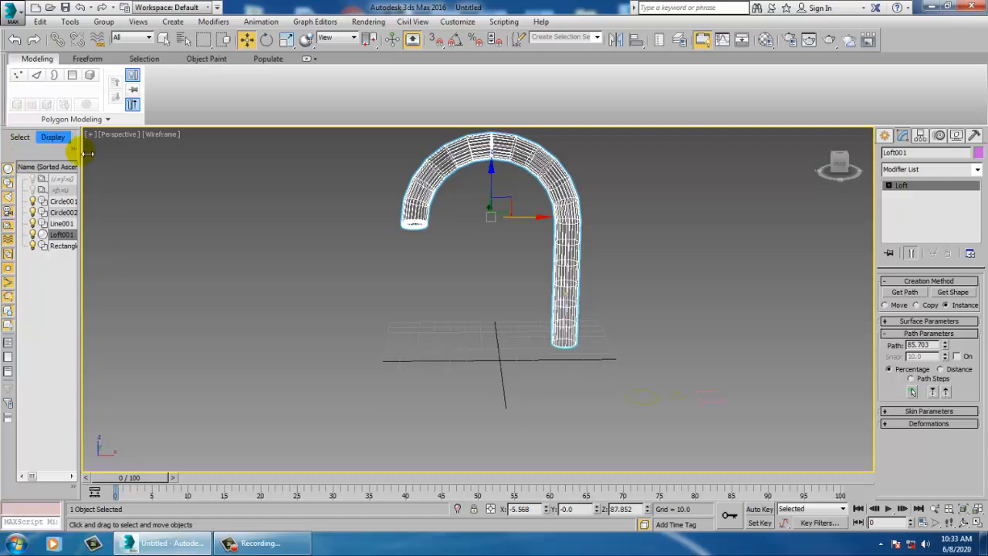
left_click(954, 292)
left_click(718, 413)
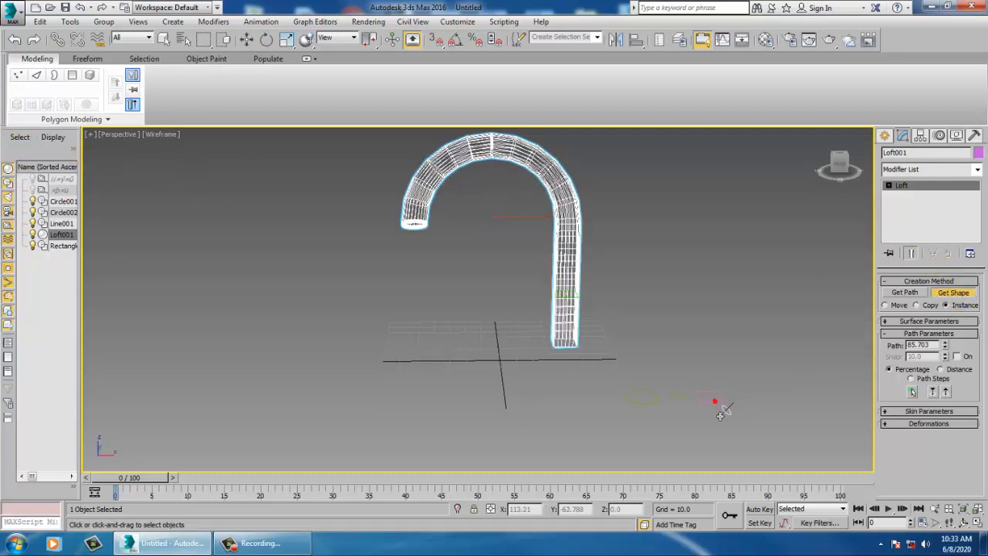
Display the loft shaded with edged faces and examine its transition from round to rectangular from several angles
key("F3")
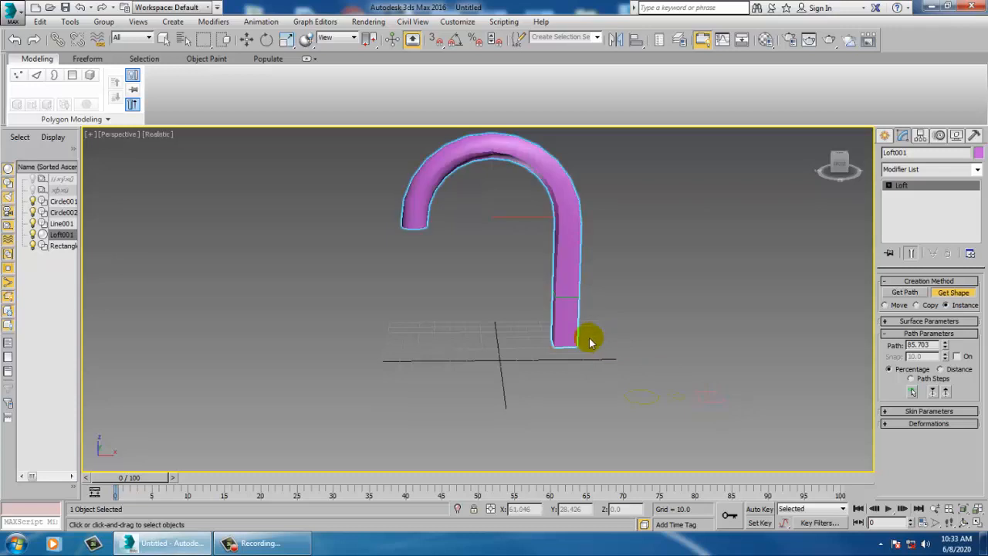
mouse_move(485, 234)
middle_mouse_down("alt")
mouse_move(598, 258)
mouse_move(704, 261)
mouse_move(530, 237)
mouse_move(511, 221)
mouse_move(531, 283)
mouse_move(615, 300)
mouse_move(543, 295)
mouse_move(512, 278)
mouse_move(569, 334)
mouse_move(539, 355)
mouse_move(458, 348)
mouse_move(558, 363)
middle_mouse_up("alt")
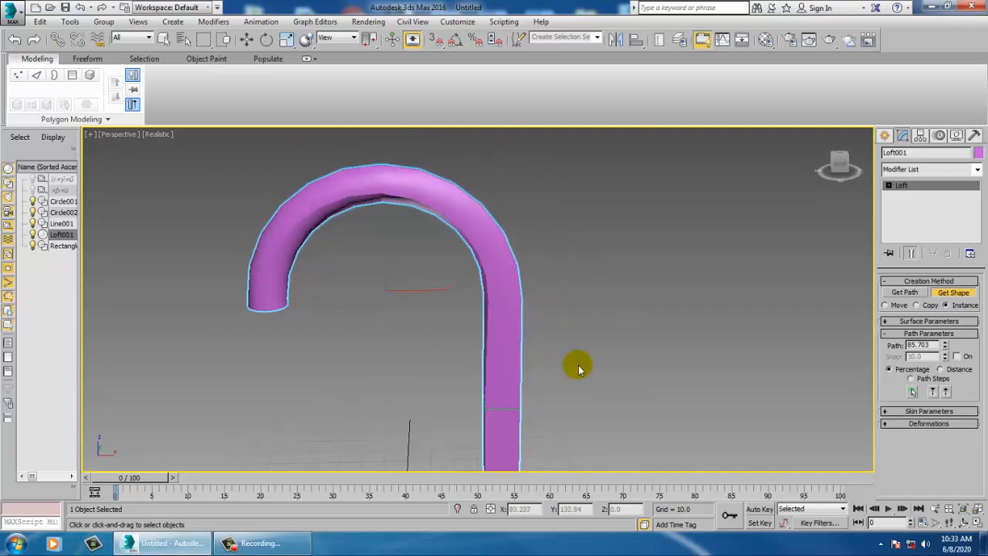
middle_click_drag(598, 353, 559, 297)
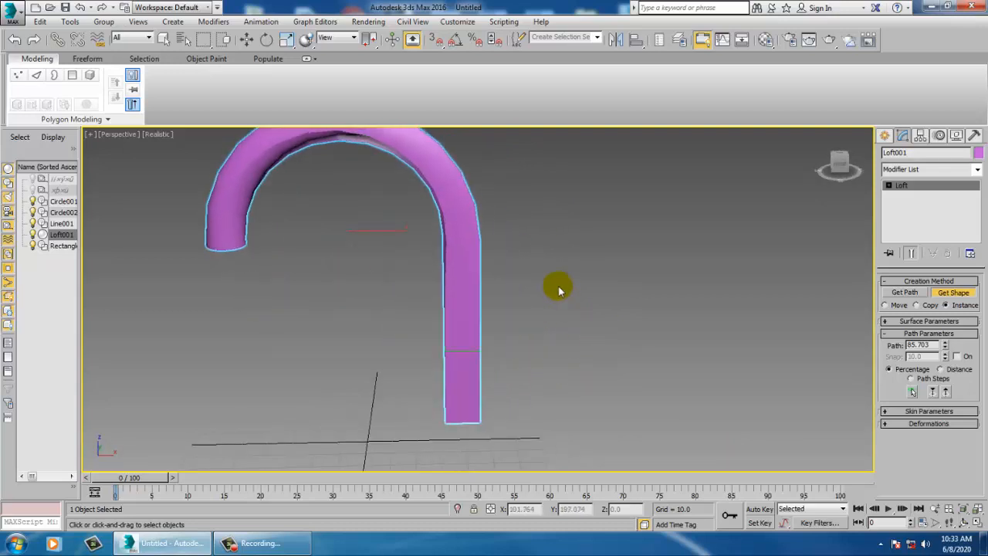
key("F4")
middle_click_drag(615, 388, 588, 376)
middle_click_drag(406, 319, 595, 458, "alt")
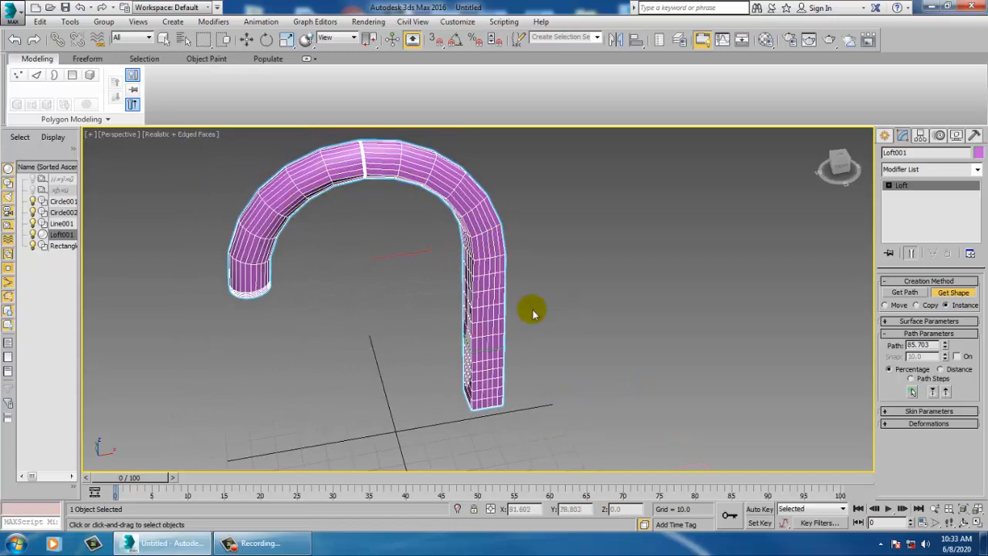
key("w")
middle_click_drag(502, 209, 538, 354, "alt")
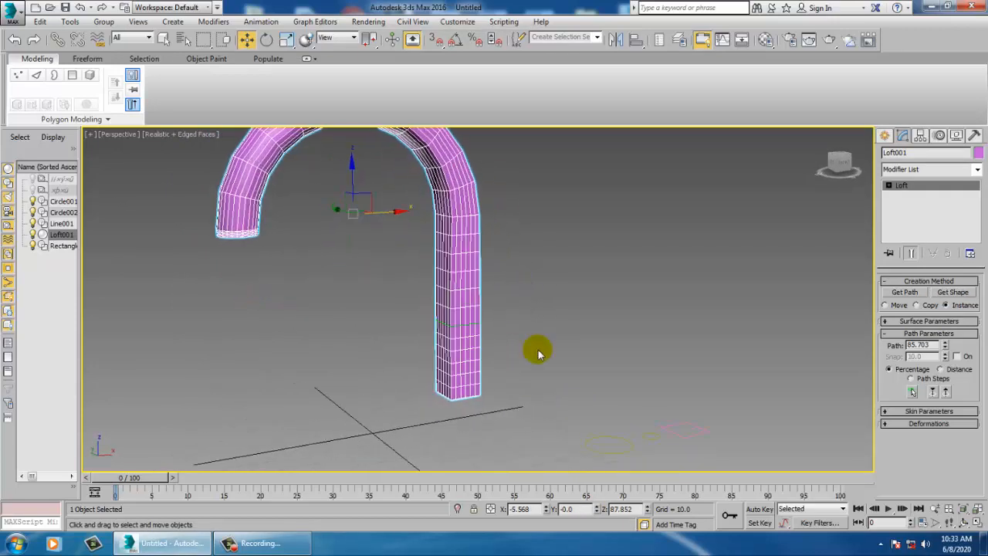
Try a radius of 12.647 on the smaller circle, then undo the change
left_click(652, 437)
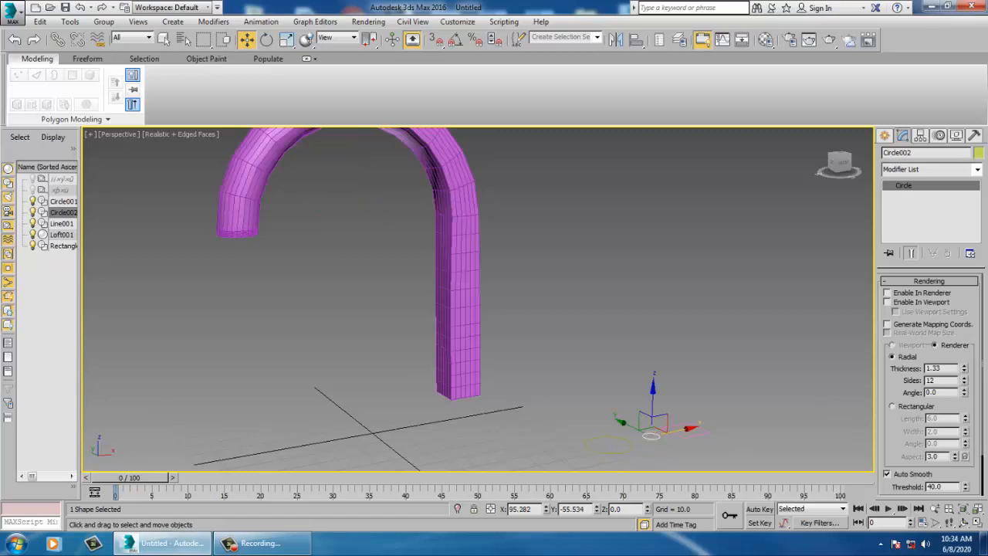
scroll(905, 331, "down", 2)
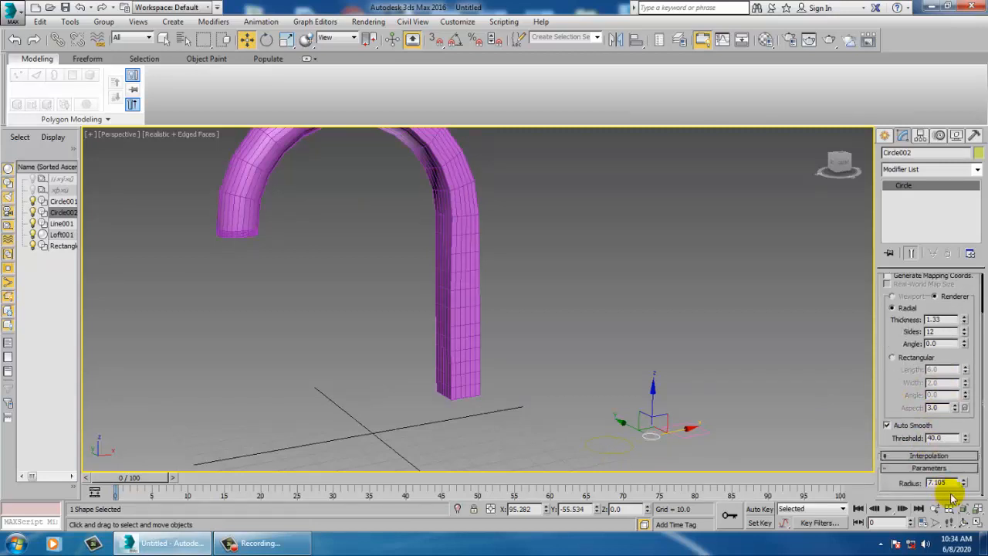
left_click_drag(963, 482, 976, 508)
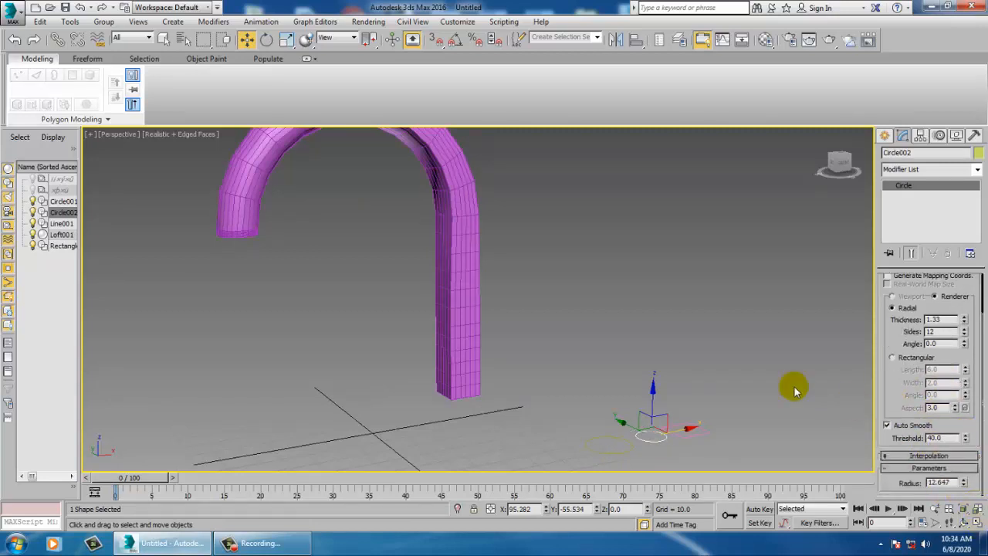
key("ctrl+z")
Remove the loft object and select the hook-shaped line
middle_click_drag(568, 338, 592, 353)
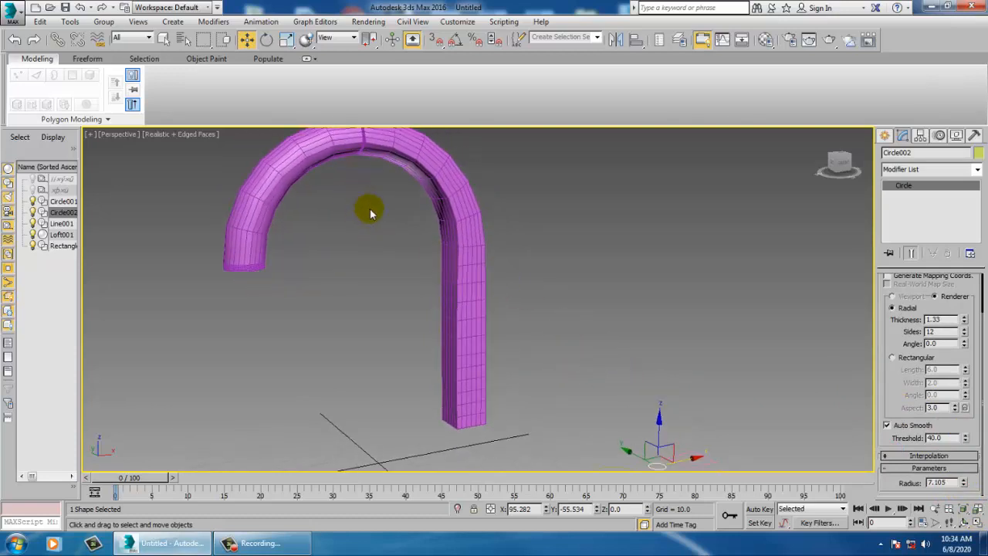
left_click(393, 187)
middle_click_drag(573, 297, 514, 304)
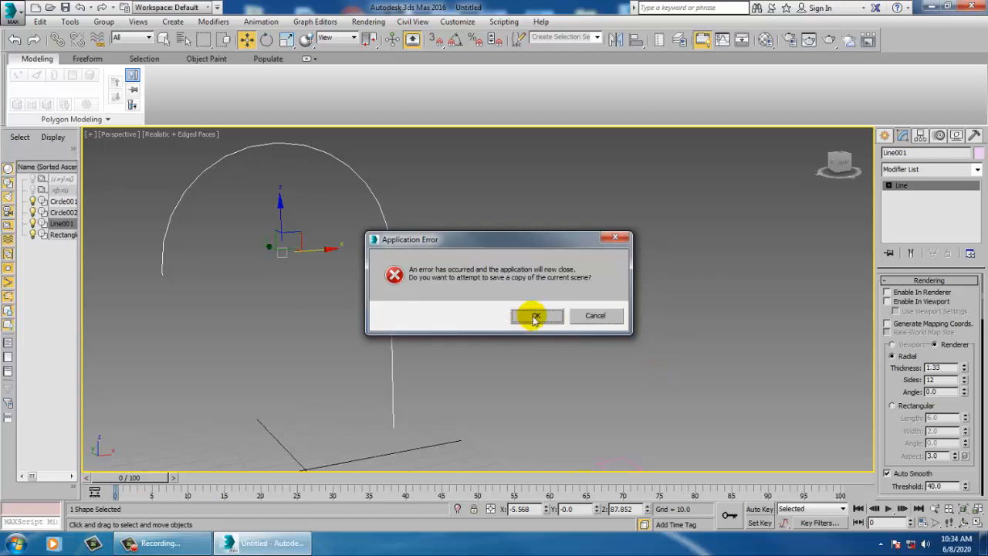
Save a recovery copy of the scene, dismiss the application error, and relaunch 3ds Max 2016
left_click(535, 316)
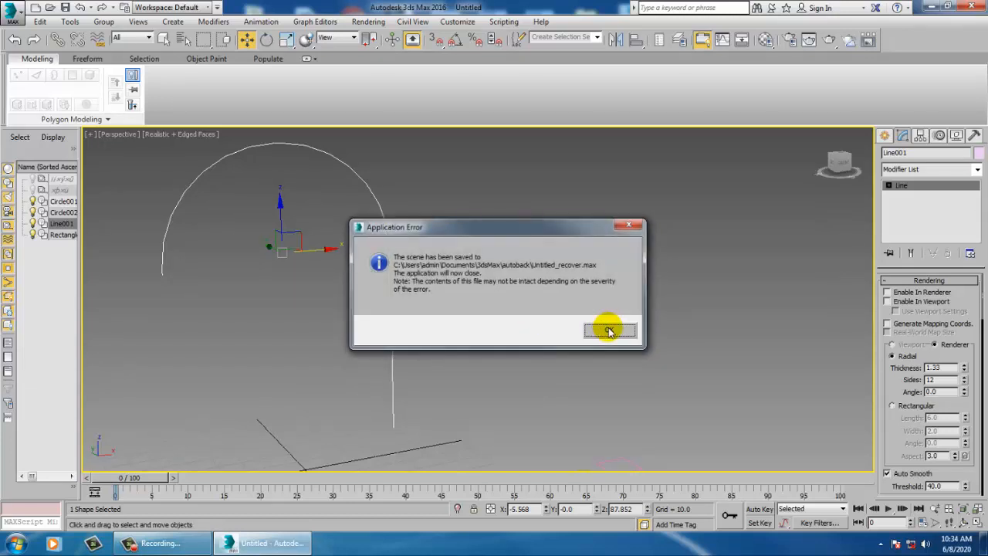
left_click(608, 331)
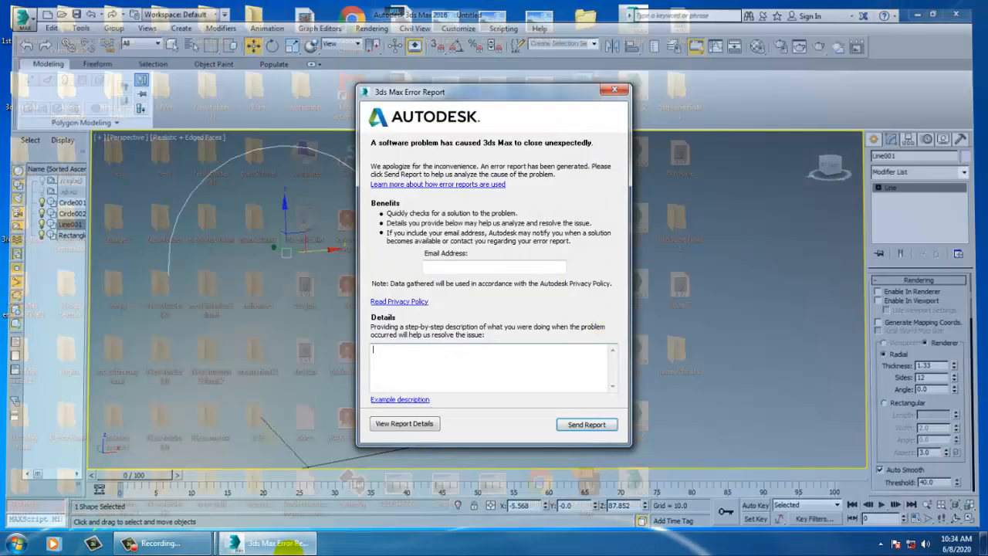
left_click(17, 544)
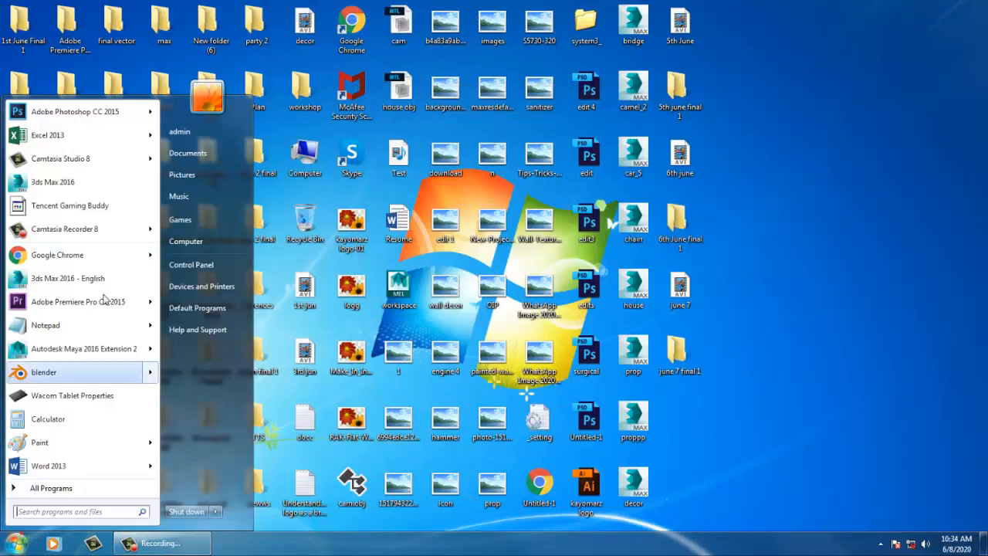
left_click(97, 181)
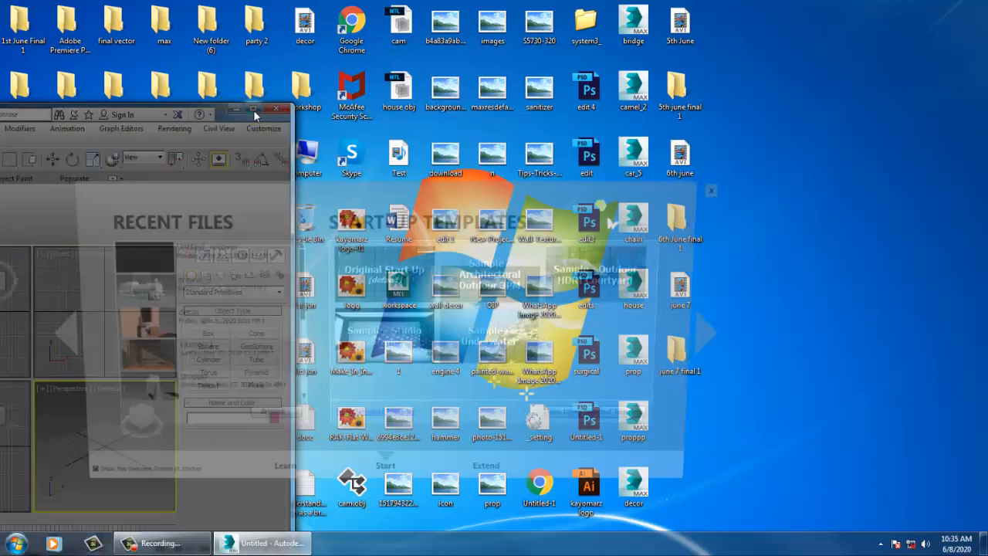
Open the recent file Untitled_recover and maximize the program window
left_click(253, 109)
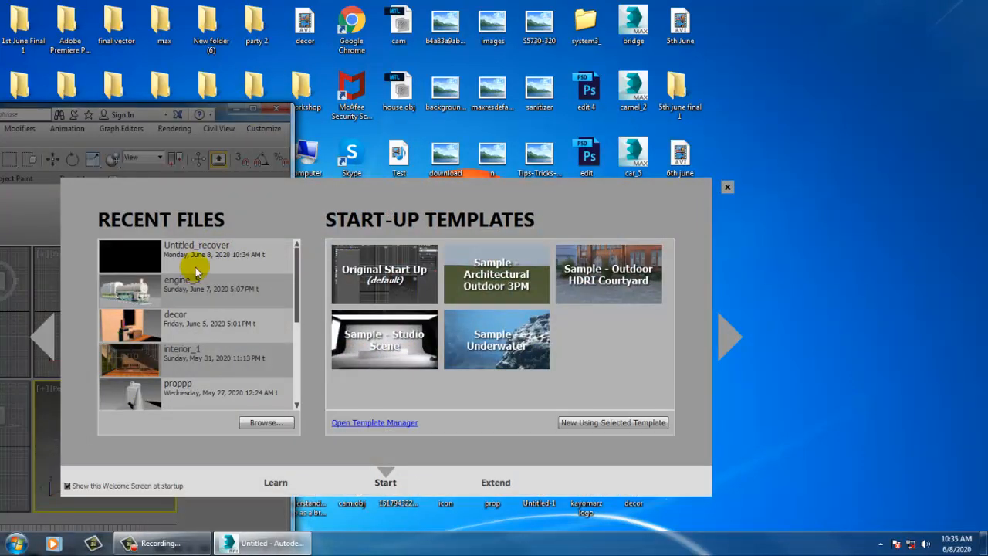
left_click(223, 259)
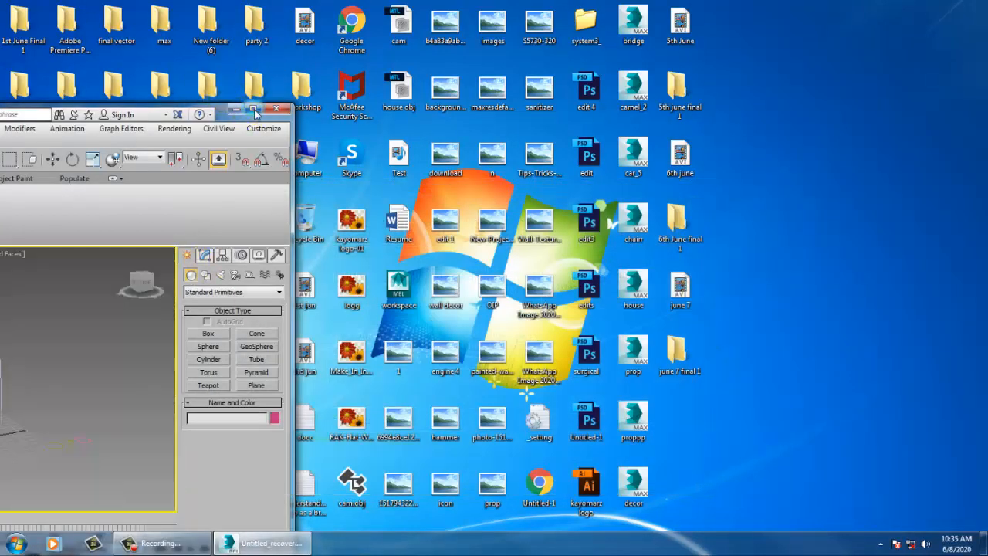
left_click(253, 109)
Create a Loft compound object from the hook-shaped line, using the larger circle as its cross-section shape
scroll(525, 333, "down", 6)
scroll(522, 350, "up", 6)
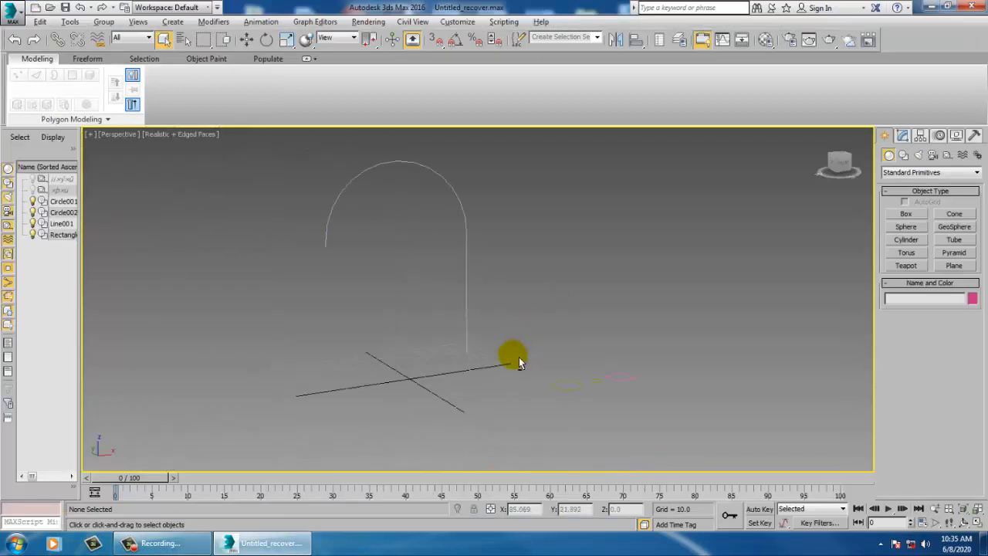
left_click(467, 292)
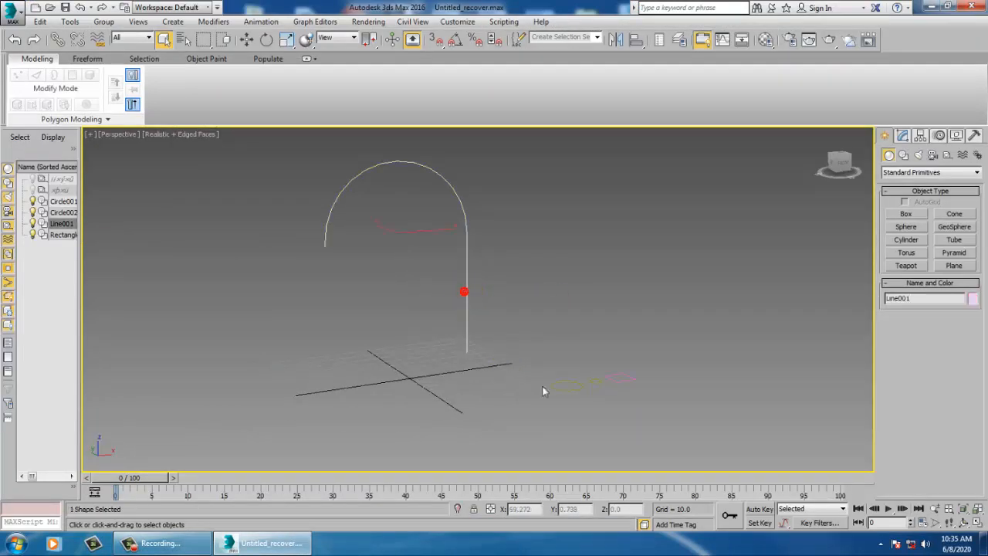
left_click(904, 134)
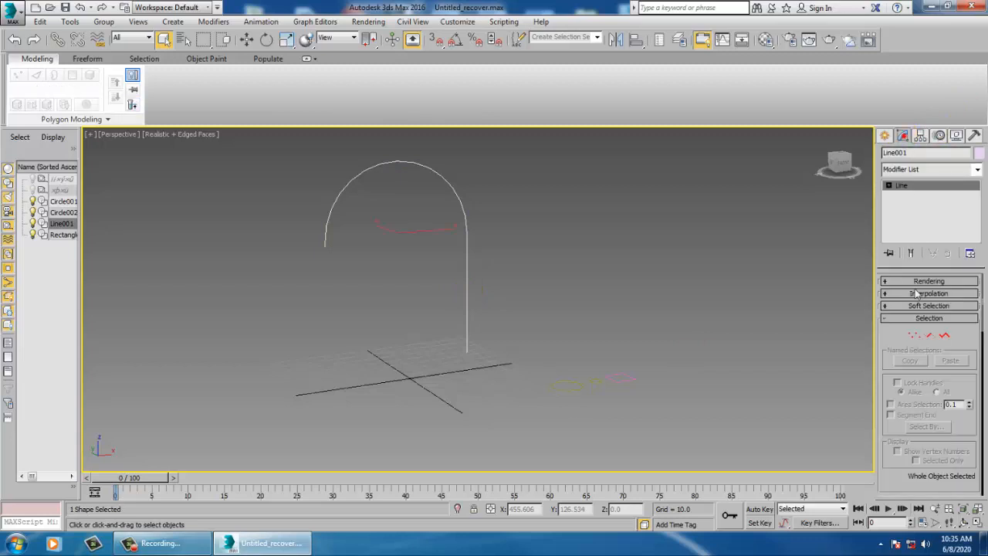
left_click(884, 134)
left_click(897, 172)
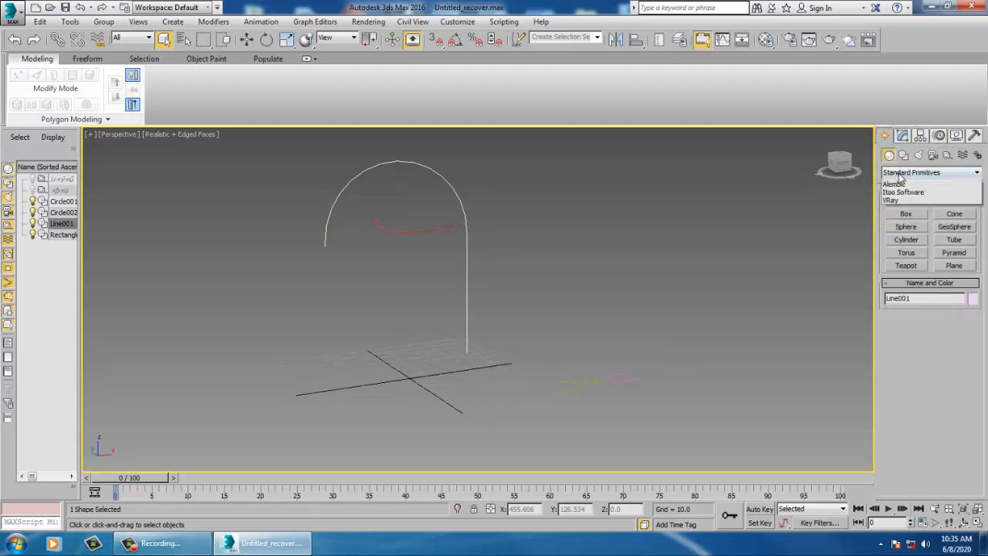
left_click(903, 200)
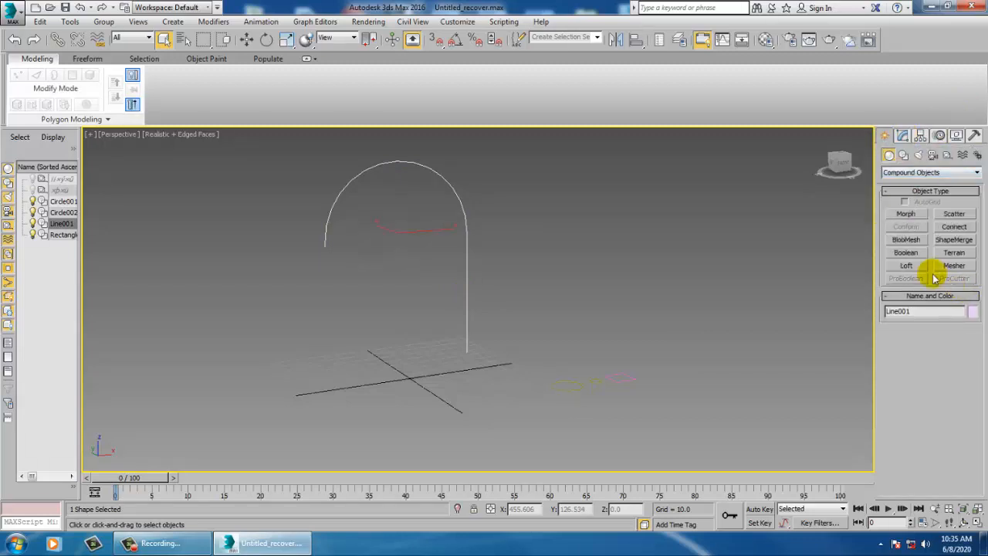
left_click(909, 266)
left_click(954, 342)
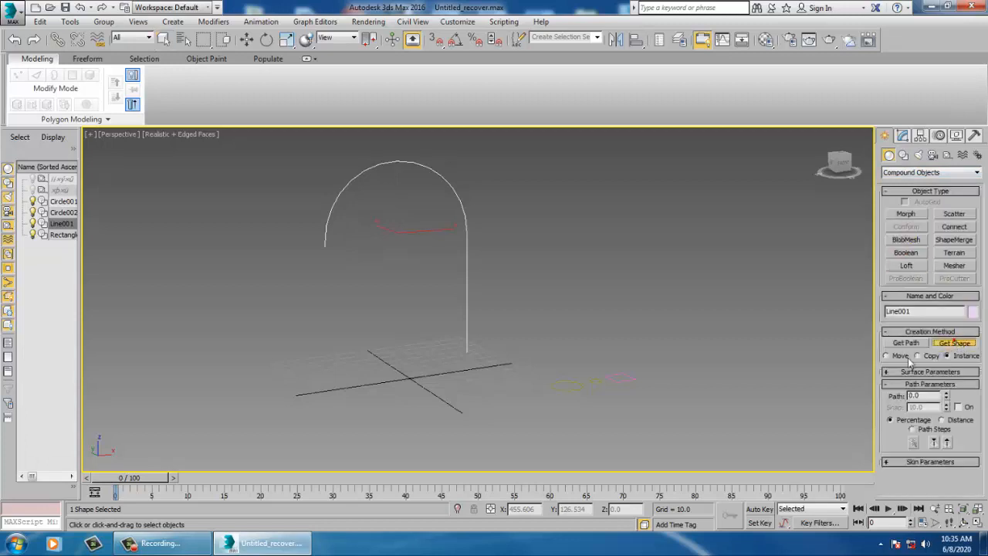
left_click(577, 388)
middle_click_drag(598, 303, 569, 314)
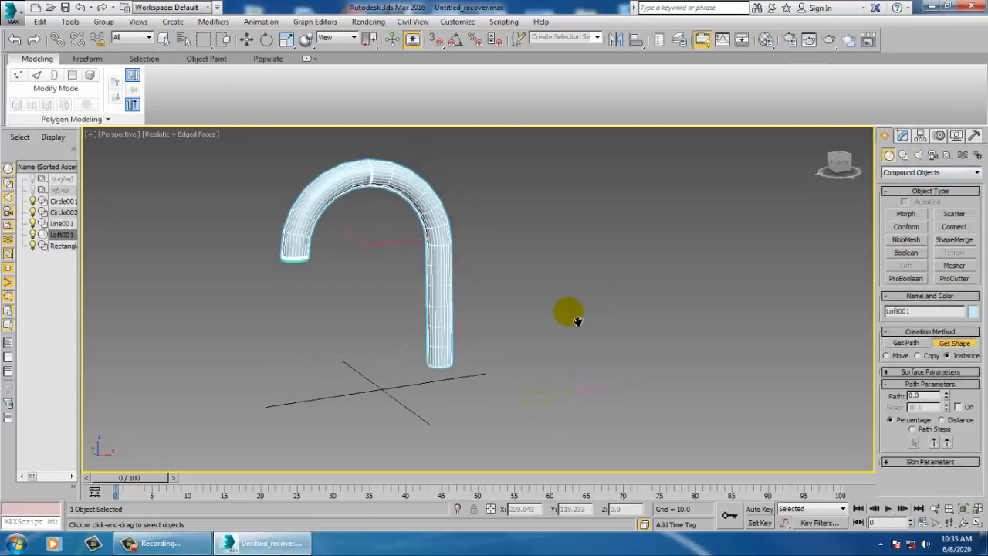
key("w")
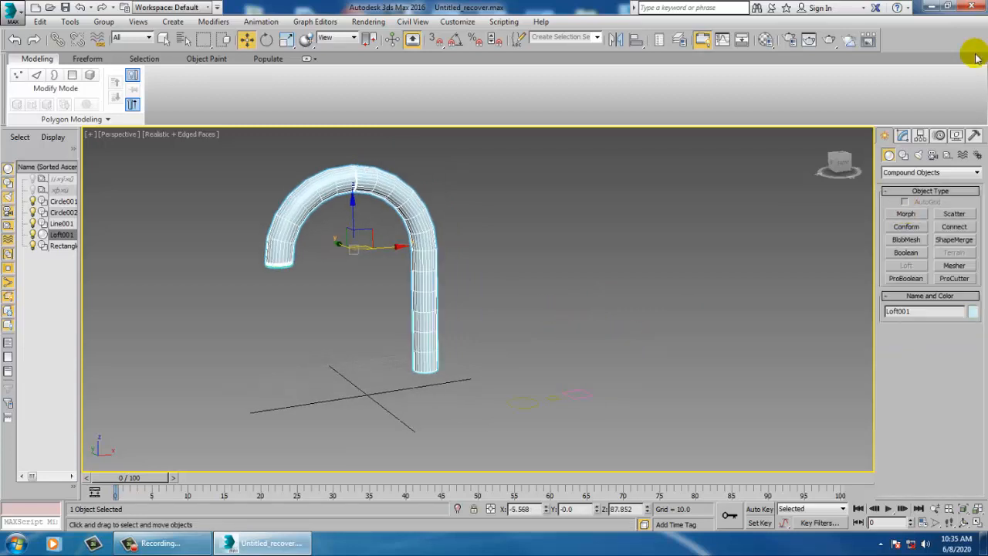
Add the rectangle as a second cross-section of the loft at 86.429 percent along the path
key("F3")
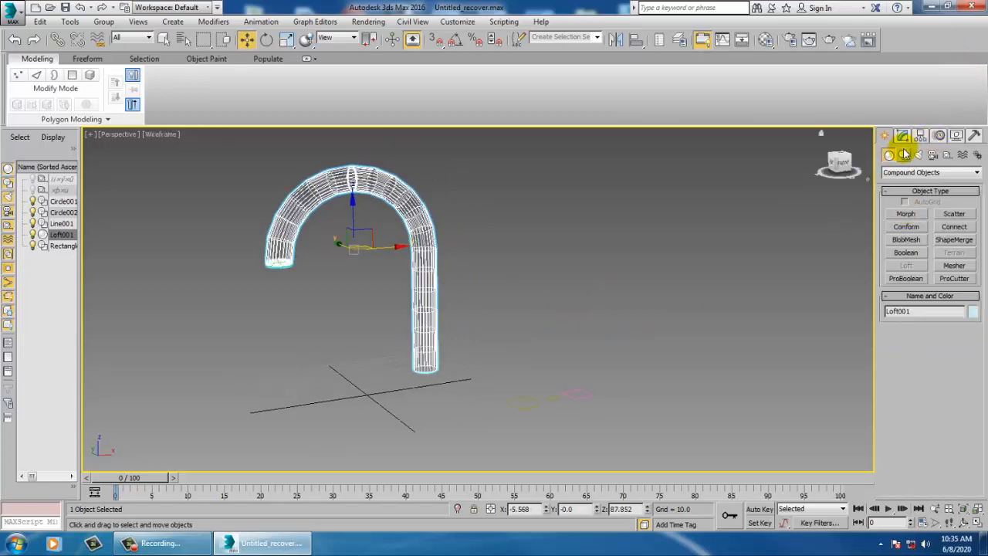
left_click(903, 137)
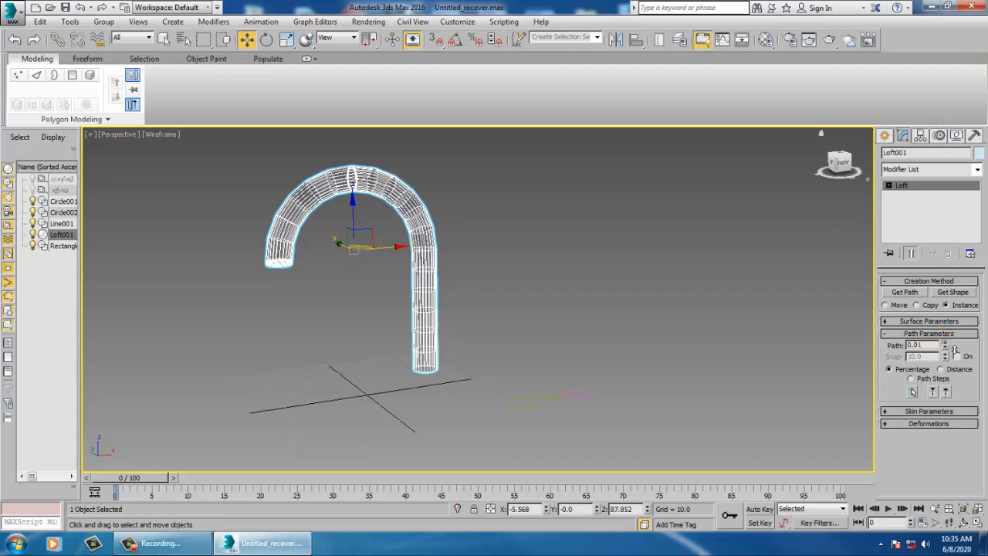
left_click_drag(941, 131, 807, 299)
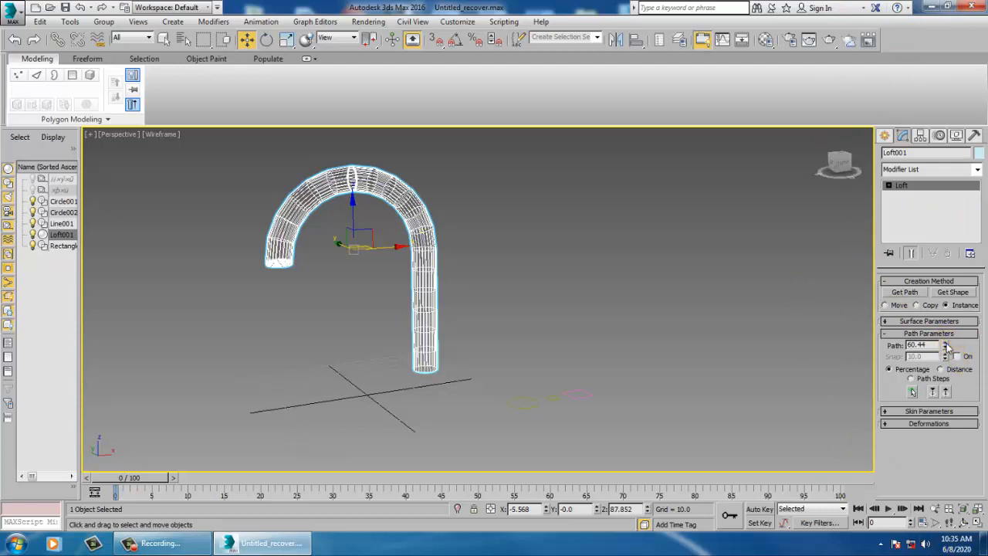
left_click_drag(956, 281, 960, 330)
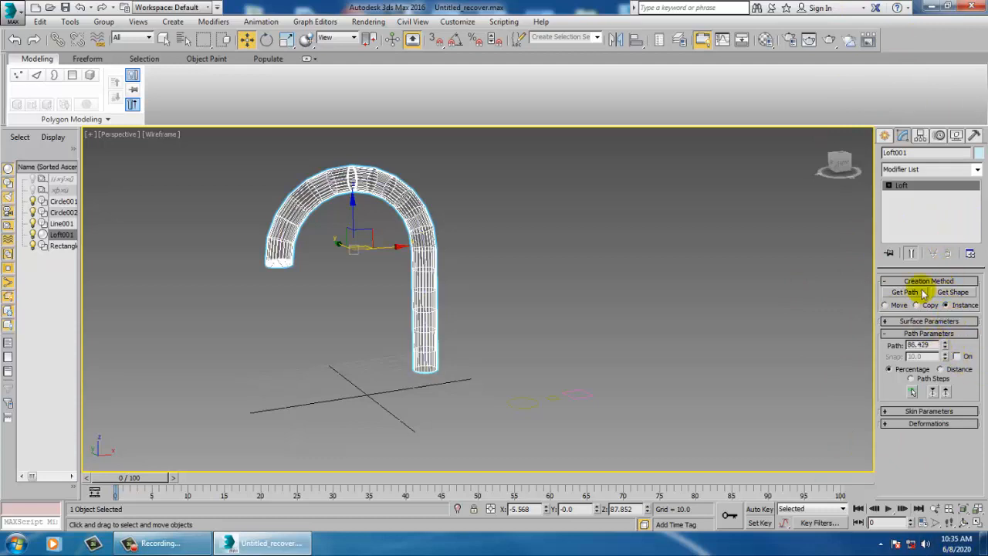
left_click(951, 293)
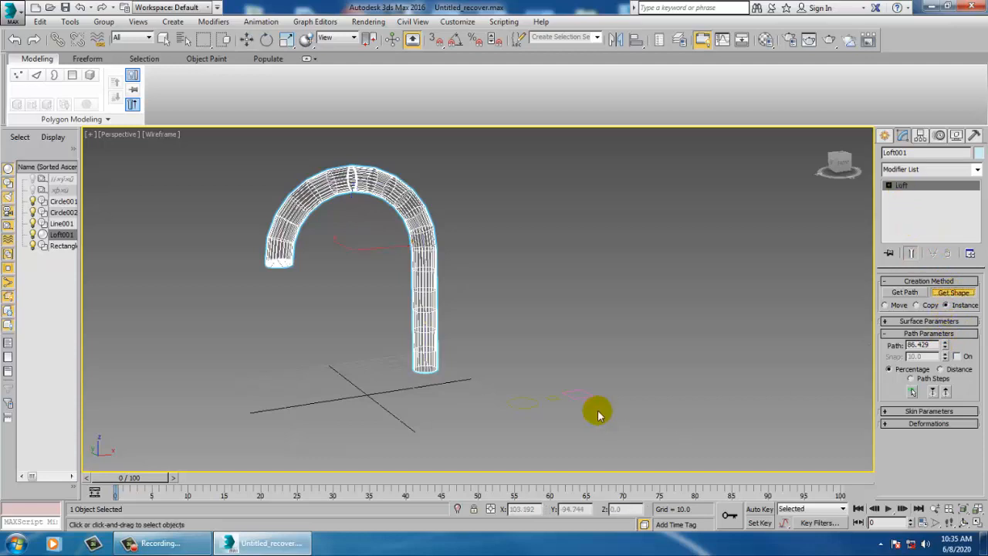
left_click(584, 409)
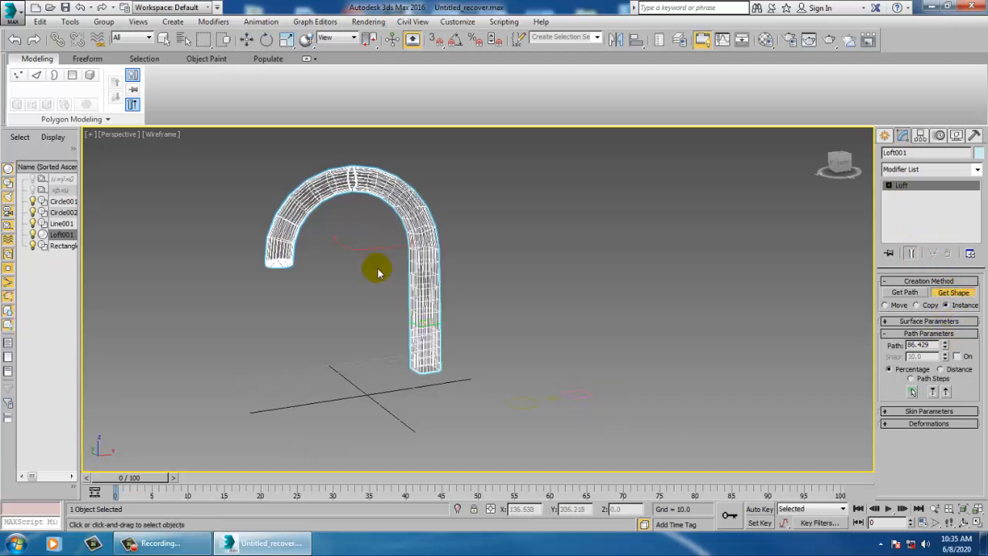
key("F3")
middle_click_drag(386, 214, 376, 245, "alt")
scroll(419, 254, "up", 5)
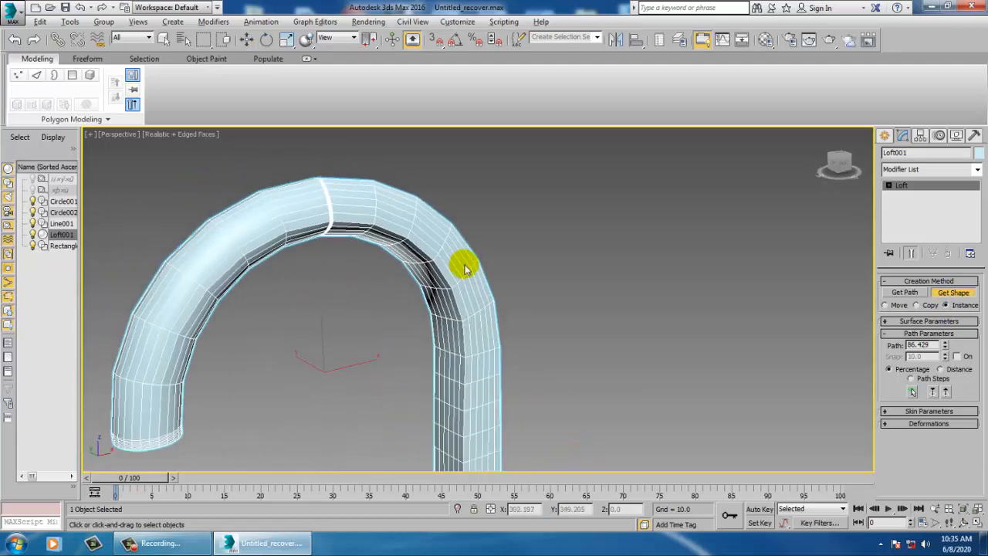
mouse_move(463, 247)
middle_mouse_down()
mouse_move(483, 218)
mouse_move(472, 241)
middle_mouse_up()
scroll(490, 266, "down", 5)
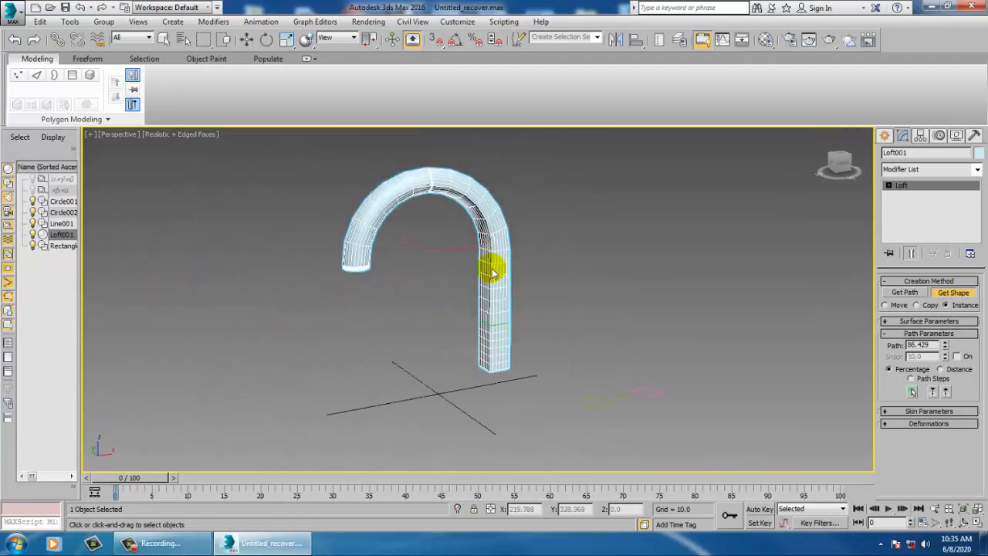
key("w")
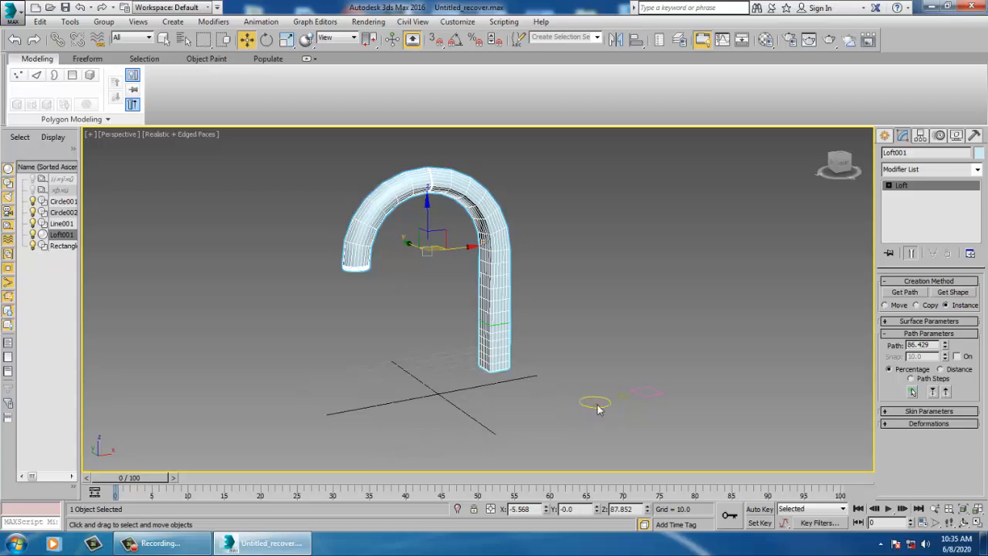
Reduce the radius of the larger circle that shapes the loft to 4.618
left_click(598, 407)
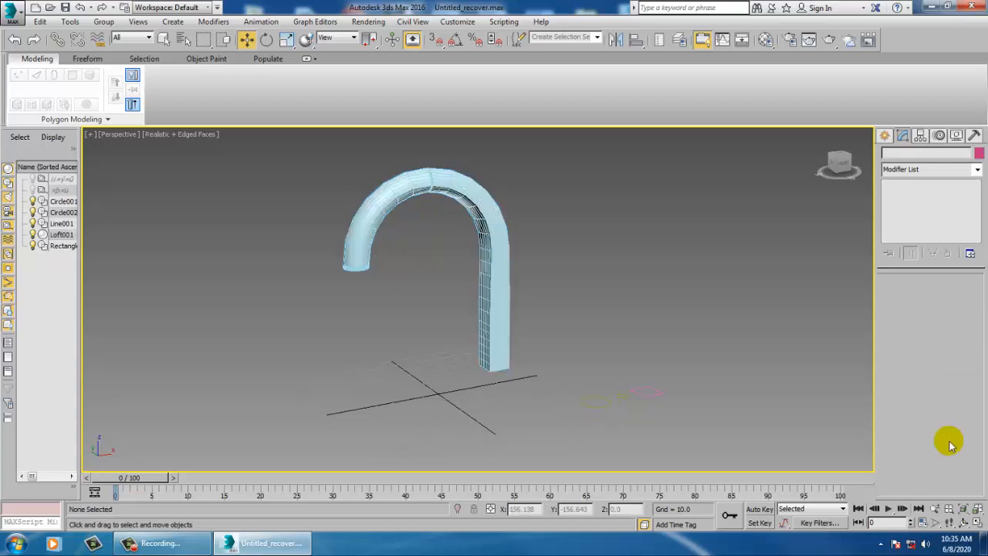
left_click(597, 406)
left_click_drag(963, 318, 969, 348)
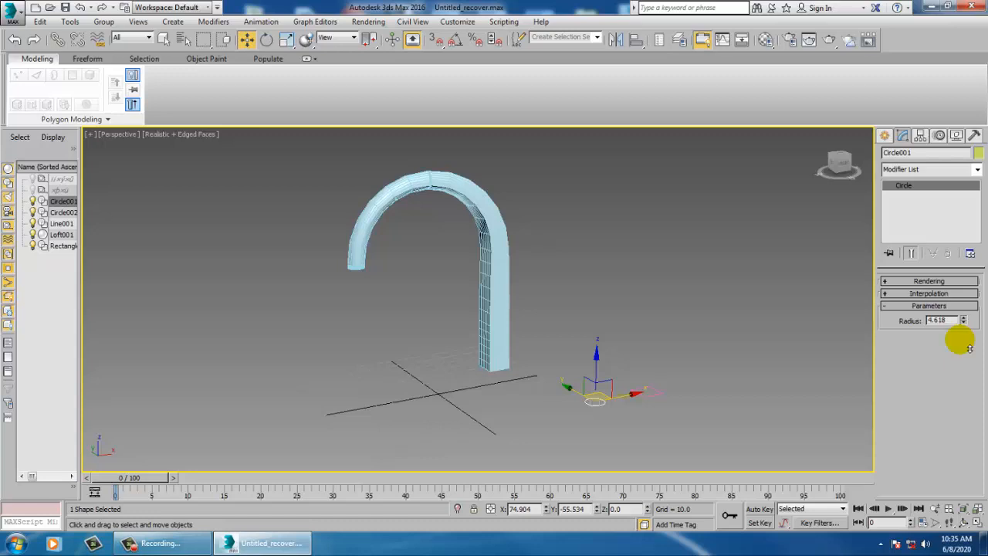
middle_click_drag(500, 328, 532, 322, "alt")
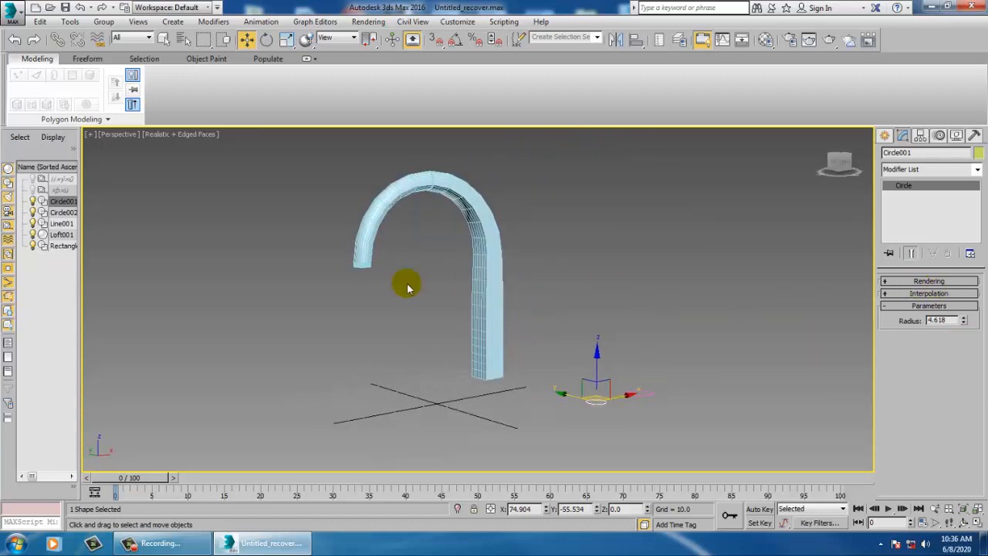
Examine the loft's circle-to-rectangle transition alongside its source circle and rectangle from several angles
left_click(487, 273)
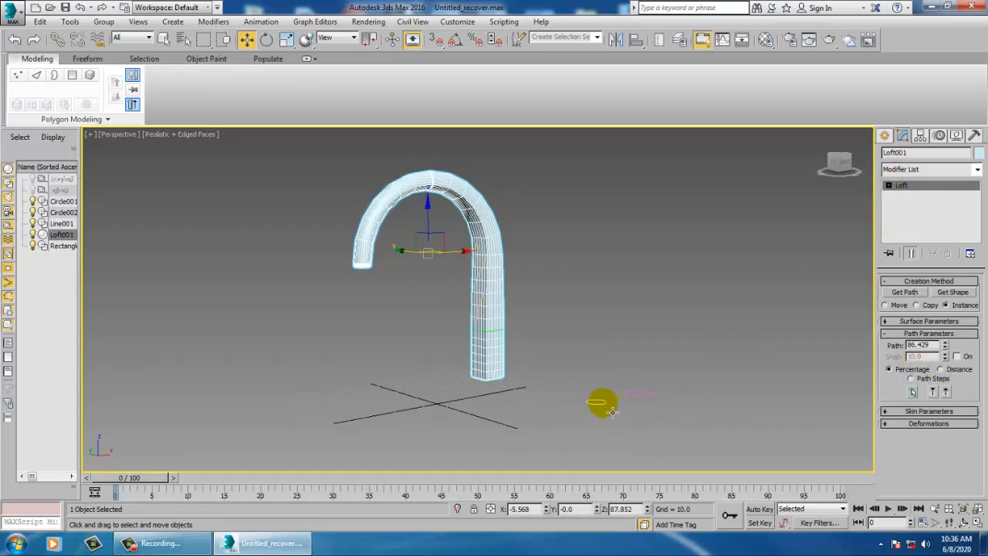
left_click(610, 410)
middle_click_drag(644, 395, 640, 434, "alt")
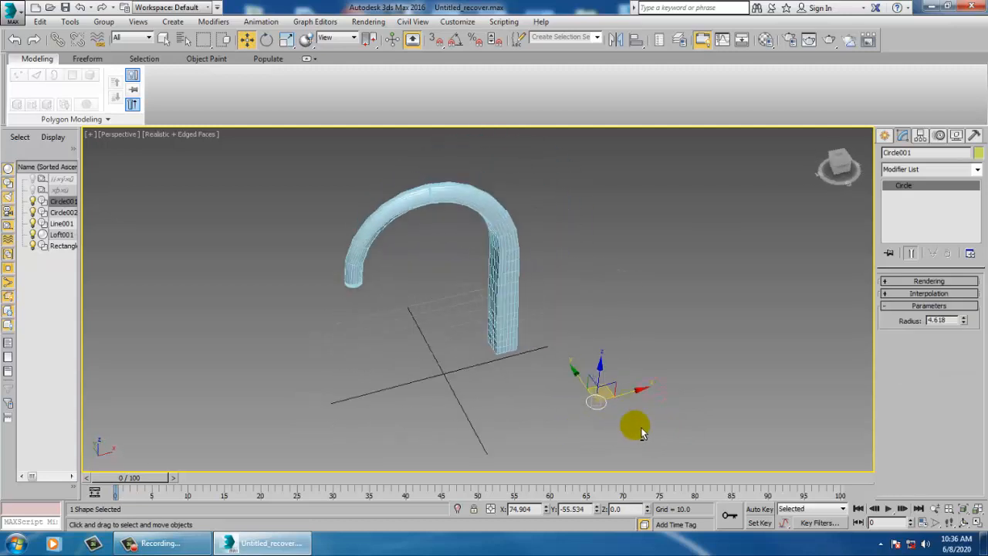
scroll(569, 379, "up", 3)
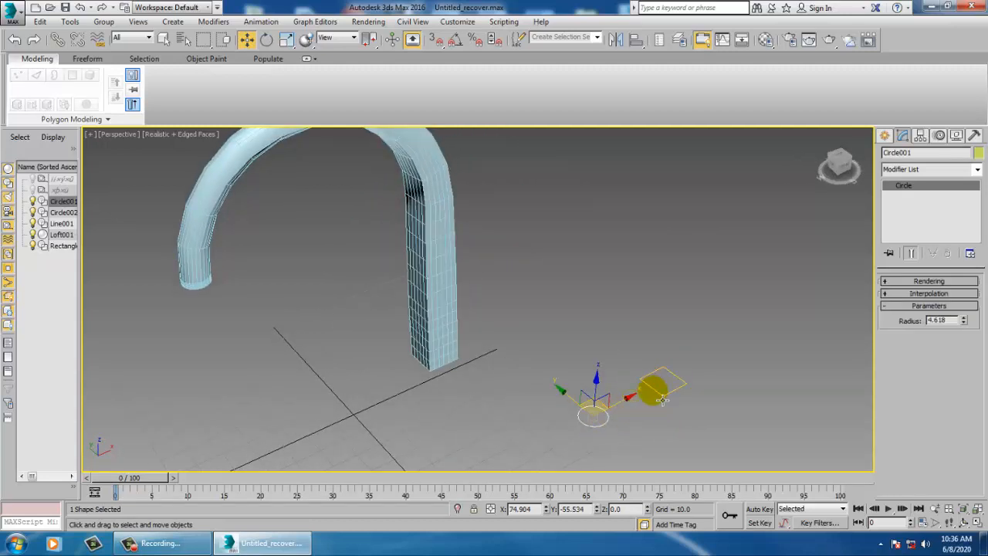
left_click(658, 392)
middle_click_drag(499, 304, 523, 322, "alt")
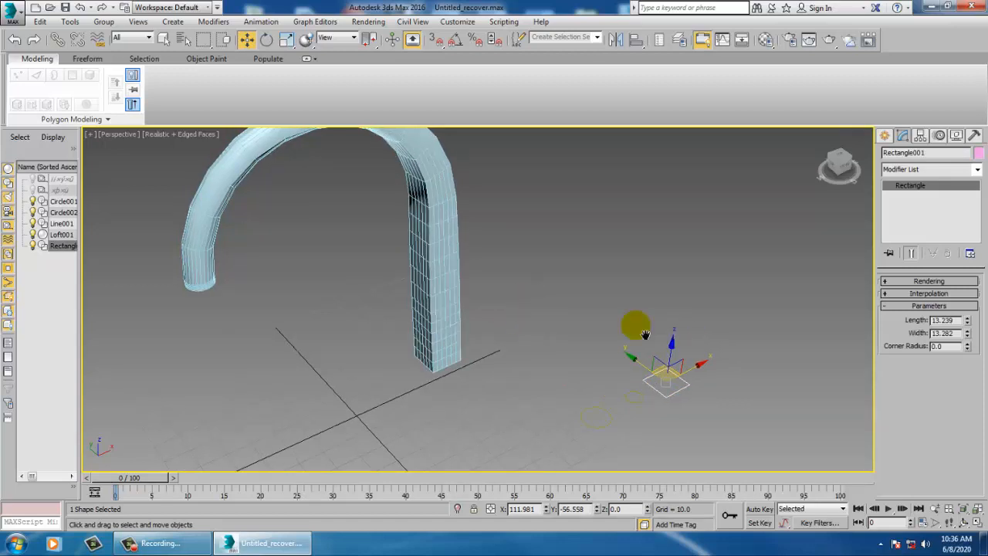
scroll(541, 305, "down", 6)
scroll(547, 319, "up", 4)
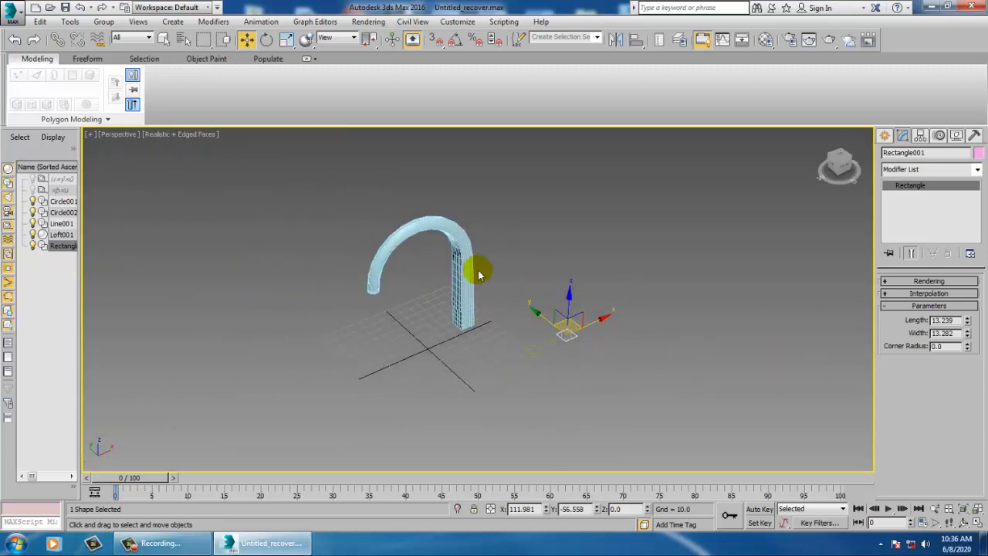
Delete the loft and all its source shapes, and switch to a maximized Front view
left_click_drag(339, 201, 765, 483)
key("Delete")
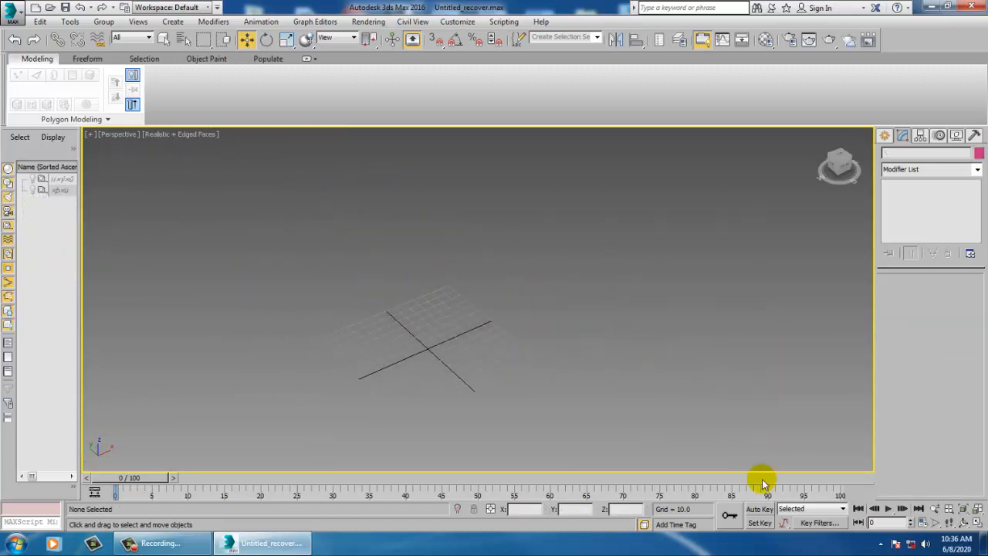
key("alt+w")
middle_click(632, 255)
key("alt+w")
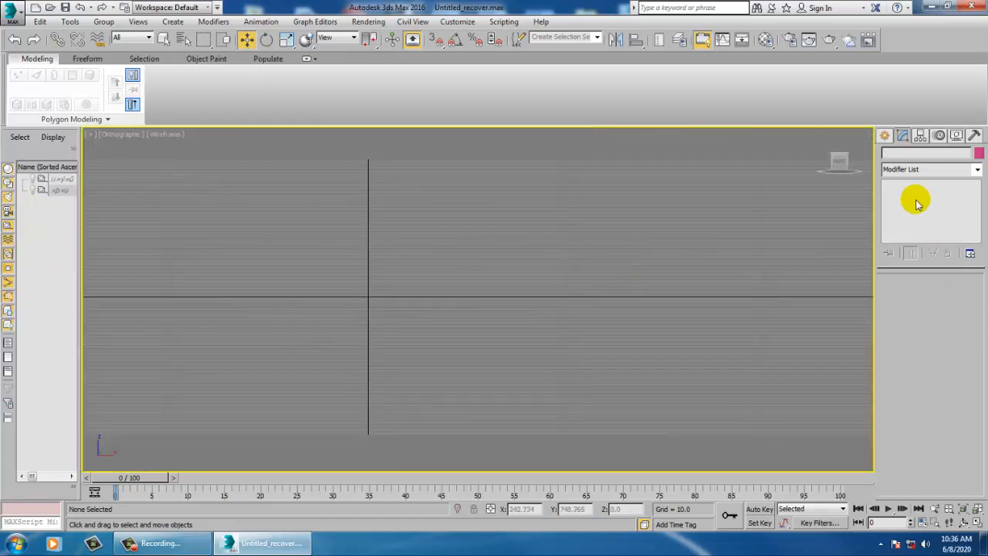
middle_click_drag(641, 317, 697, 304)
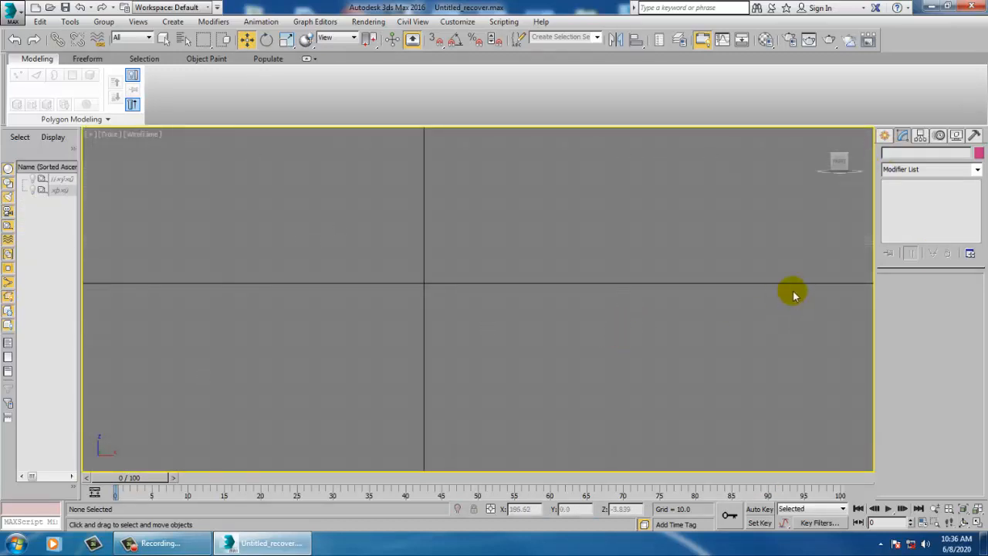
Start a Line spline left of the origin in the Front view, outlining the left flange of a symmetrical profile with straight, right-angled segments
left_click(885, 135)
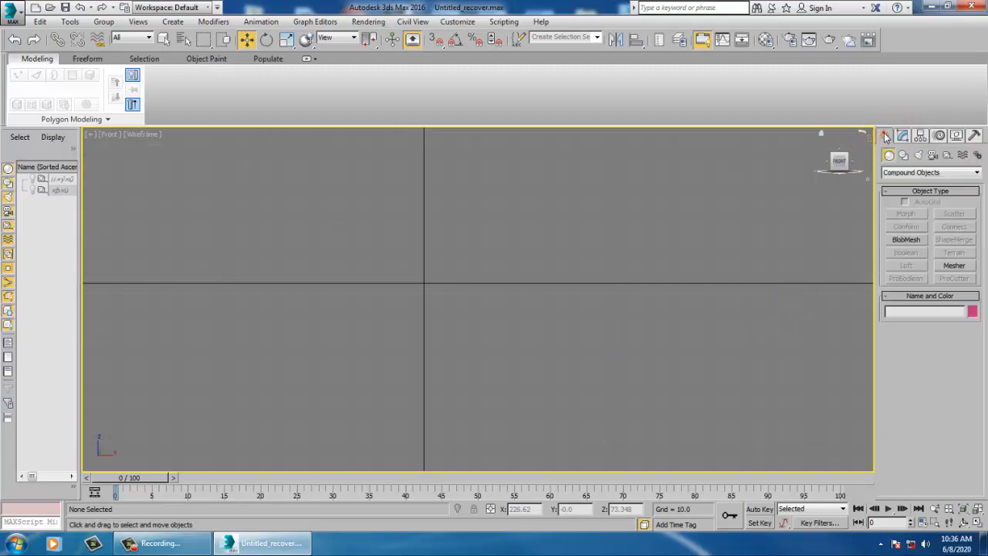
left_click(904, 154)
left_click(908, 224)
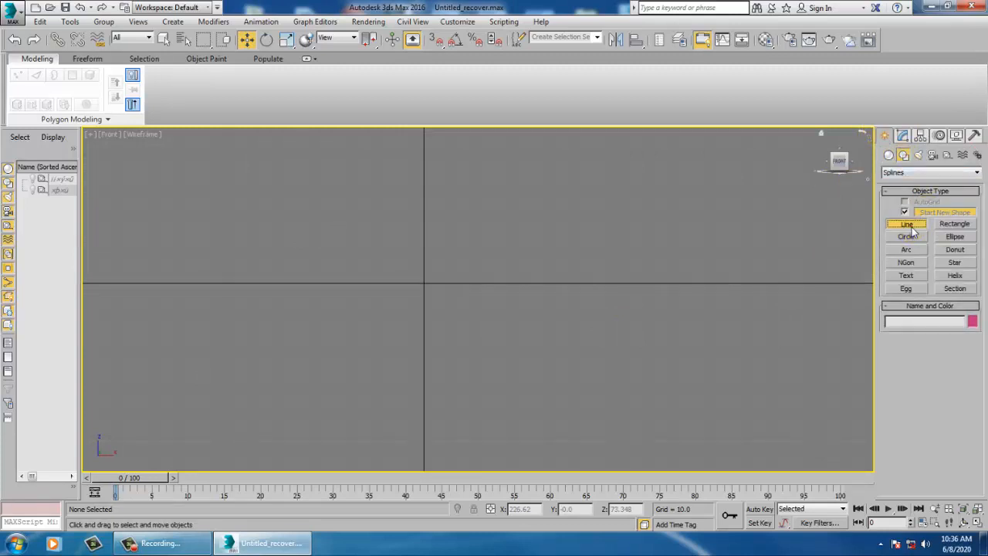
left_click(375, 246)
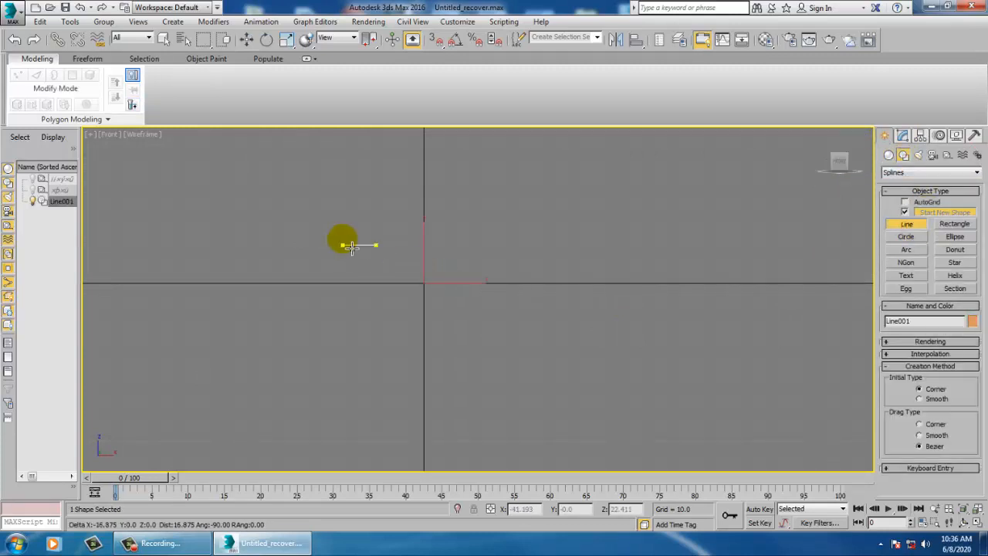
left_click(329, 245)
left_click(319, 308)
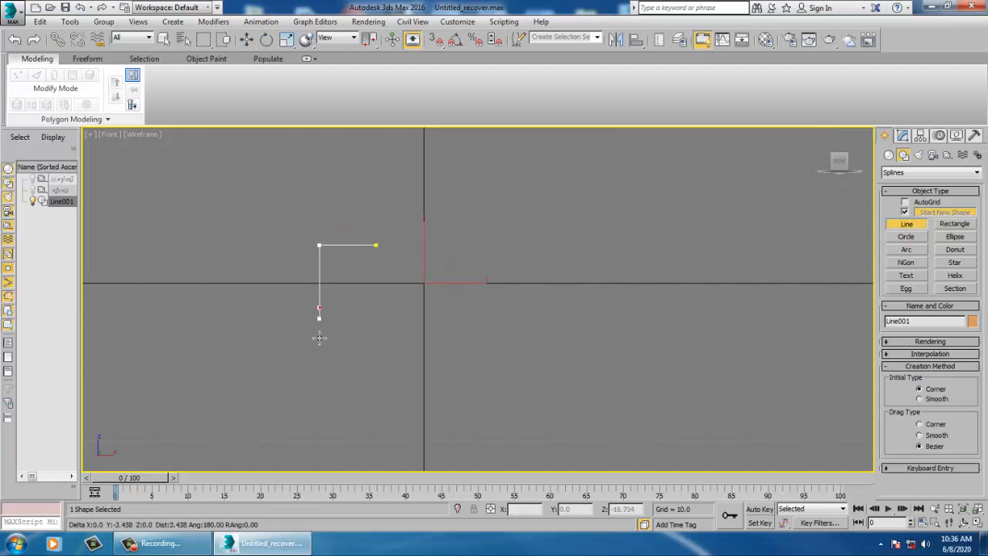
left_click(253, 344)
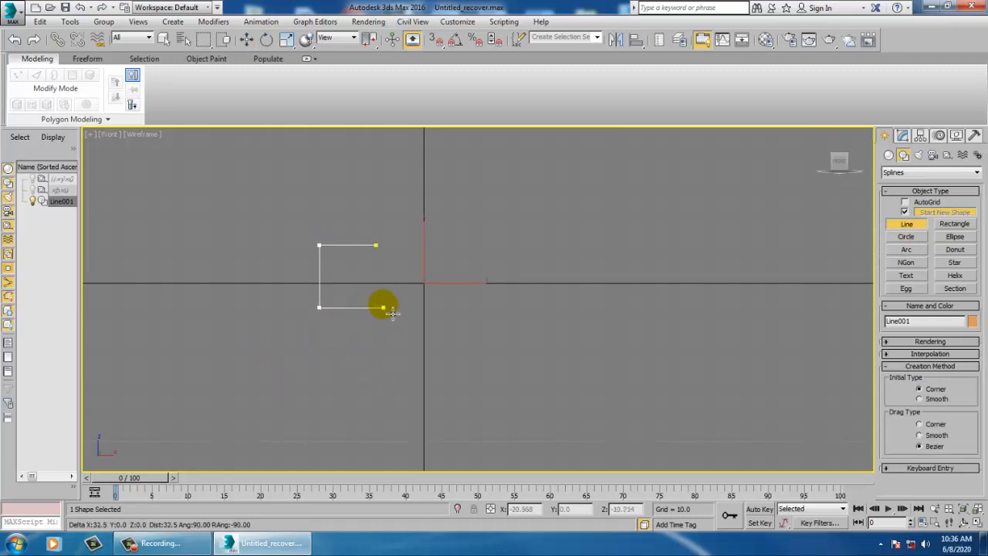
left_click(380, 307, "shift")
Continue the line down the long left side, across a base about 63 units wide, up the opposite side and out to the right flange
middle_click_drag(409, 399, 393, 282)
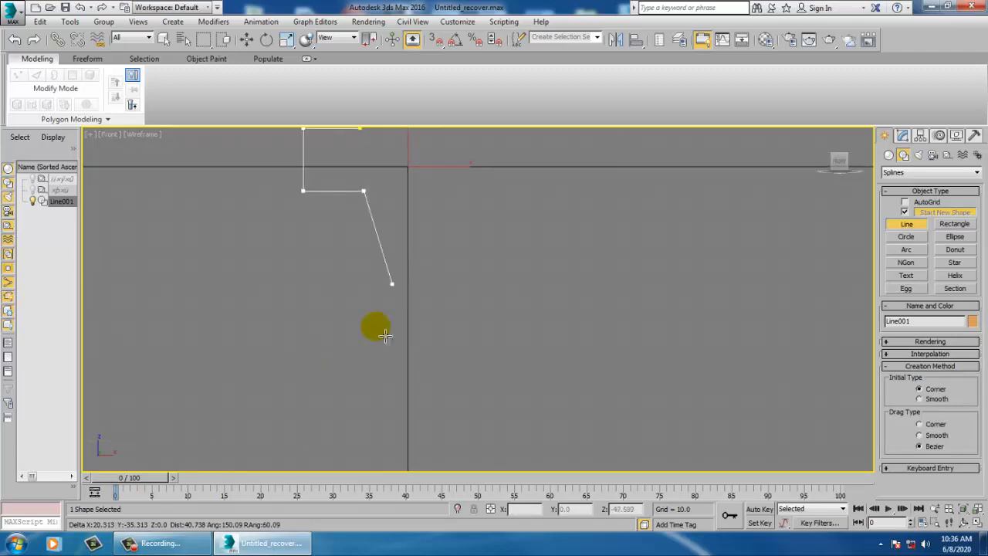
left_click(377, 461, "shift")
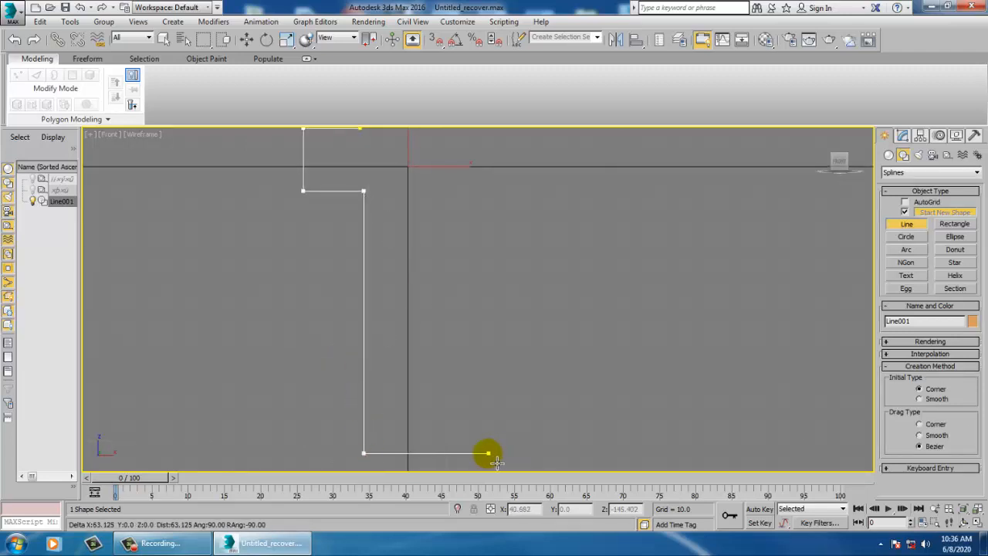
left_click(487, 460, "shift")
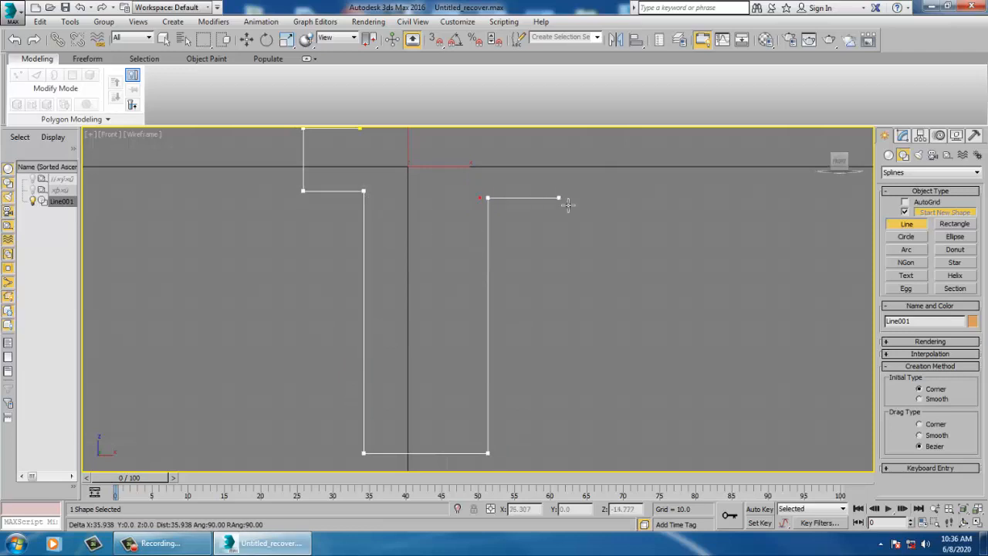
left_click(544, 202, "shift")
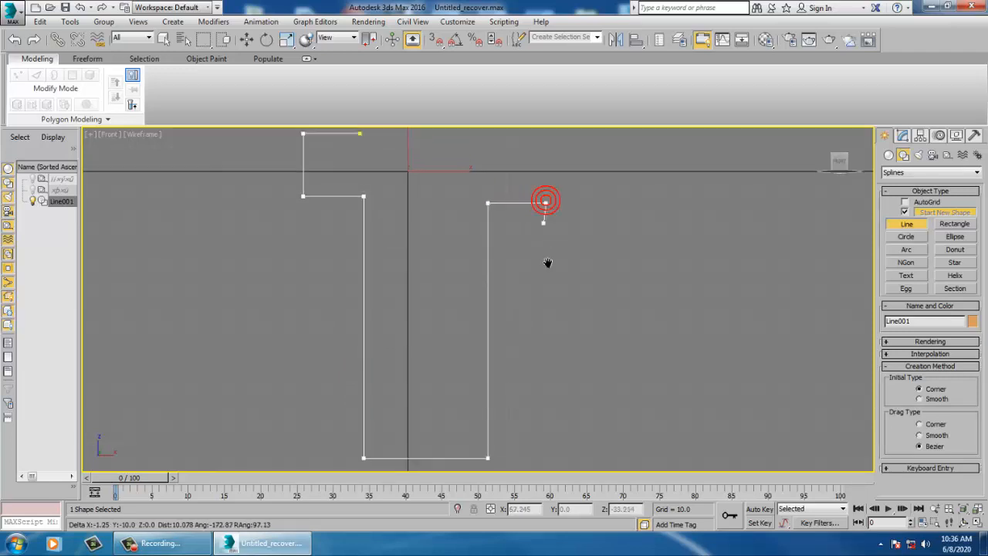
middle_click_drag(544, 230, 540, 359)
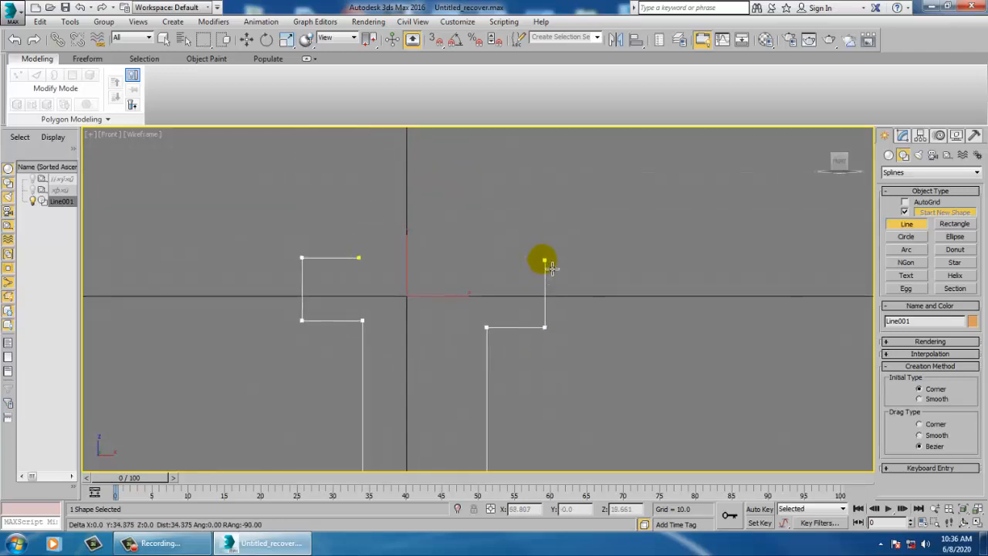
Complete the profile's top edge with two small square notches and close the spline at its starting vertex
left_click(491, 262)
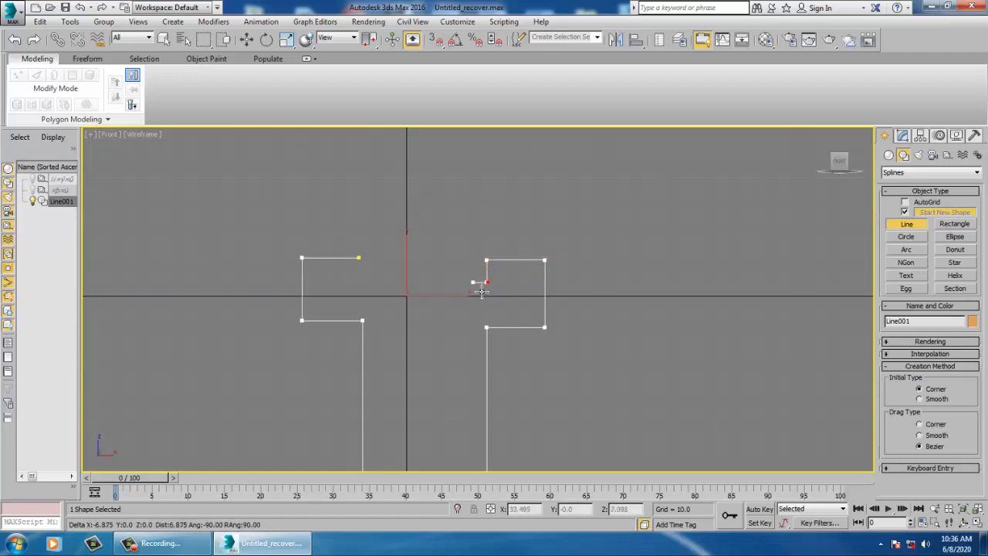
left_click(468, 263)
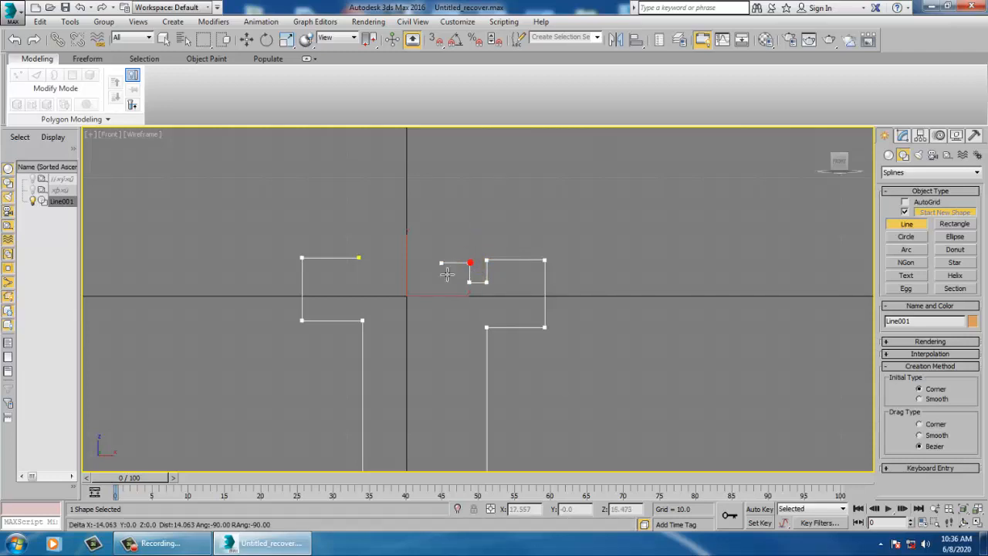
left_click(427, 282)
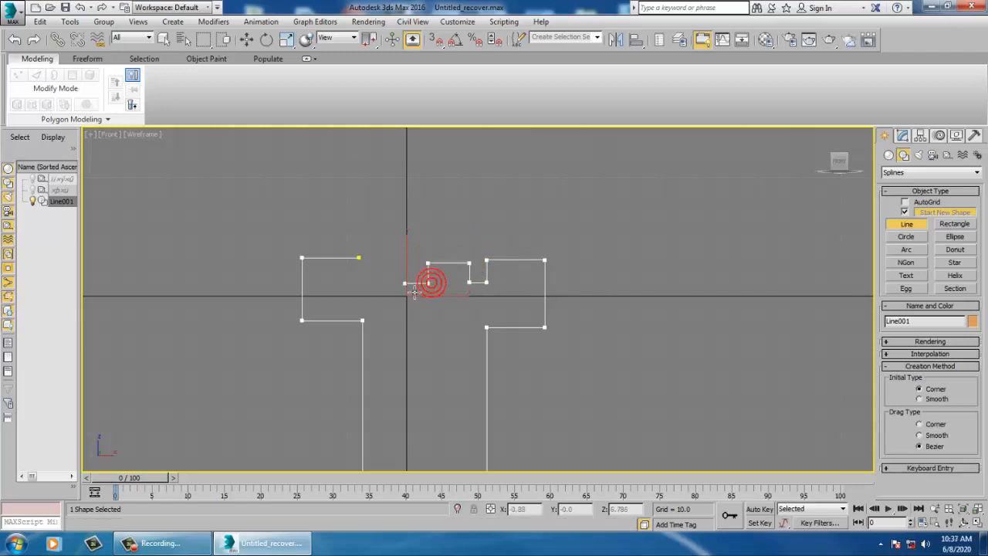
left_click(412, 282)
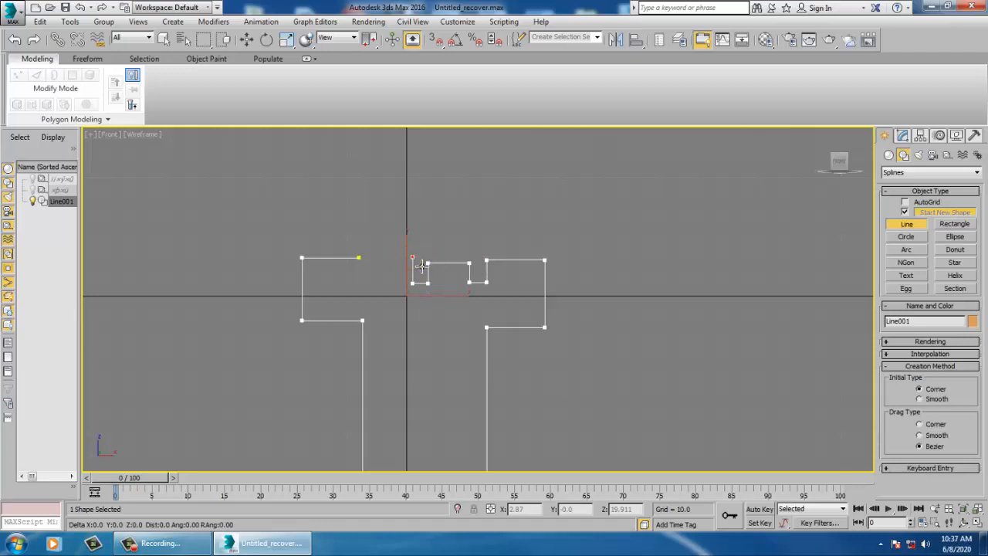
left_click(360, 257)
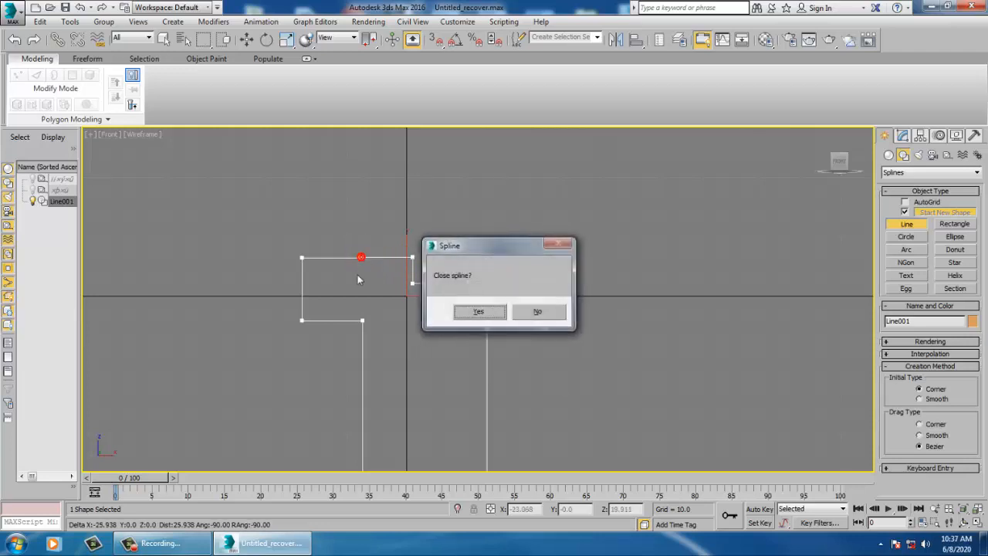
left_click(478, 311)
Move the three vertices of the left flange's top edge slightly down, level with the raised section between the notches
key("w")
key("1")
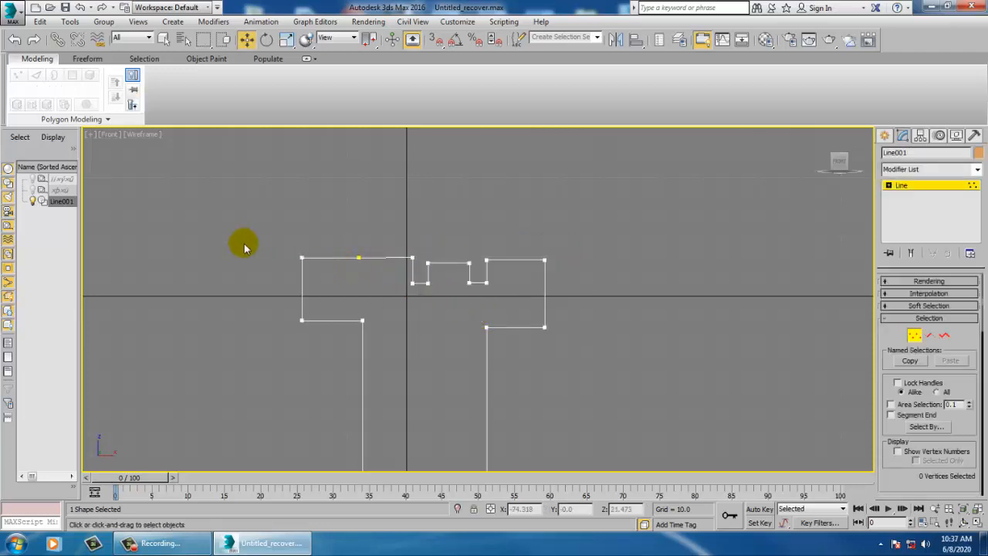
left_click_drag(396, 264, 418, 267)
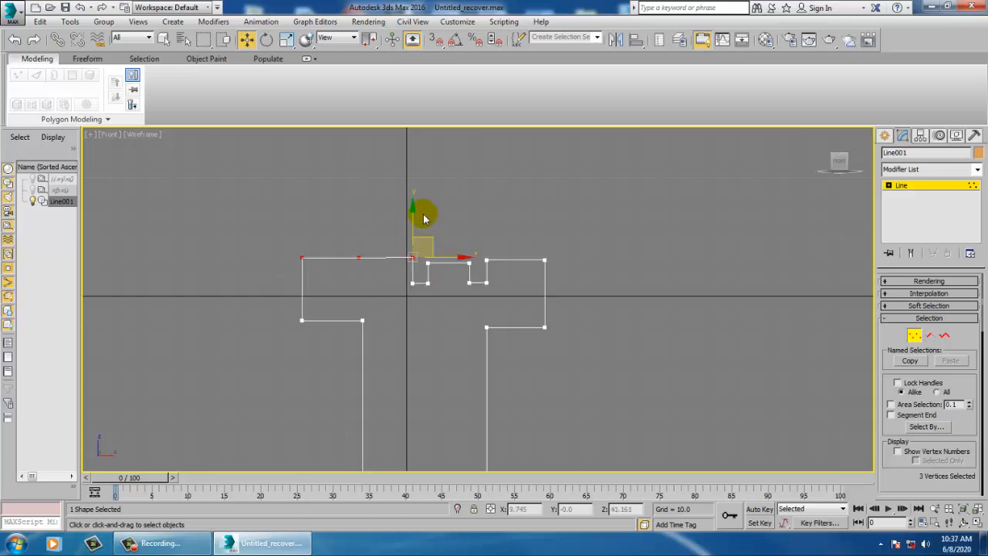
left_click_drag(418, 223, 419, 229)
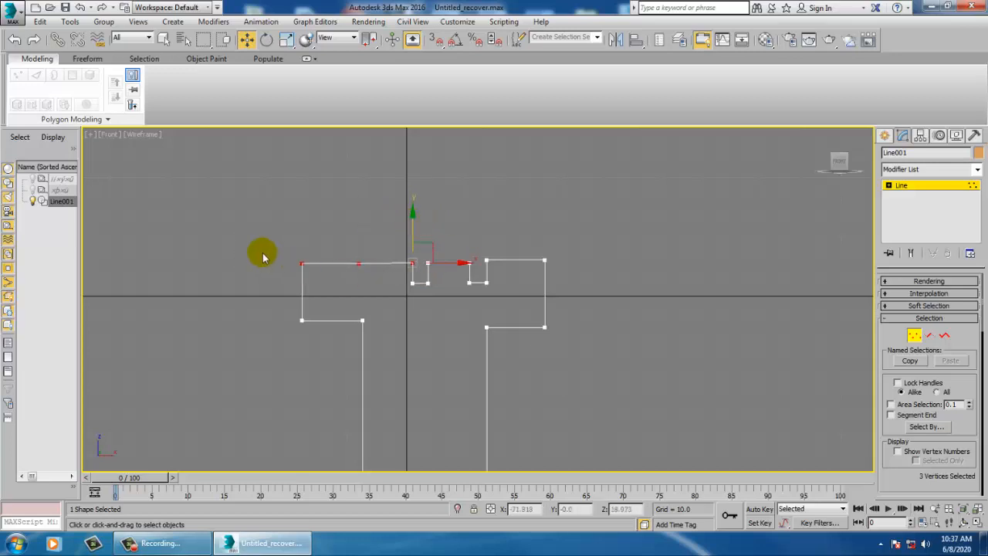
left_click_drag(374, 272, 370, 245)
Raise all vertices along the profile's notched top edge by about 12 units in the Front view and leave vertex editing
key("alt+w")
middle_click_drag(628, 374, 636, 376)
key("alt+w")
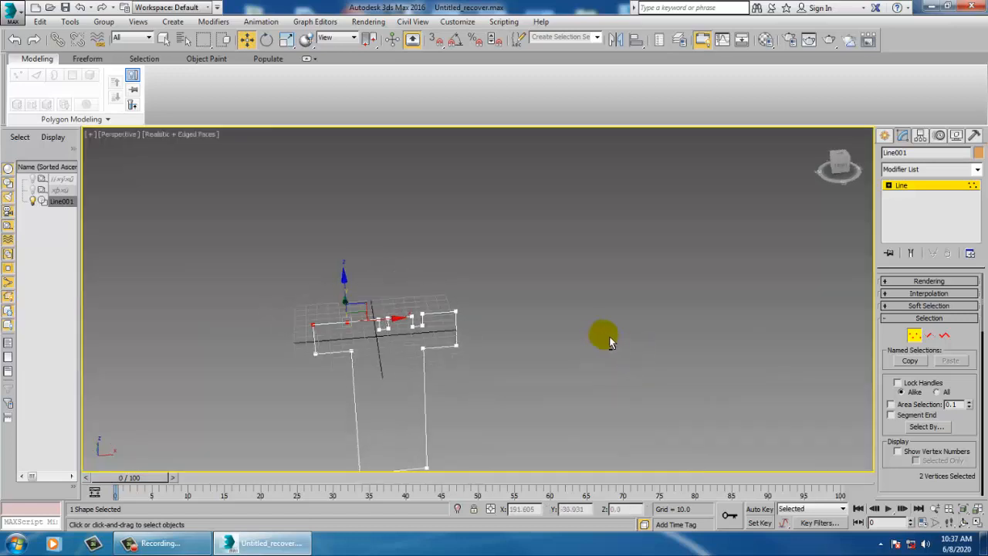
left_click(930, 186)
key("alt+w")
key("alt+w")
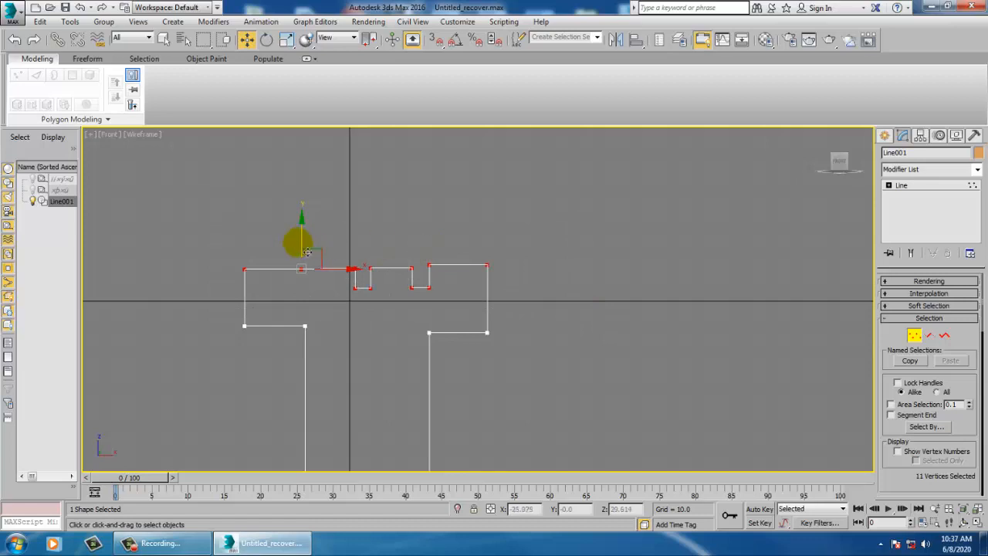
left_click_drag(601, 295, 602, 296)
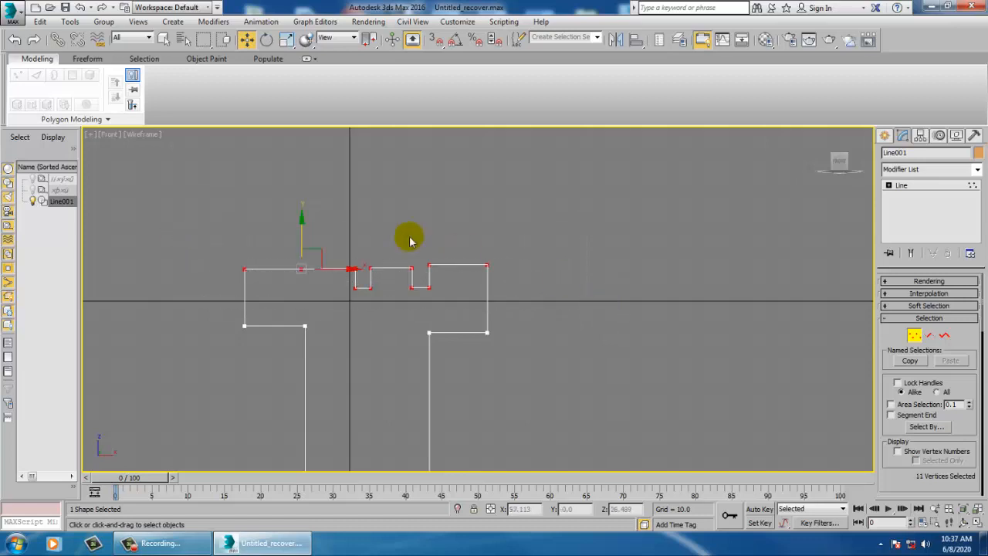
left_click_drag(301, 235, 307, 217)
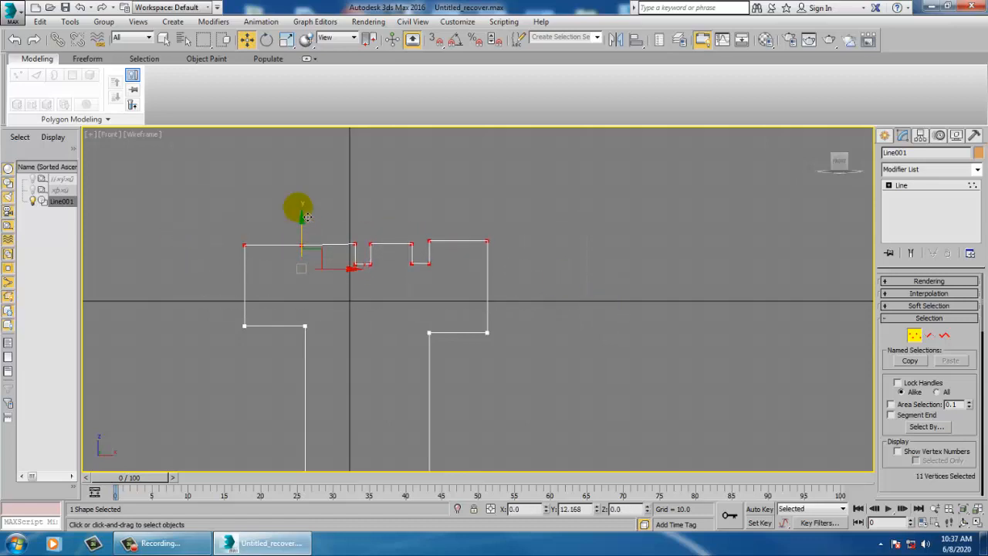
left_click(902, 185)
Move the whole T-shaped profile up in the Perspective view to Z 128.317, so its base rests near the ground grid
key("alt+w")
middle_click_drag(780, 318, 750, 311)
middle_click_drag(497, 357, 520, 349, "alt")
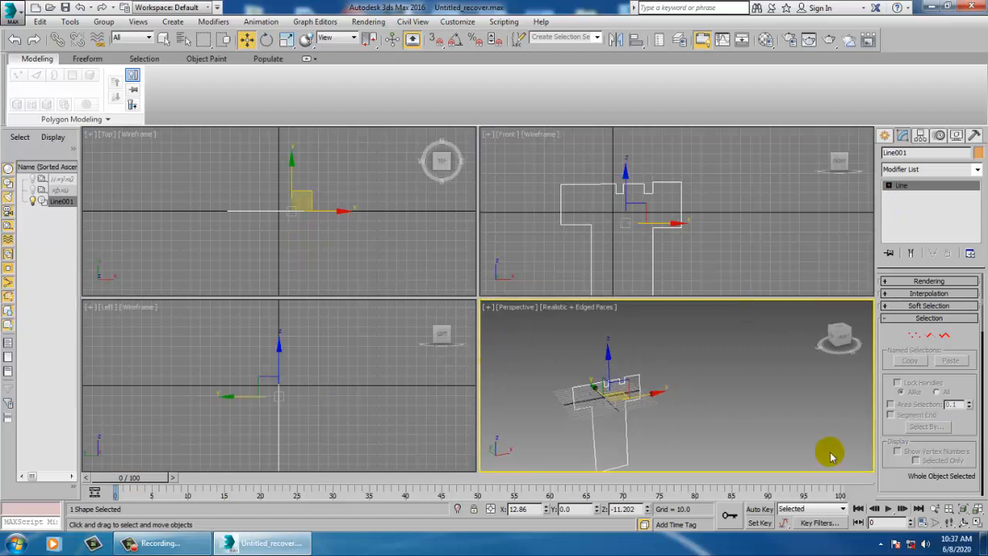
middle_click_drag(831, 455, 825, 431)
key("alt+w")
middle_click_drag(420, 294, 535, 321)
left_click_drag(457, 310, 436, 122)
right_click(457, 215)
scroll(608, 242, "down", 4)
middle_click_drag(617, 246, 530, 259, "alt")
middle_click_drag(529, 259, 622, 293)
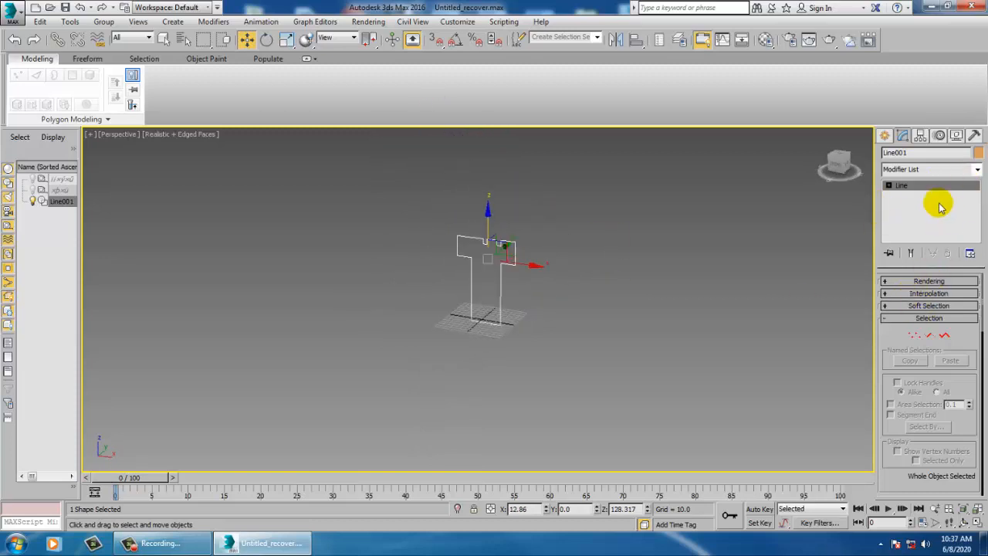
Draw an S-shaped Line spline in the Top view, starting near the origin and ending at about Y -860
left_click(885, 135)
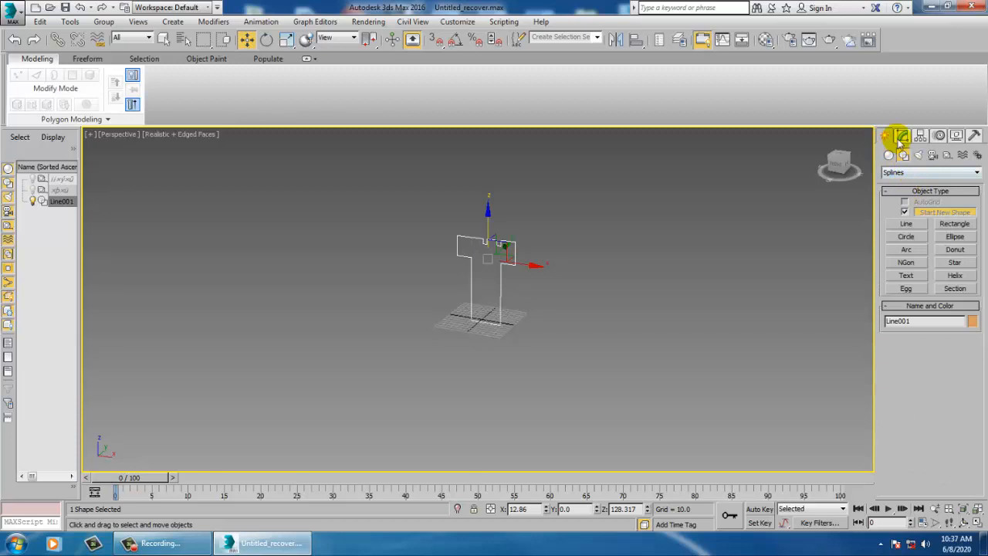
left_click(902, 136)
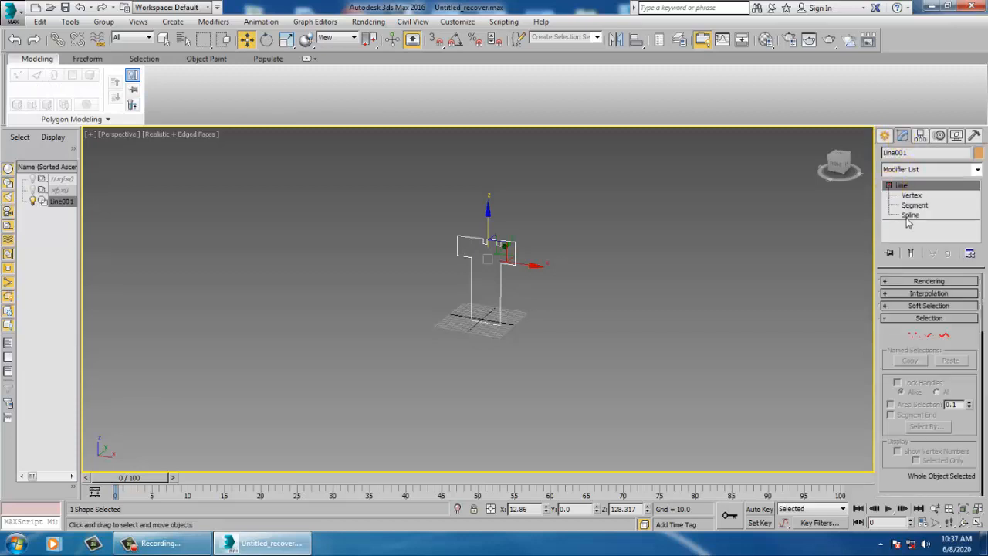
left_click(885, 135)
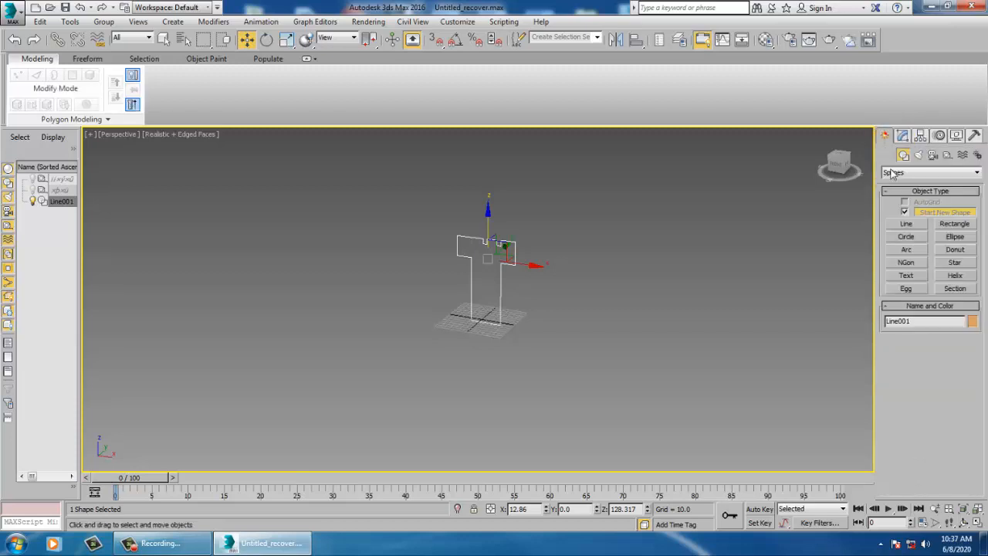
left_click(905, 224)
key("alt+w")
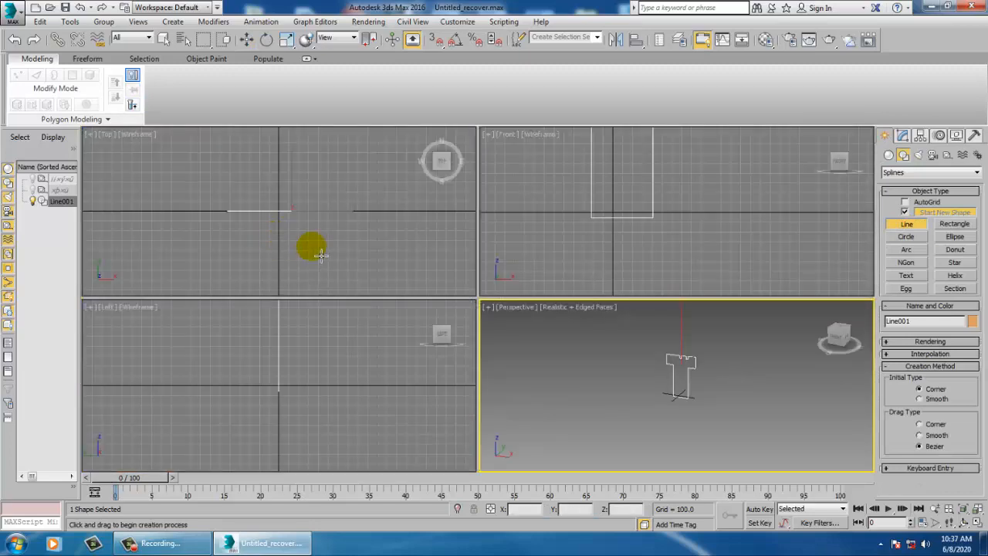
middle_click(319, 254)
key("alt+w")
middle_click_drag(378, 237, 264, 174)
scroll(401, 303, "down", 2)
middle_click_drag(394, 335, 354, 275)
scroll(349, 264, "down", 3)
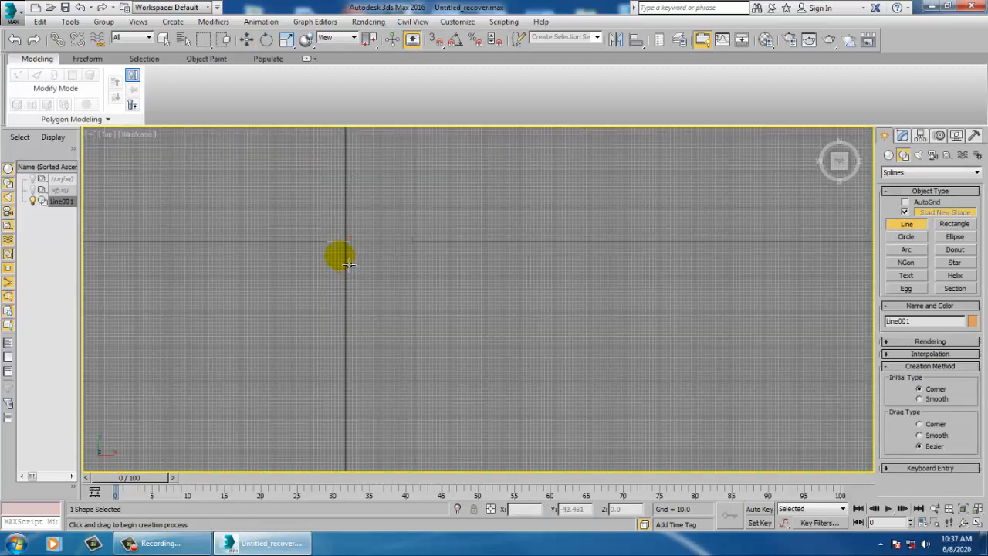
left_click(338, 248)
left_click_drag(355, 384, 401, 427)
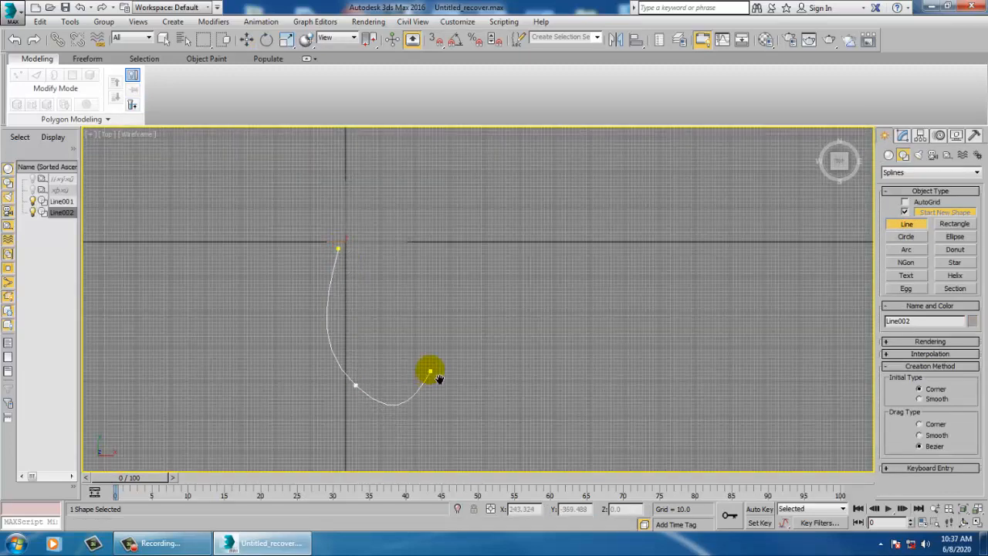
middle_click_drag(430, 370, 446, 246)
left_click(326, 419)
right_click(366, 414)
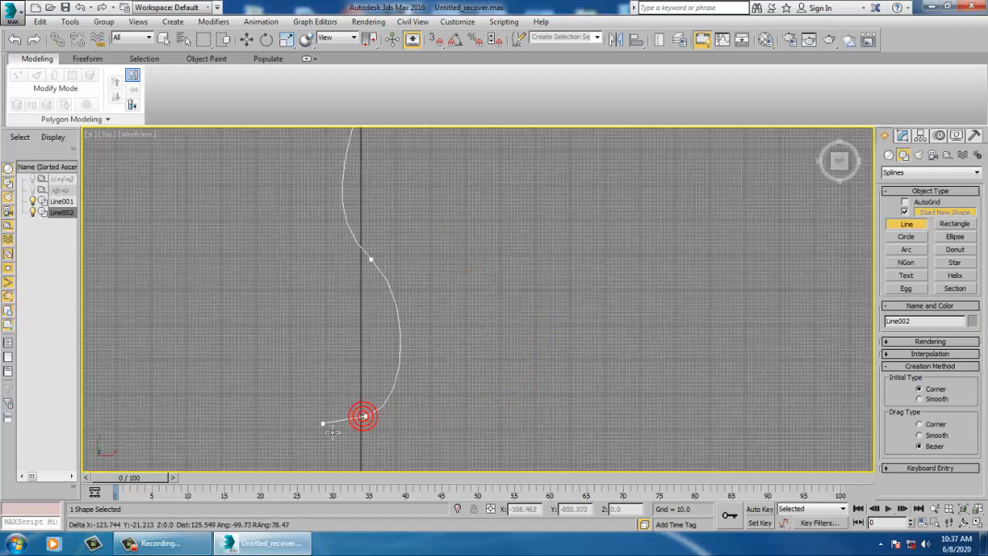
Raise the curved line about 74 units along Z in the Perspective view
key("alt+w")
middle_click(625, 389)
key("alt+w")
middle_click_drag(578, 371, 414, 378, "alt")
middle_click_drag(497, 386, 420, 311)
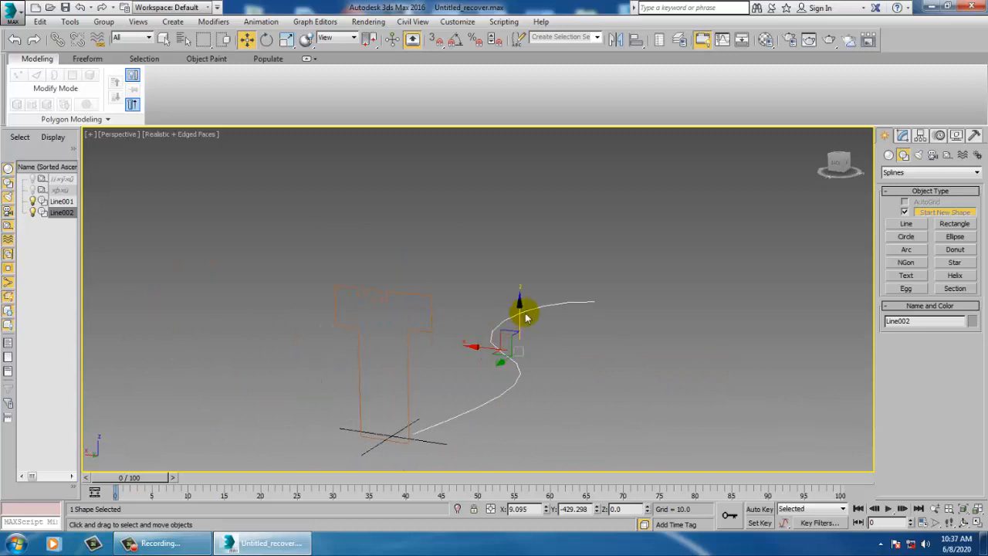
left_click_drag(521, 311, 518, 264)
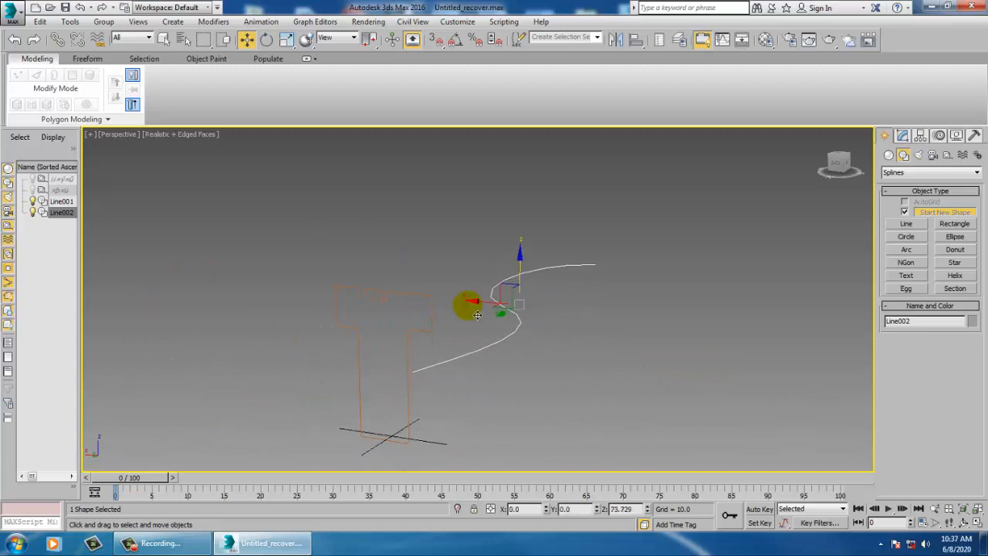
Try to create a Loft from the T-shaped profile, using Get Shape to pick the curved line
left_click(409, 346)
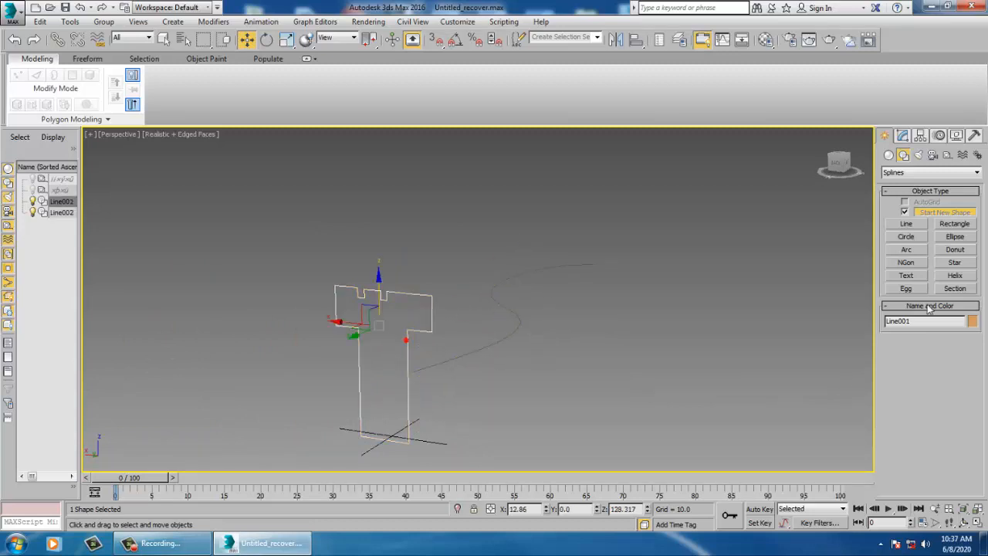
left_click(889, 156)
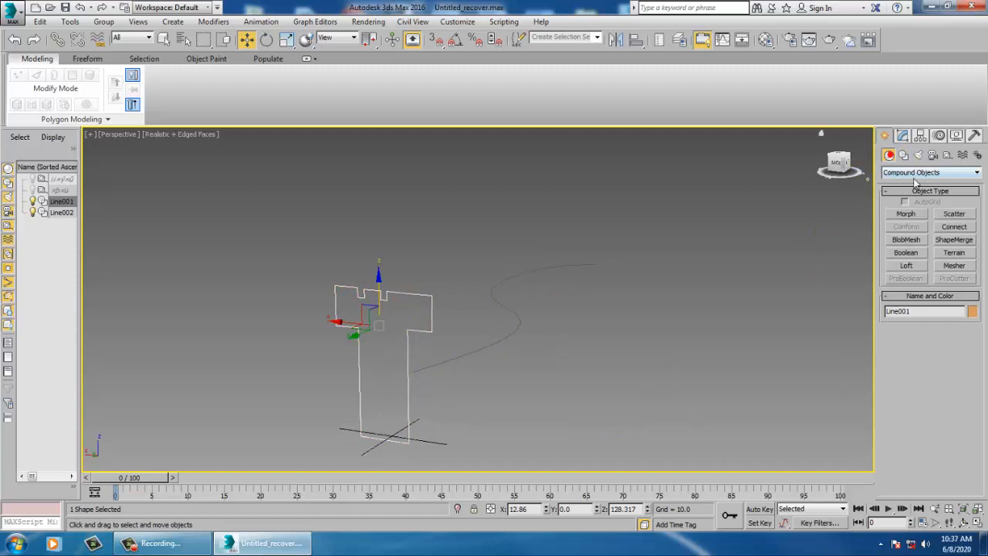
left_click(911, 265)
left_click(953, 344)
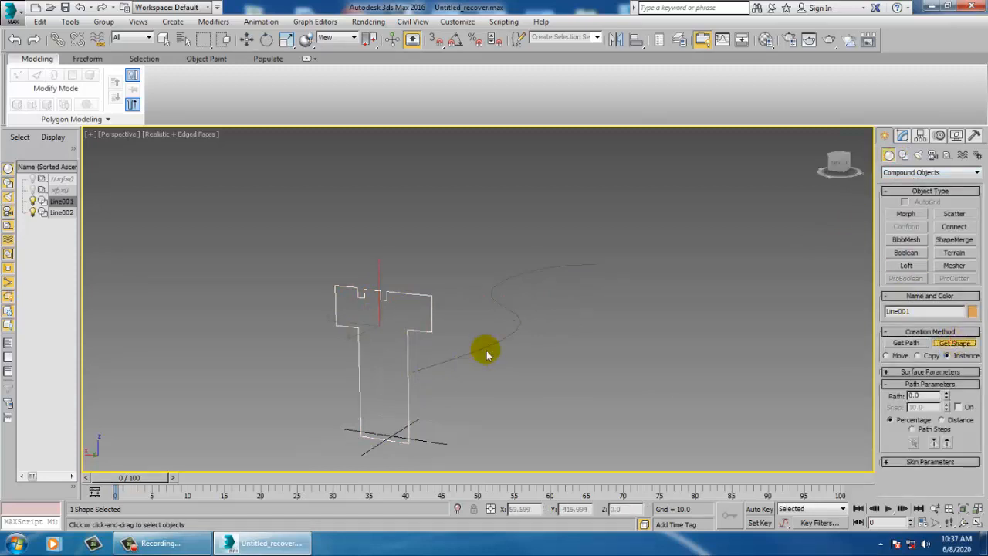
left_click(491, 360)
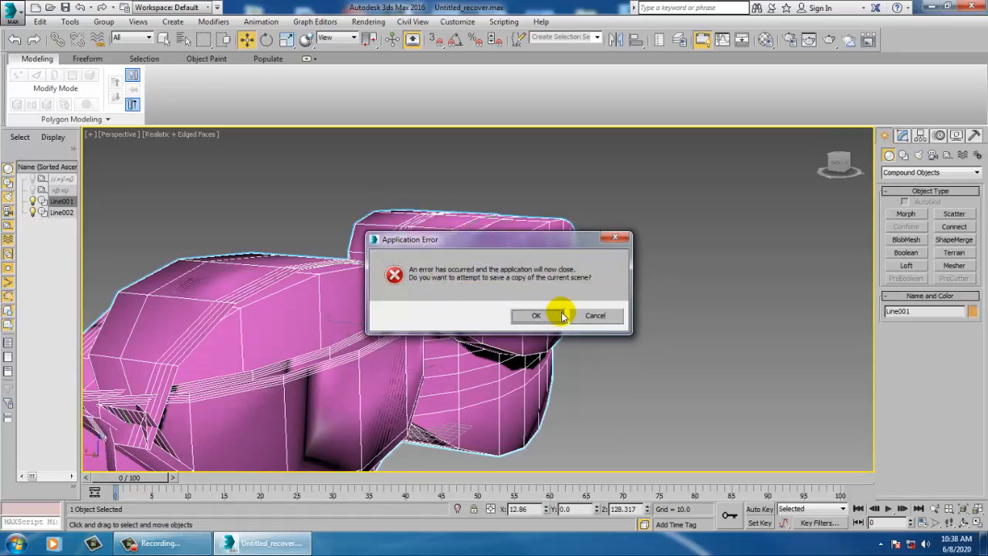
Save a copy of the scene as the application closes, and reopen Untitled_recover_recover in a relaunched 3ds Max 2016
left_click(514, 316)
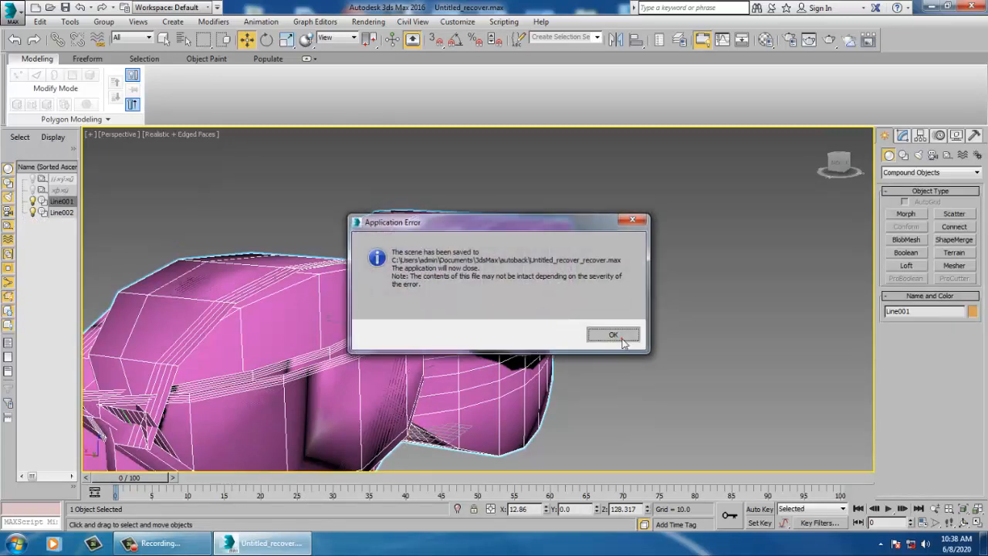
left_click(599, 333)
left_click(16, 543)
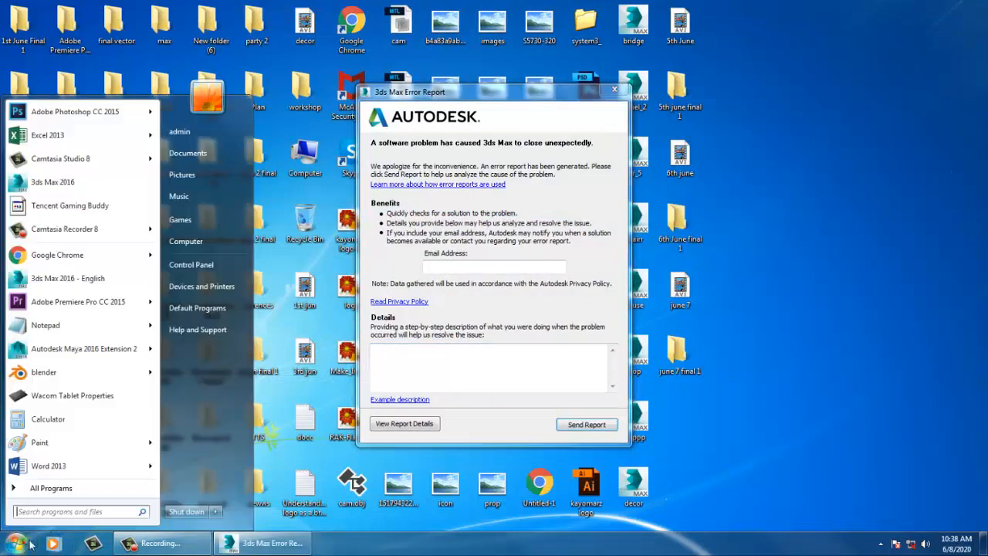
left_click(91, 189)
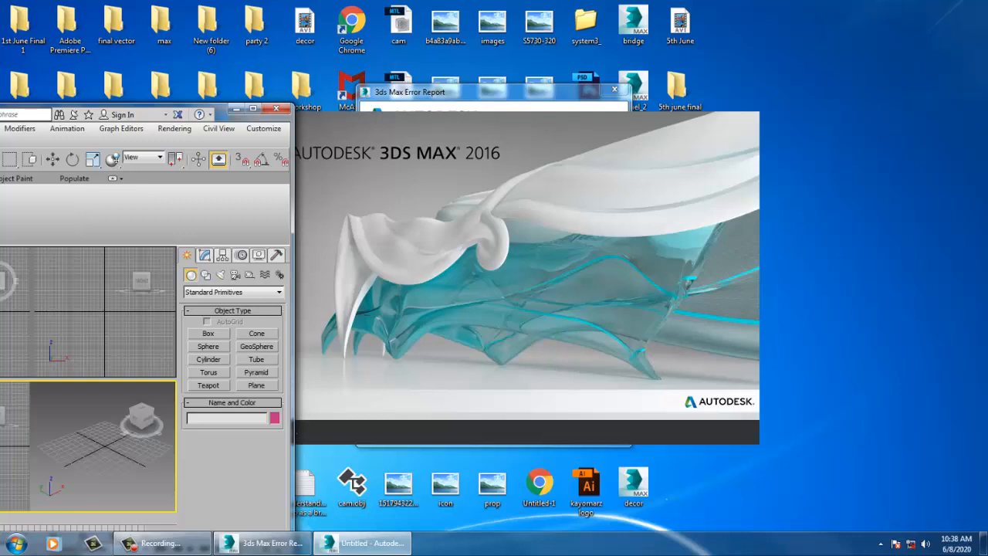
left_click(252, 109)
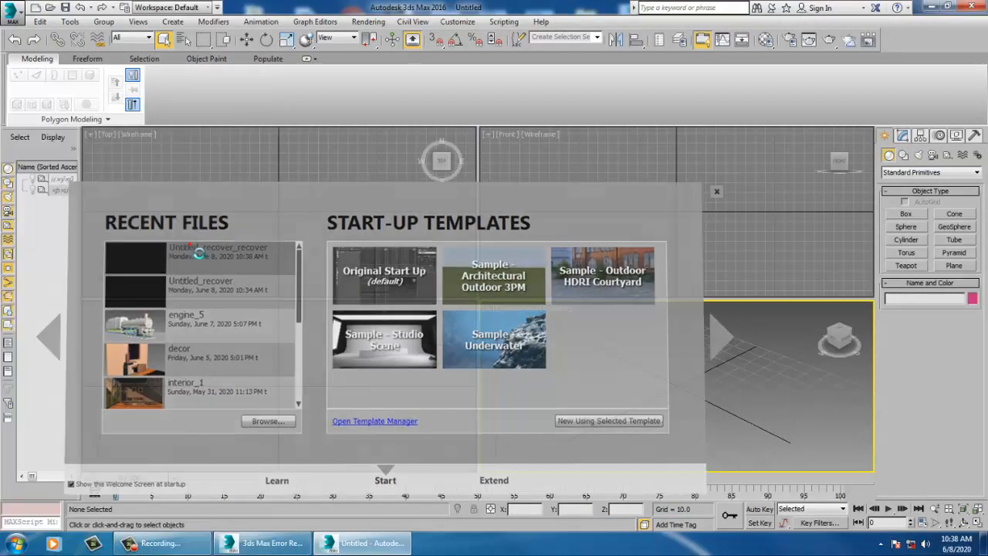
left_click(166, 253)
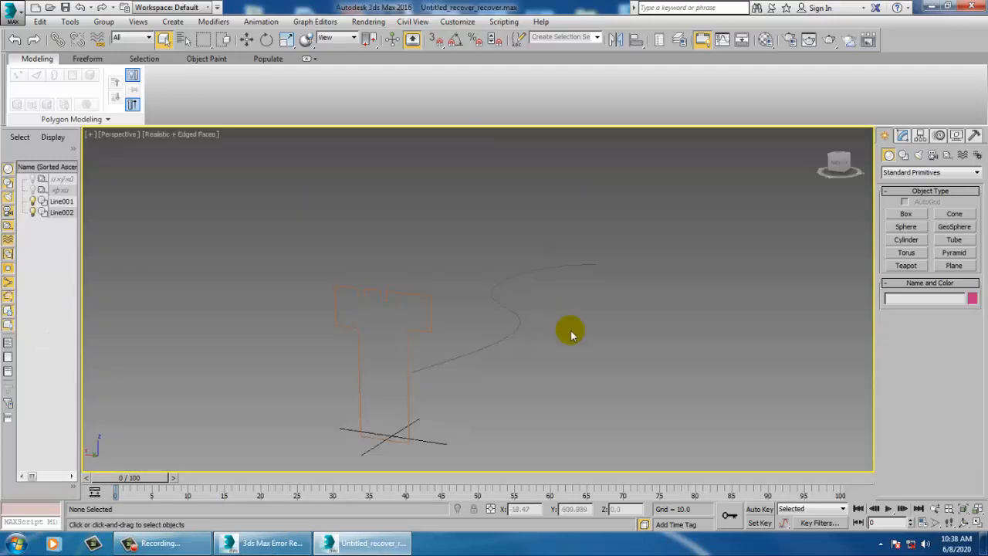
Create a Loft from the curved path line, using Get Shape with Instance to pick the T-shaped profile
left_click(475, 352)
key("w")
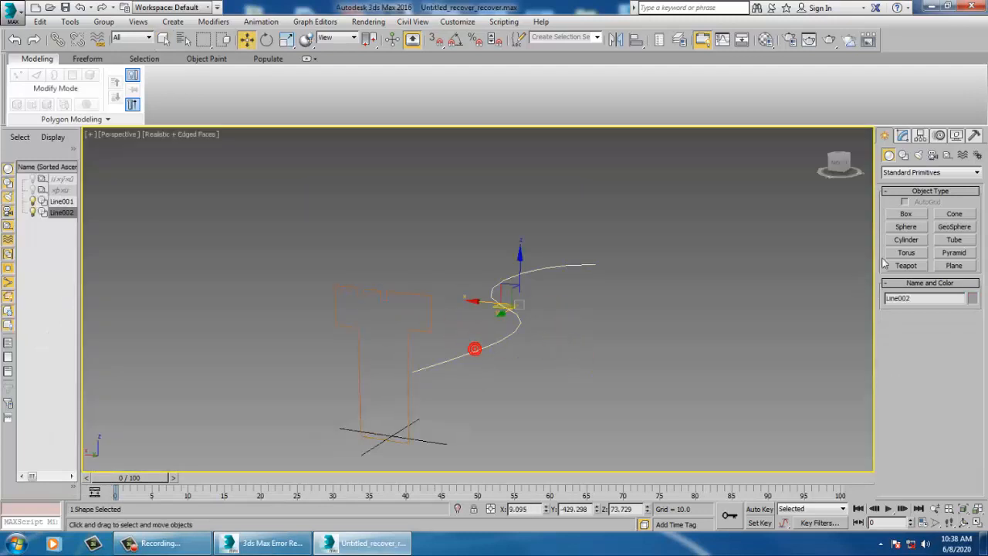
left_click(898, 172)
left_click(907, 199)
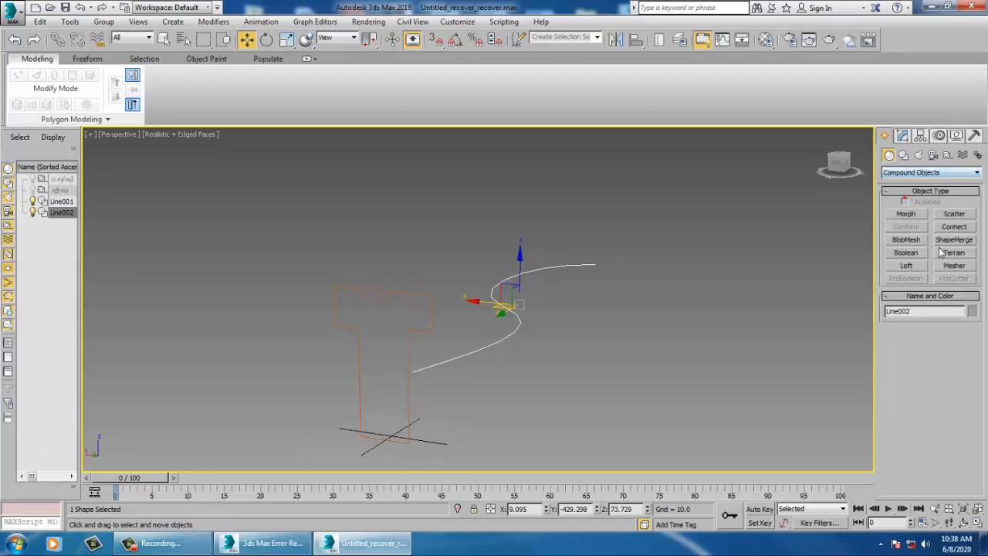
left_click(907, 266)
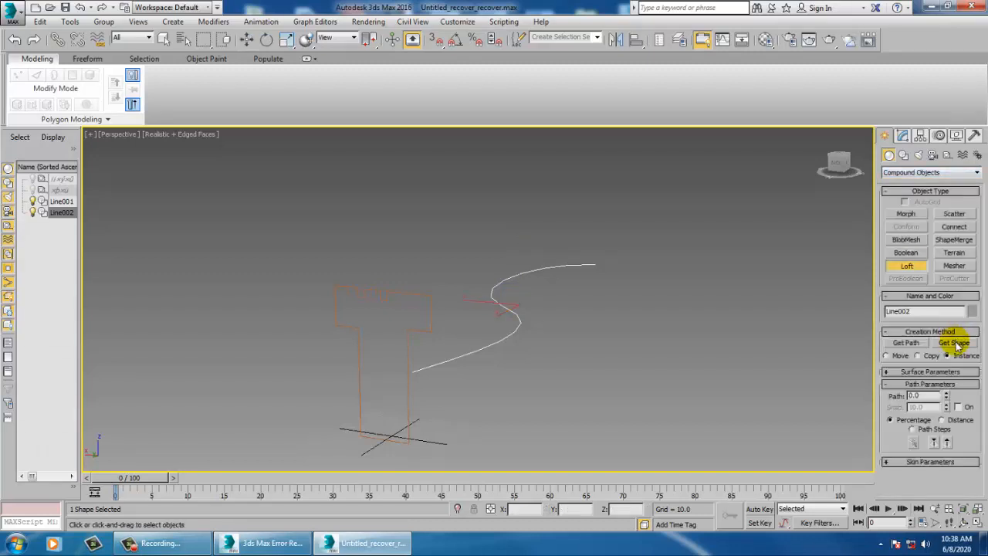
left_click(428, 332)
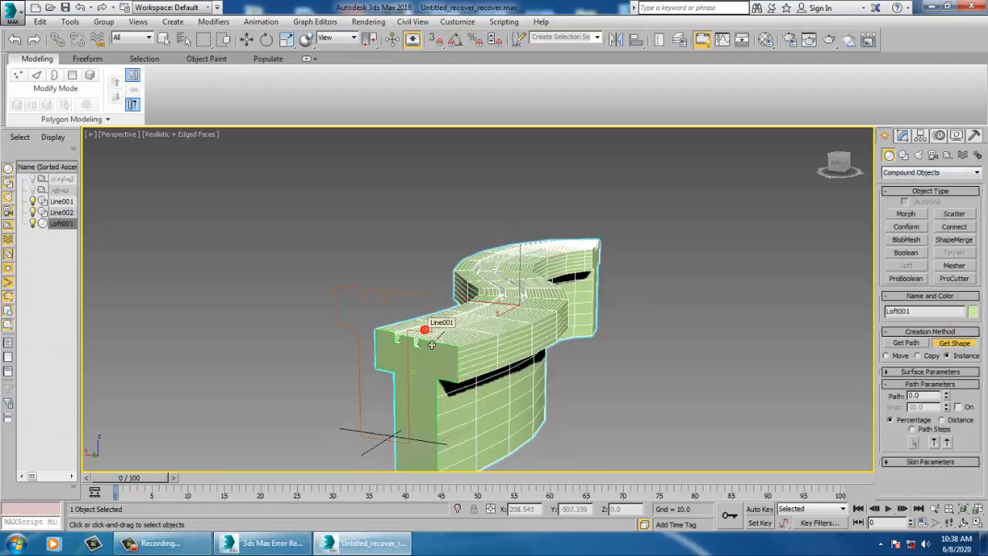
key("w")
middle_click_drag(577, 338, 404, 344, "alt")
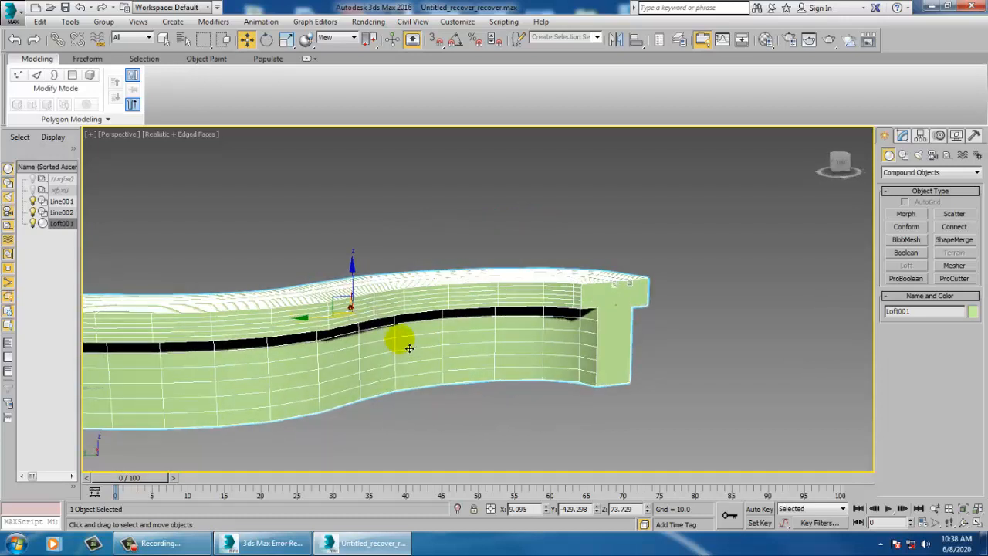
middle_click_drag(650, 397, 412, 375, "alt")
Draw a straight Line spline parallel to the Y axis in the Top view, clear of the loft at about X 1444
key("alt+w")
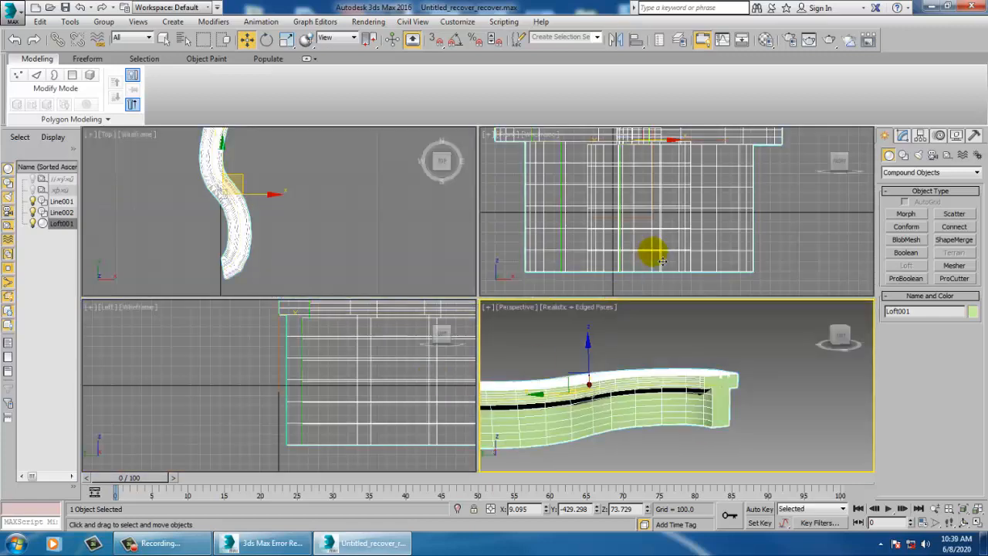
left_click(662, 261)
key("t")
key("alt+w")
middle_click_drag(782, 270, 421, 277)
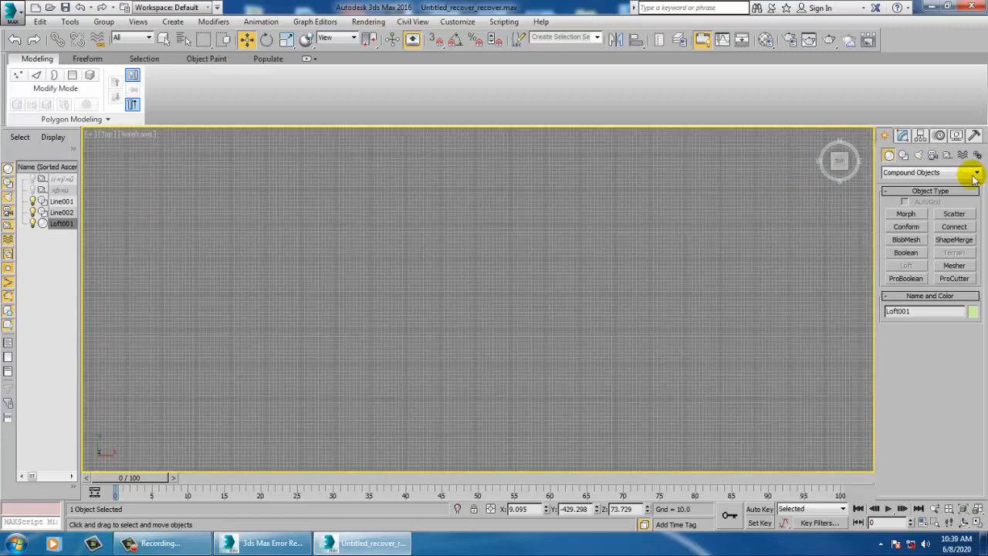
left_click(903, 154)
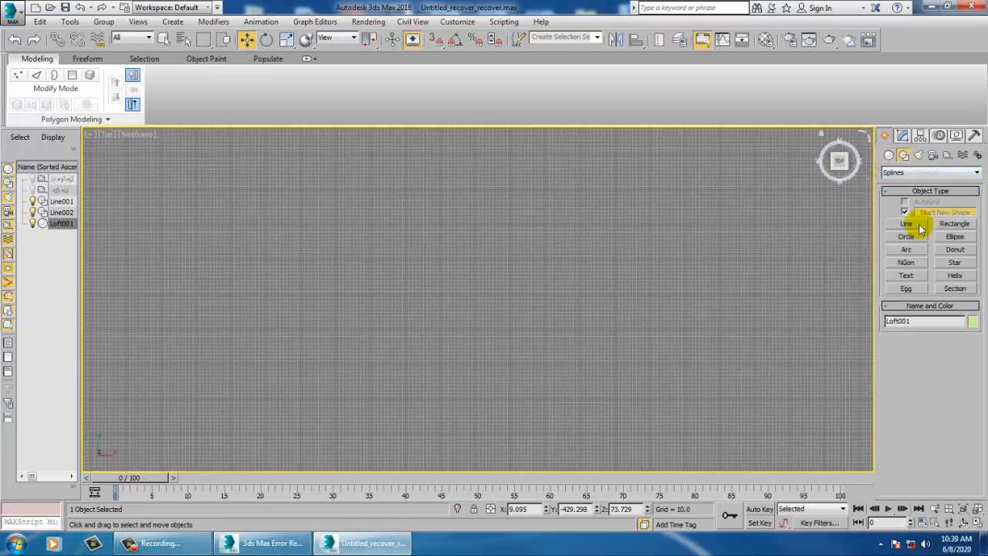
left_click(920, 230)
left_click(491, 182)
left_click(501, 433, "shift")
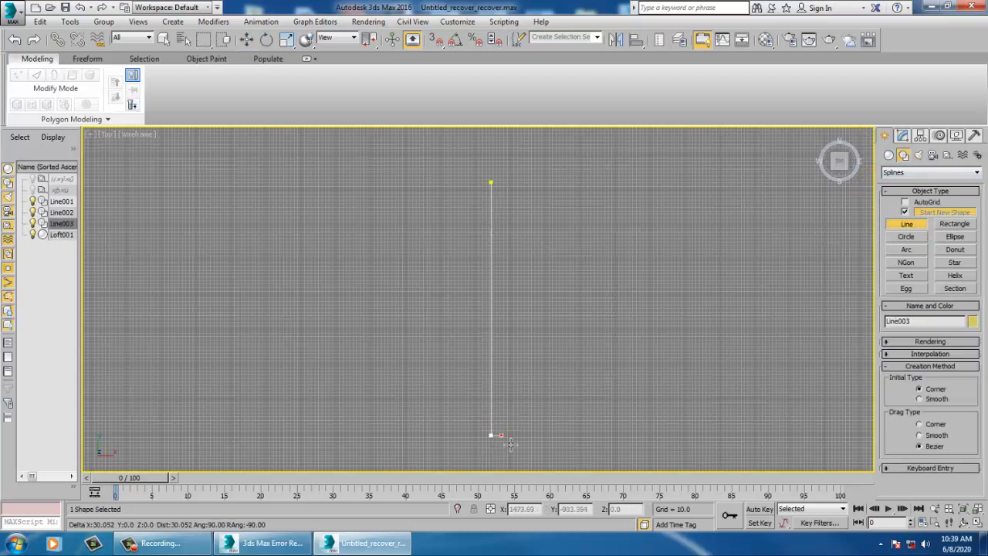
right_click(511, 445)
right_click(512, 445)
key("alt+w")
right_click(618, 415)
key("z")
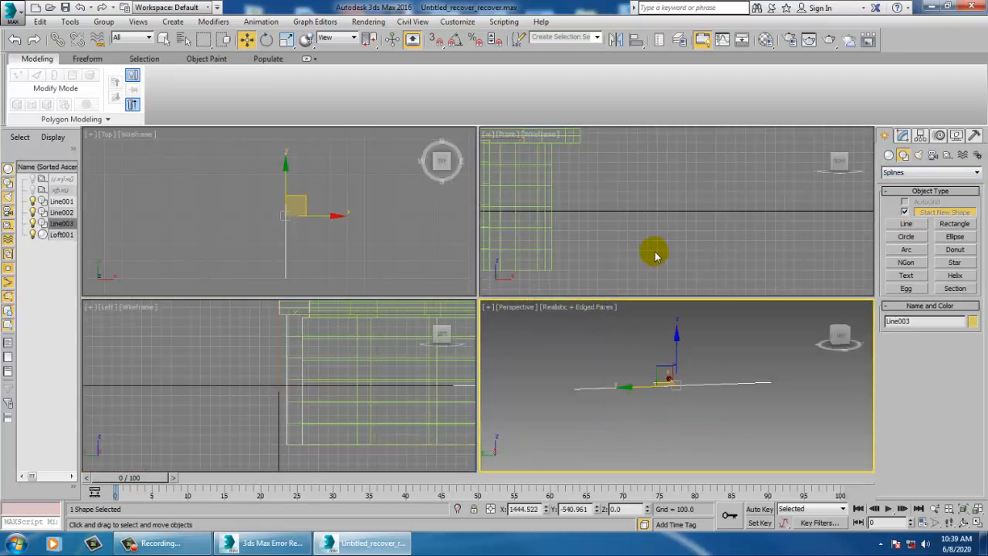
Draw a Circle with a radius of about 23.7 beside the straight line in the Perspective view
left_click(906, 236)
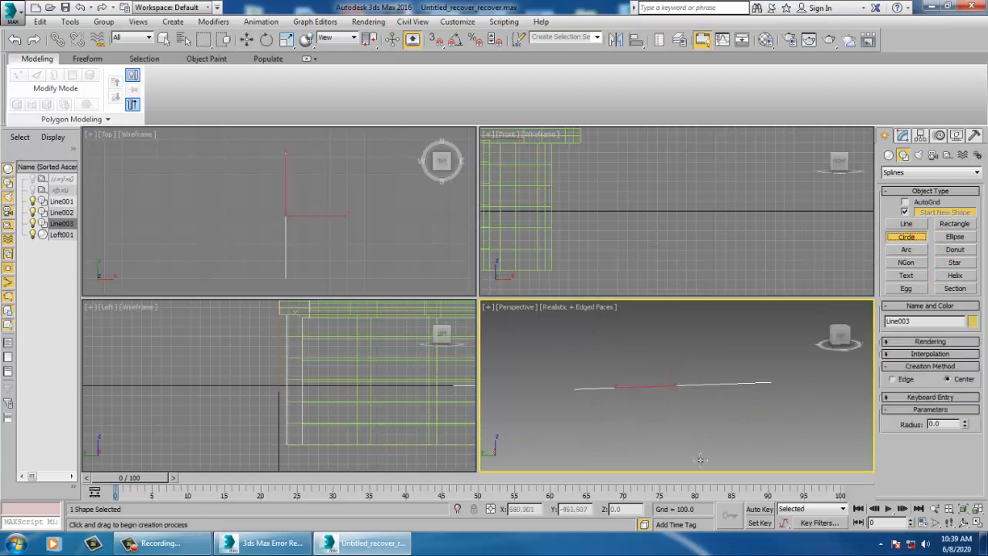
left_click_drag(701, 423, 711, 434)
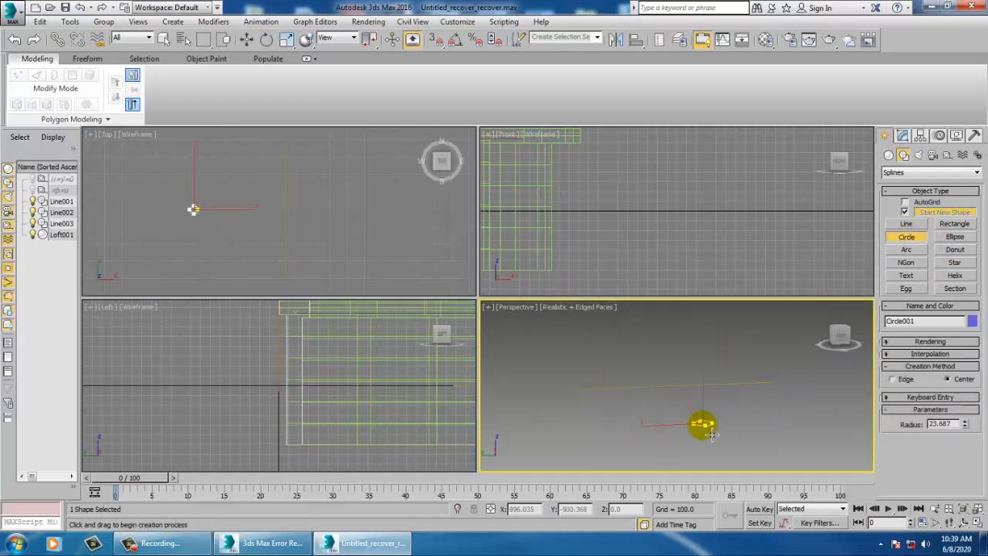
right_click(711, 433)
Frame the circle in the Front and Left views to examine its placement
right_click(631, 248)
key("z")
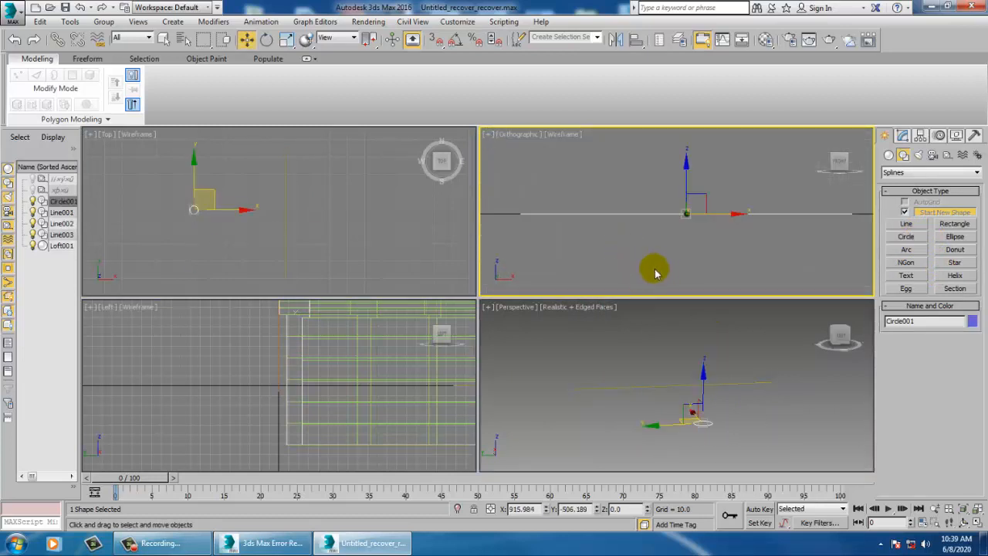
key("f")
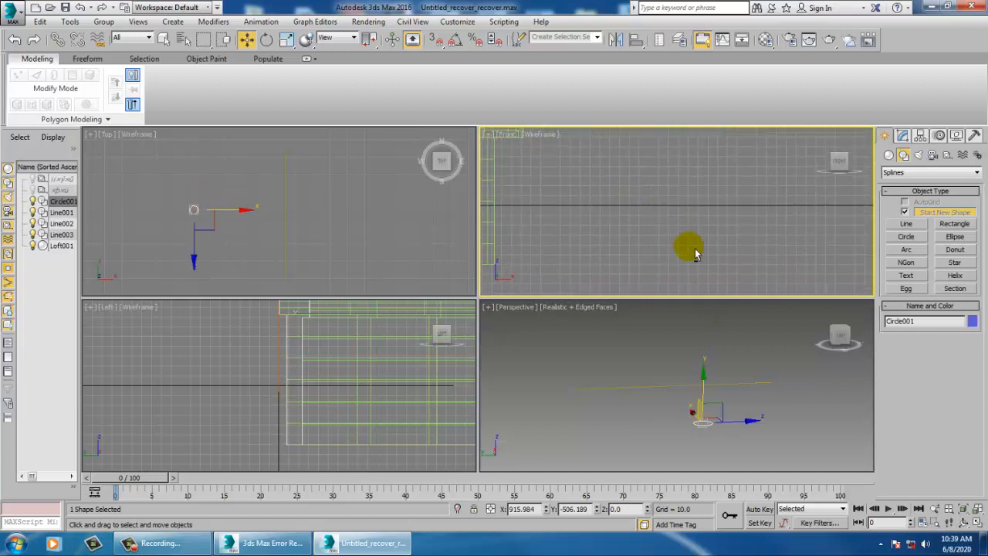
key("alt+w")
key("z")
key("alt+w")
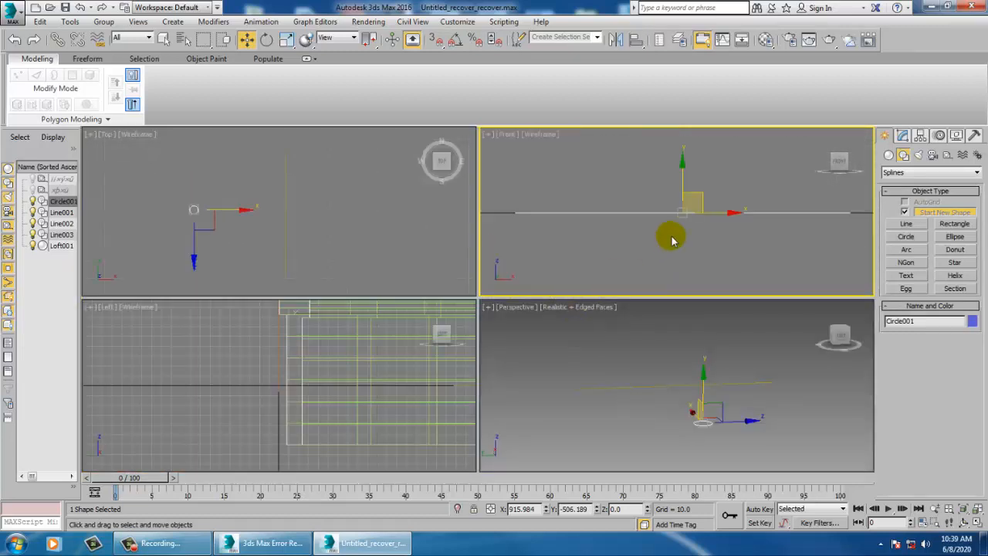
right_click(280, 422)
key("z")
scroll(379, 390, "down", 3)
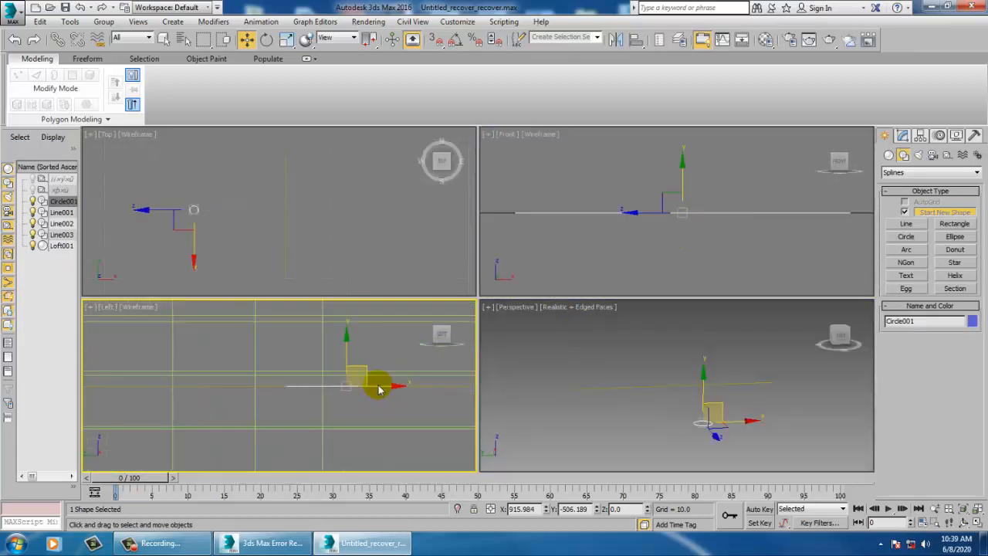
Turn on angle snap and rotate the straight line and circle together until the line stands upright
right_click(604, 386)
key("alt+w")
scroll(468, 339, "down", 2)
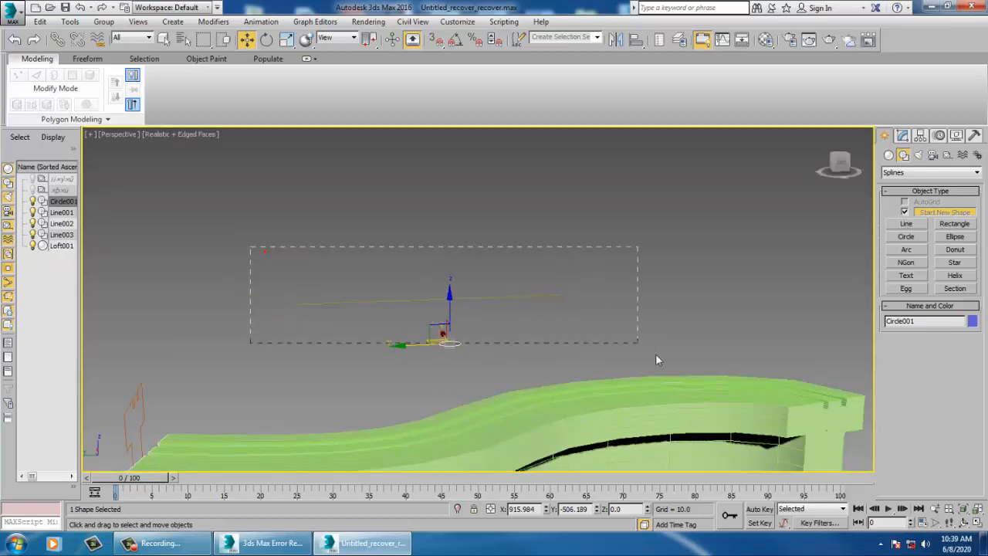
left_click_drag(656, 359, 656, 360)
right_click(457, 40)
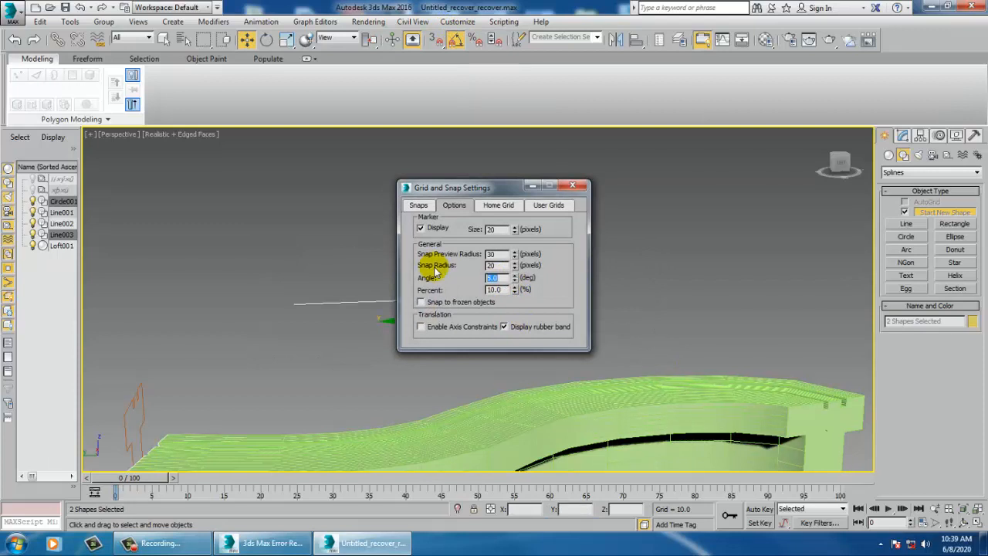
key("r")
left_click(565, 187)
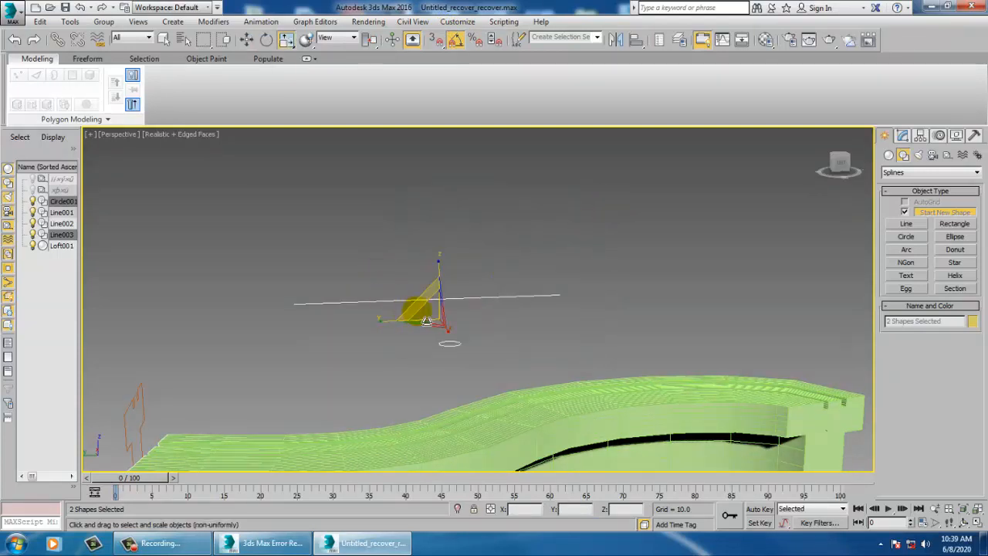
key("e")
left_click_drag(401, 299, 425, 287)
key("w")
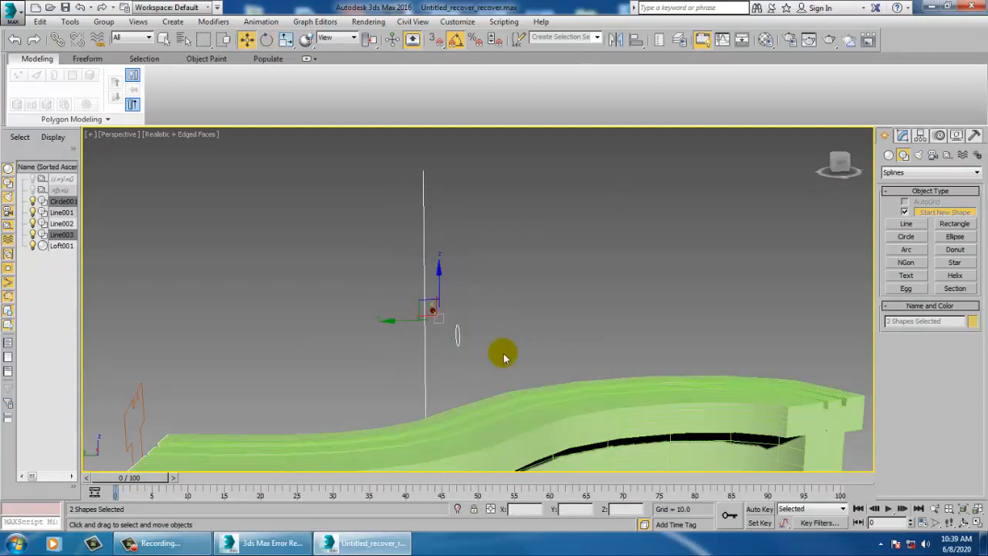
Rotate the circle back to lie flat and lower it to about Z -311
left_click(457, 334)
key("r")
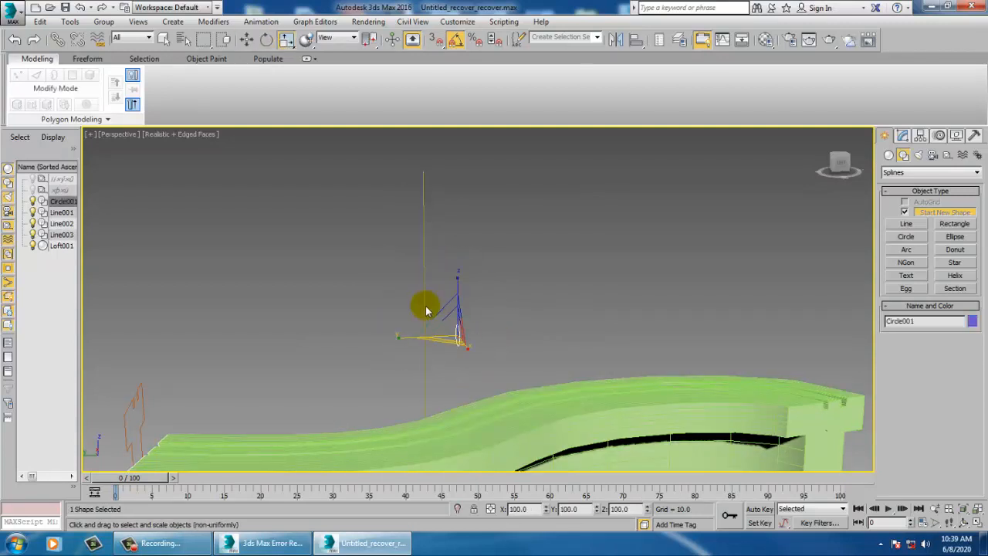
key("e")
left_click_drag(437, 330, 430, 318)
key("w")
middle_click_drag(535, 327, 545, 253, "alt")
scroll(563, 250, "down", 5)
left_click_drag(535, 240, 537, 292)
scroll(534, 324, "up", 3)
middle_click_drag(529, 319, 442, 266)
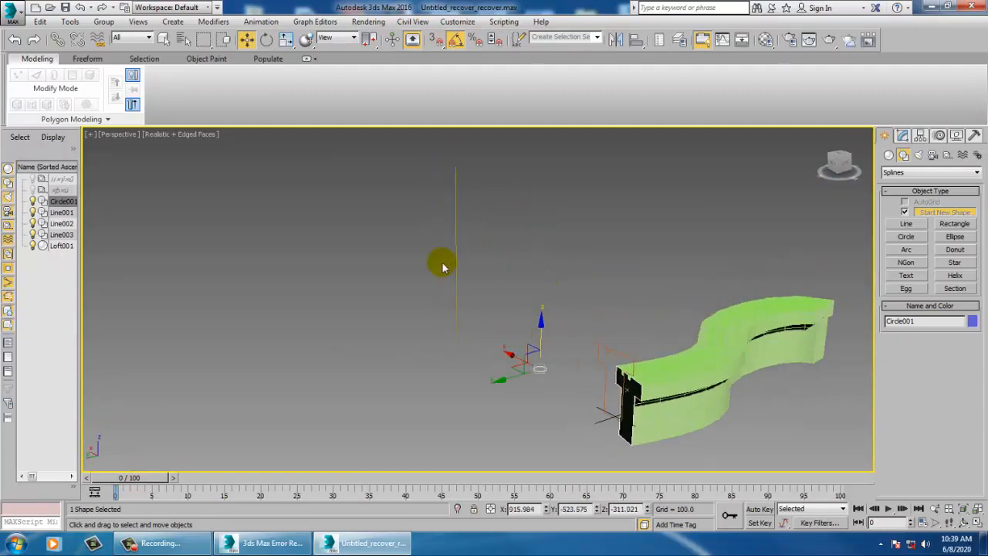
Create a Loft from the upright straight line, using Get Shape with Instance to pick the circle
left_click(463, 277)
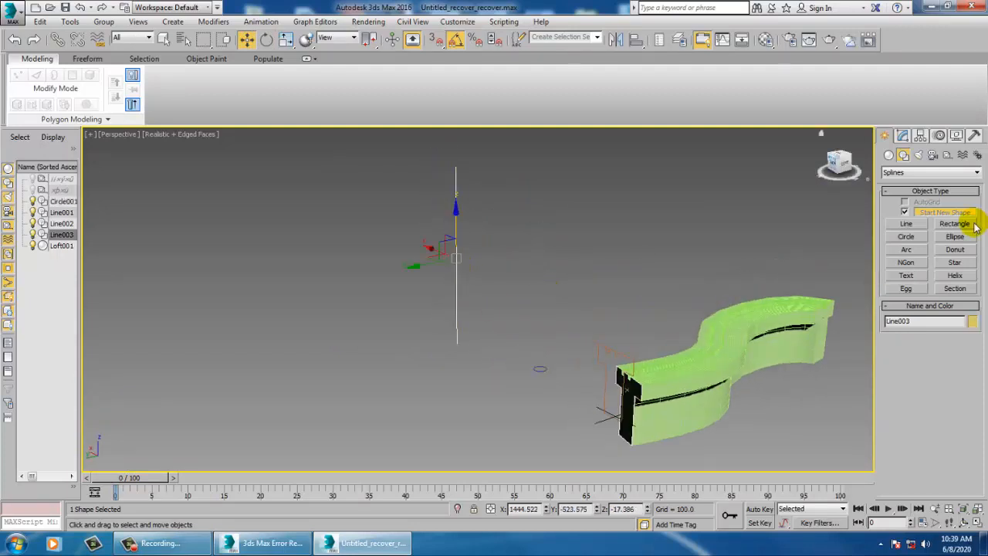
left_click(889, 154)
left_click(918, 172)
left_click(906, 189)
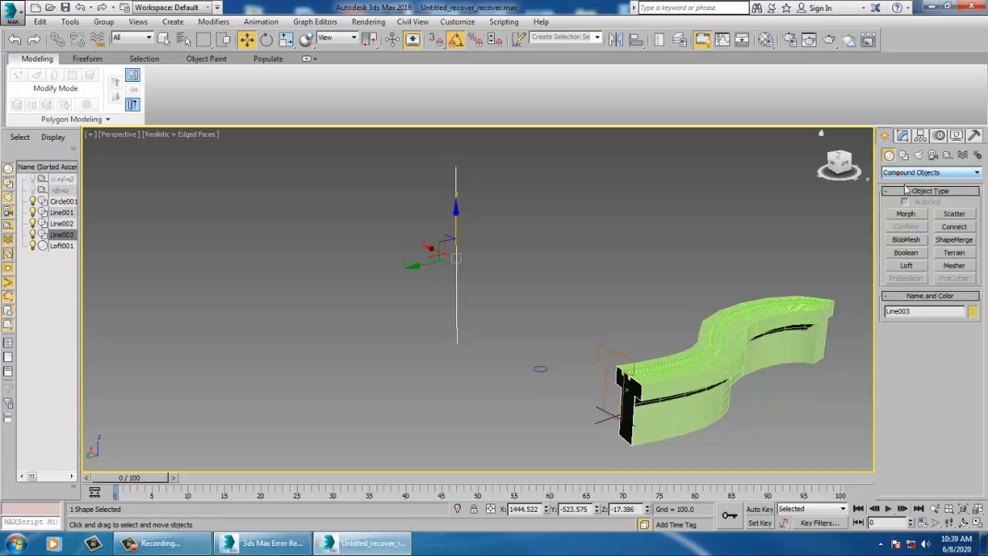
left_click(906, 266)
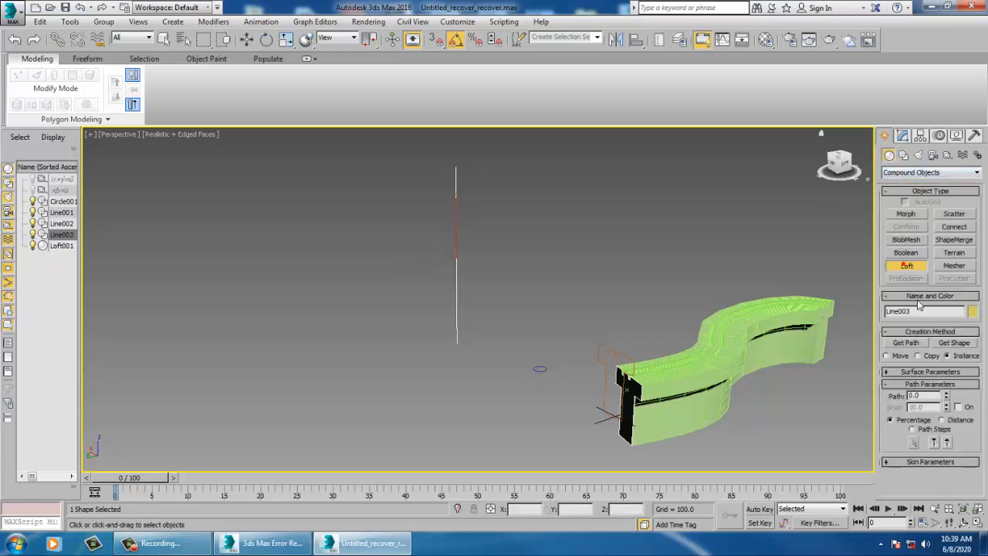
left_click(949, 343)
left_click(546, 384)
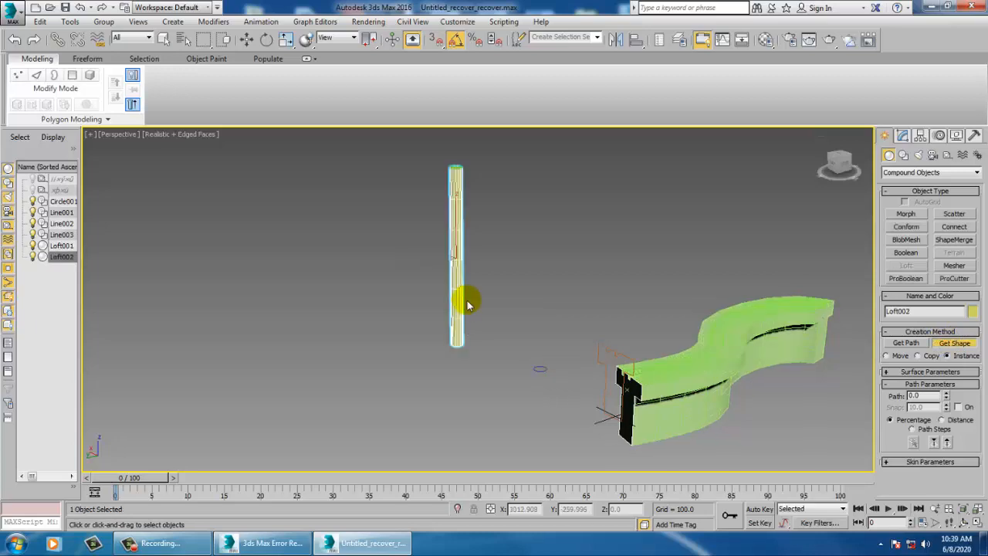
Frame the cylindrical loft in the Front view and open its Scale deformation curve
key("w")
key("alt+w")
right_click(683, 232)
key("z")
key("alt+w")
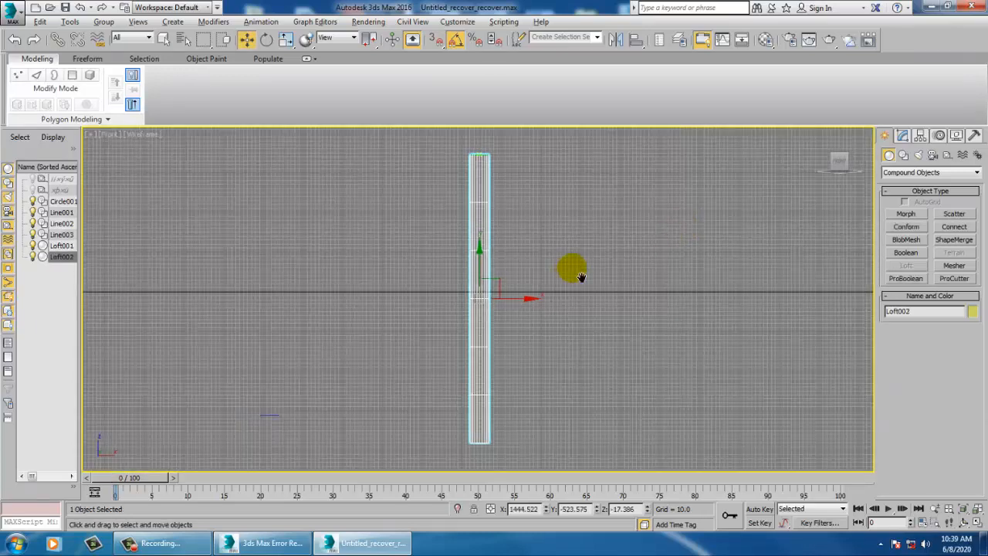
middle_click_drag(575, 271, 583, 256)
left_click(916, 136)
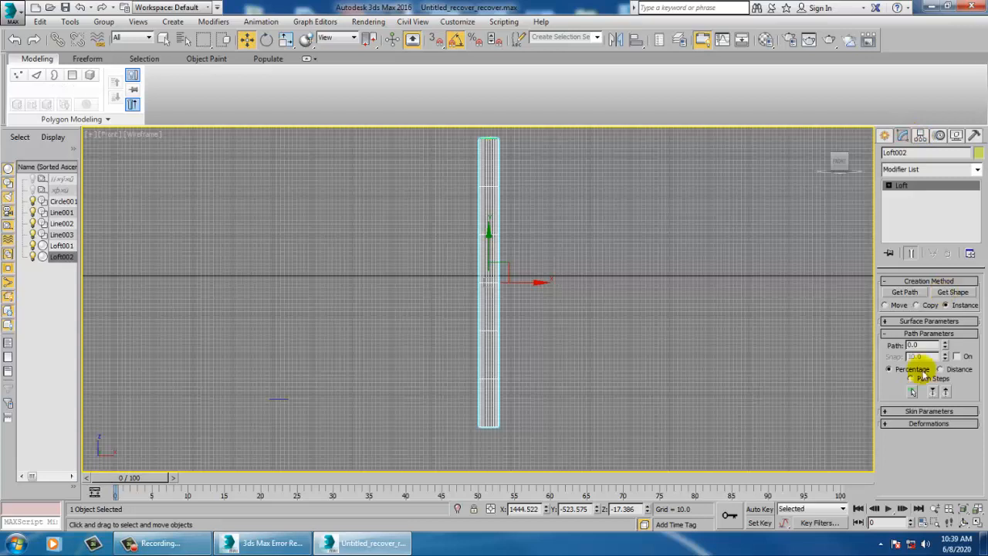
left_click(918, 424)
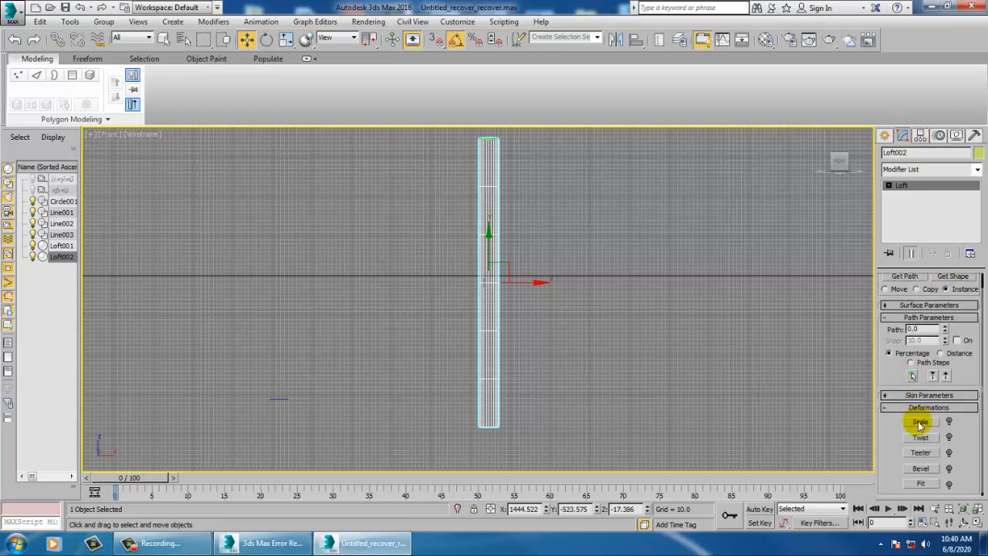
left_click(921, 422)
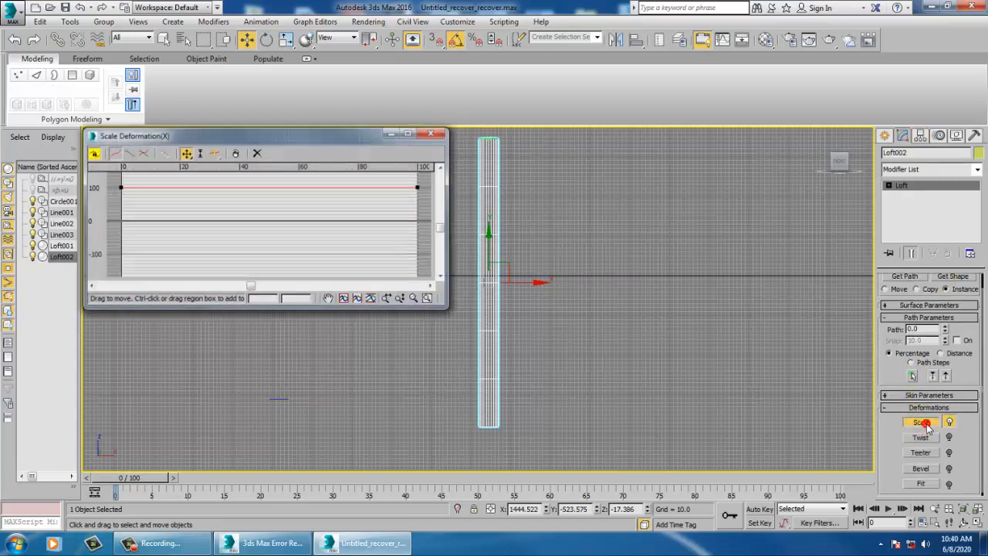
Insert two Bezier control points near the start of the scale curve and move the first one to about 9.5, 63.2
left_click_drag(215, 156, 216, 181)
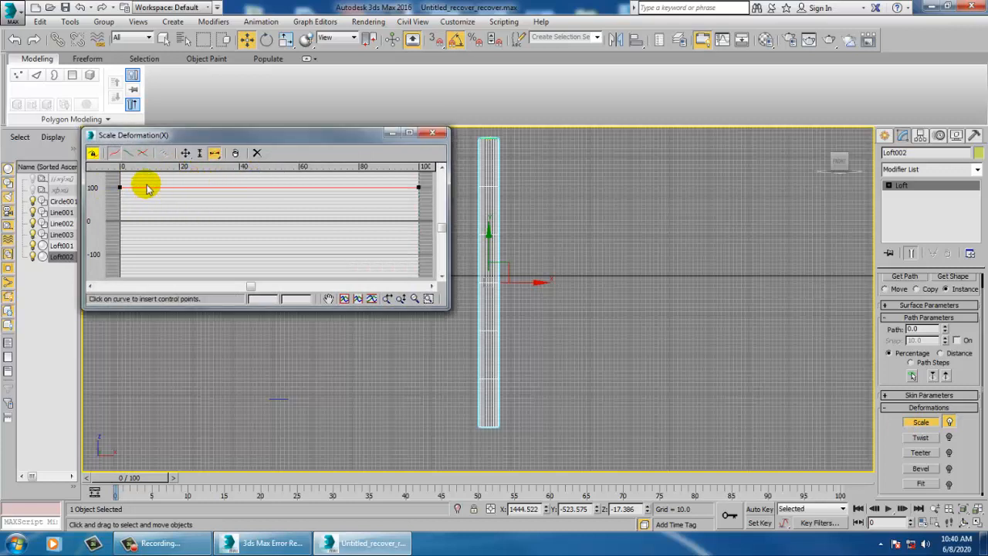
left_click(146, 188)
left_click(170, 187)
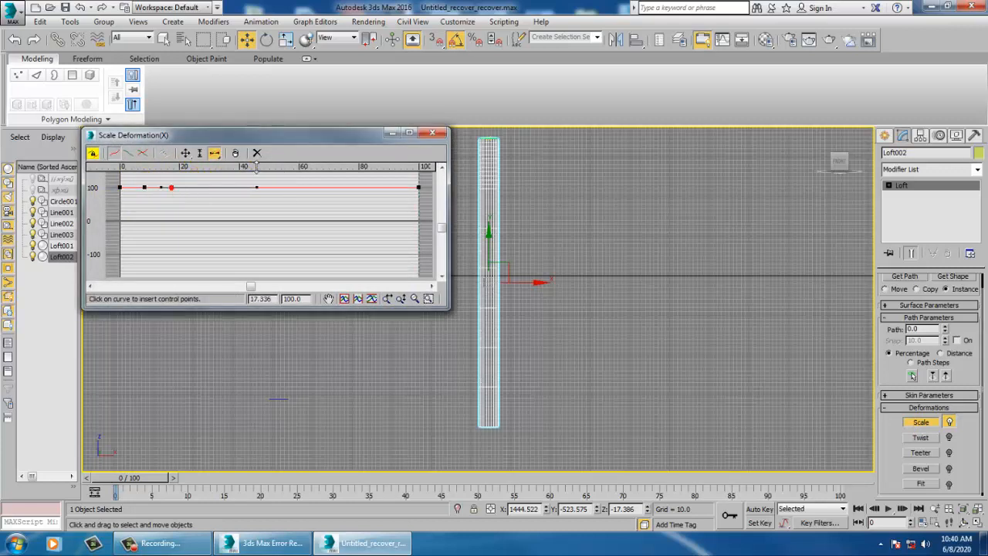
left_click(185, 152)
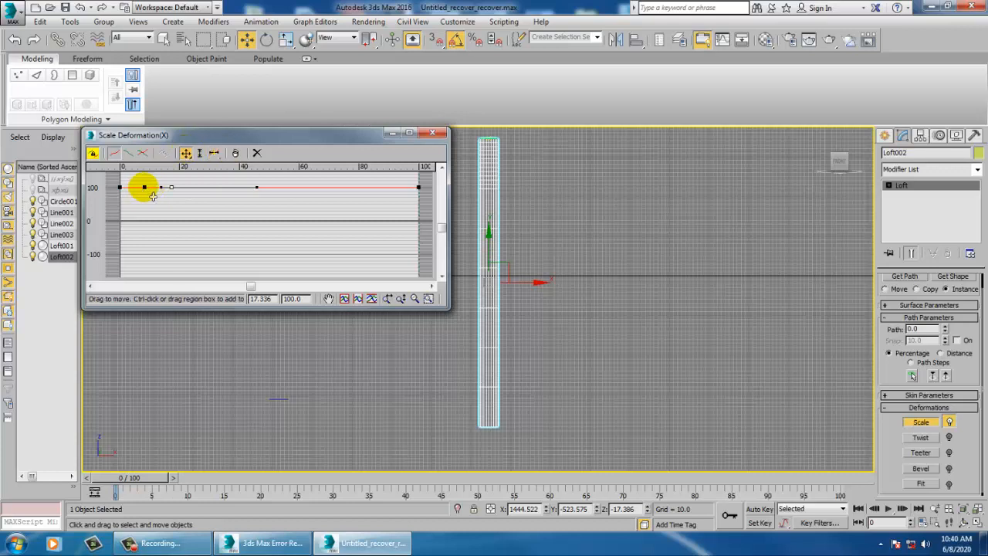
mouse_move(153, 196)
left_mouse_down()
mouse_move(154, 206)
mouse_move(147, 200)
left_mouse_up()
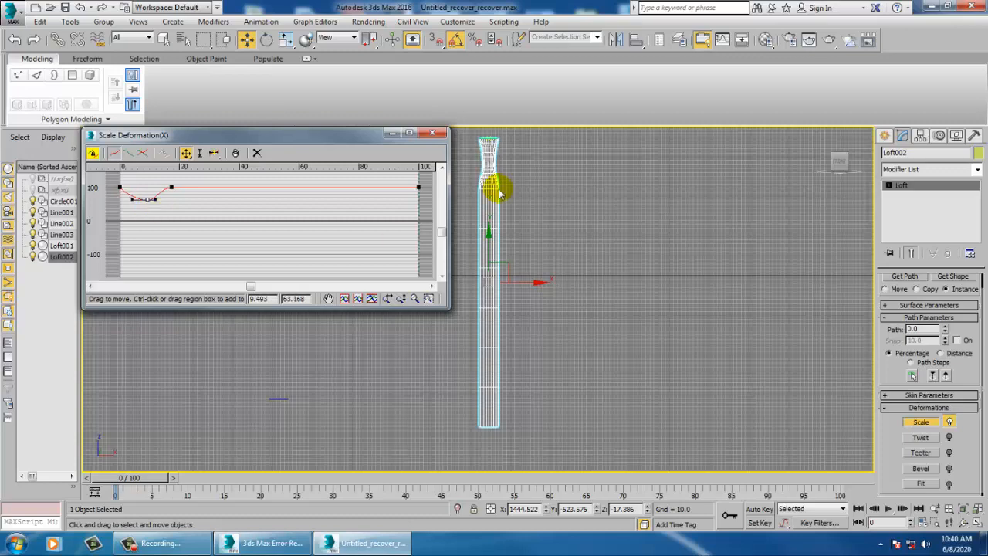
middle_click_drag(546, 193, 536, 224)
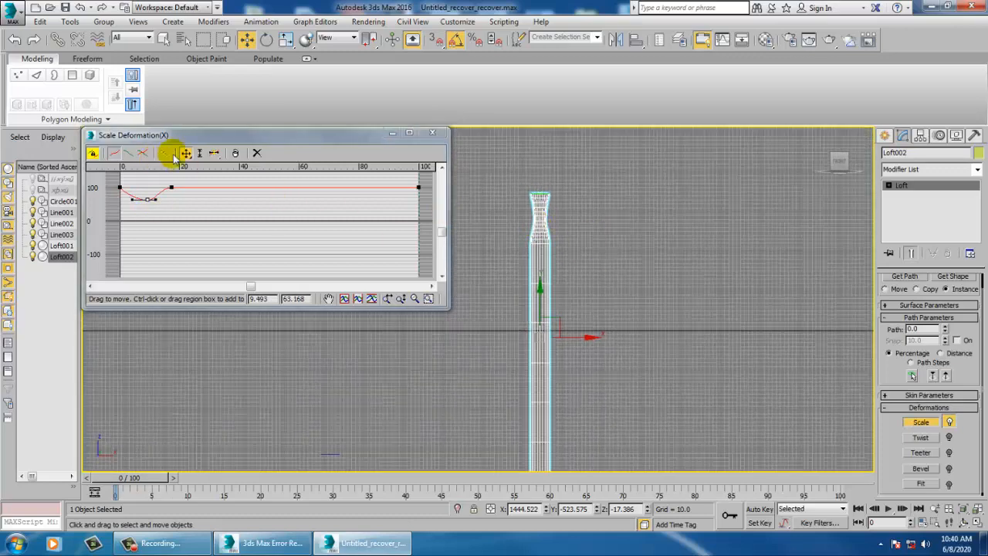
Insert two more Bezier points on the scale curve and place them at about 28.7, 114.7 and 37.1, 50.0
left_click(216, 153)
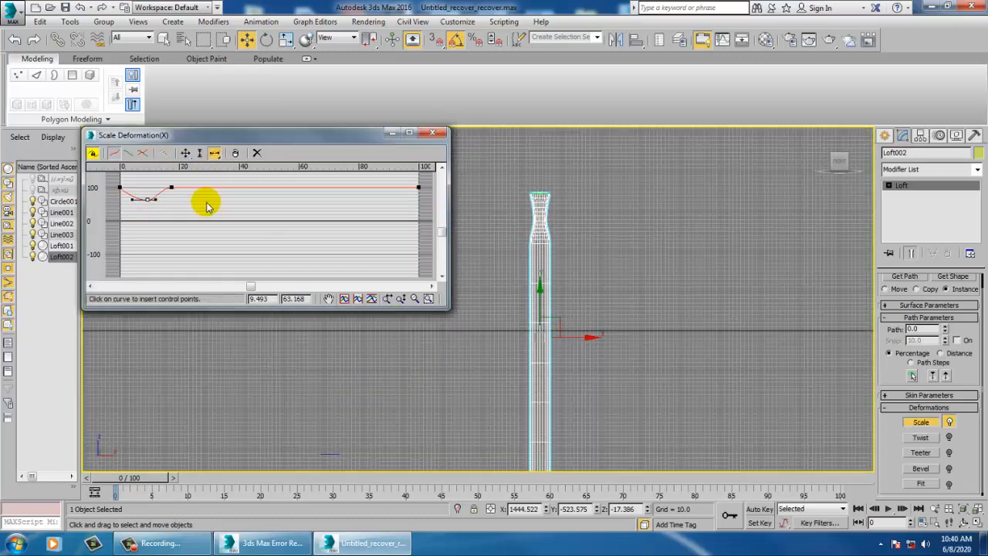
left_click(208, 187)
left_click(190, 157)
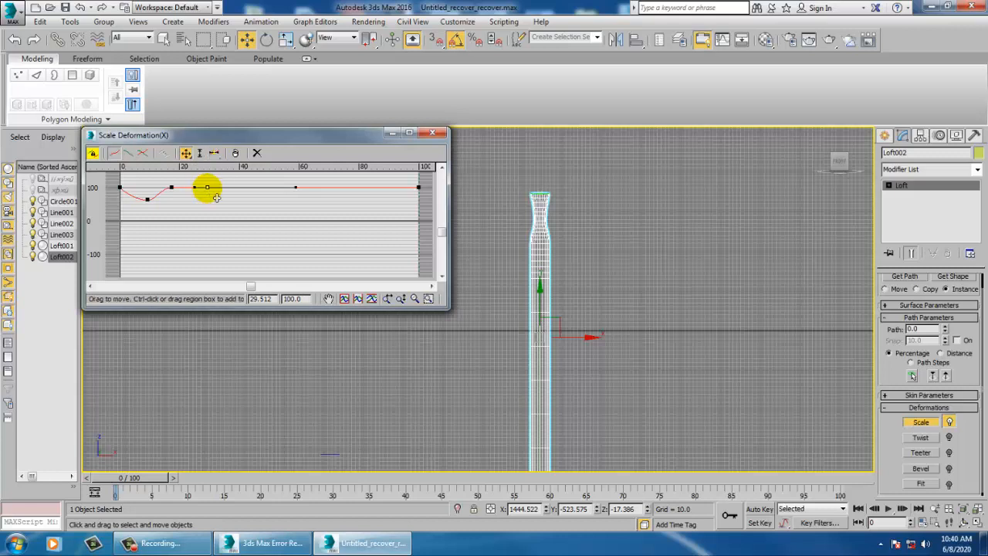
left_click_drag(207, 189, 204, 182)
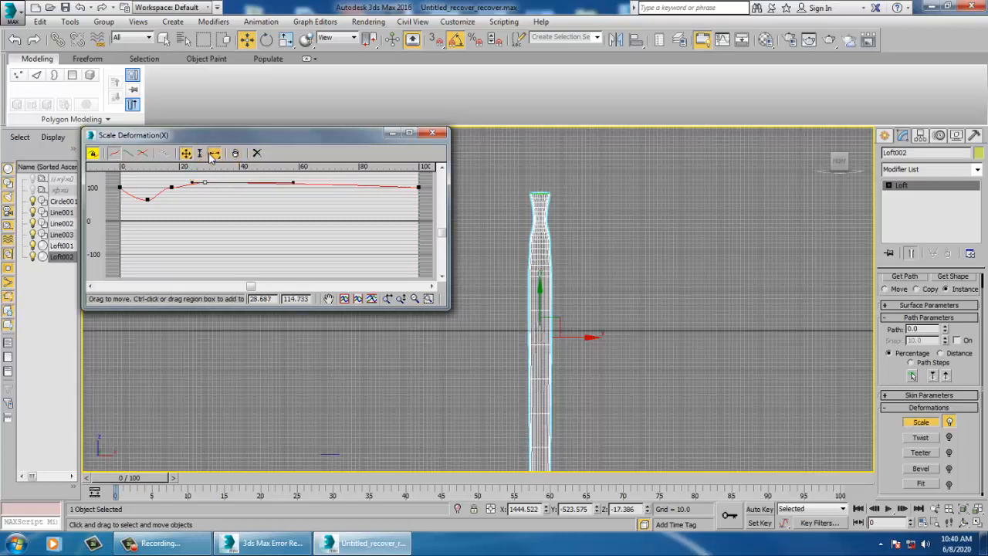
left_click(214, 153)
left_click(227, 183)
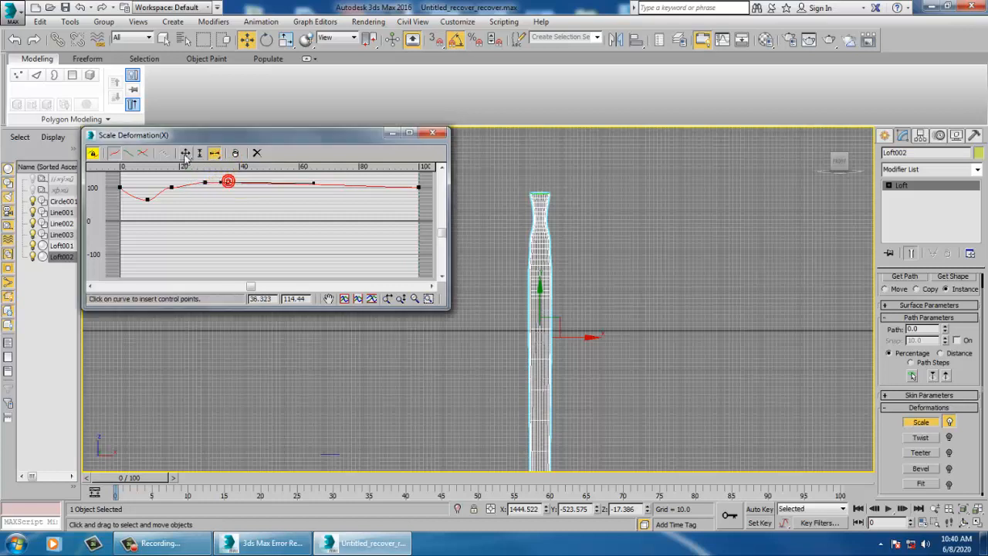
left_click(185, 153)
left_click_drag(236, 192, 239, 213)
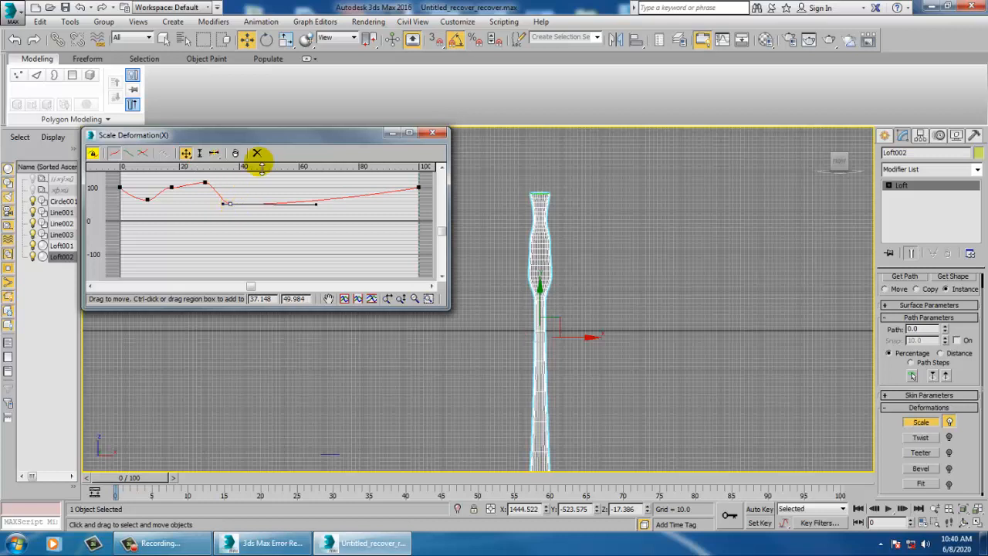
Add a Bezier crest at about 43.1, 113.1 and a dip at about 57.0, 43.4 to the scale curve
left_click_drag(214, 153, 216, 182)
left_click(269, 203)
left_click(186, 153)
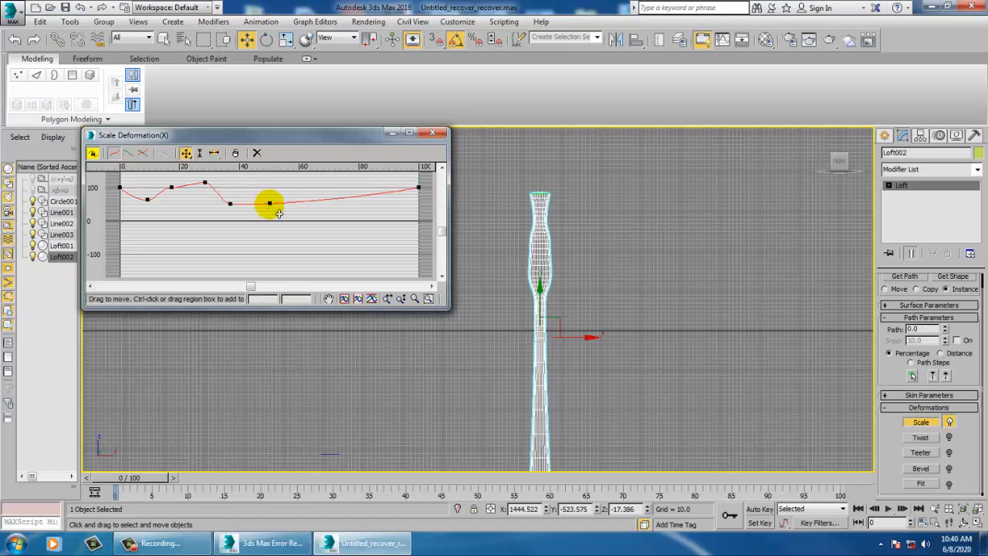
left_click_drag(279, 213, 271, 201)
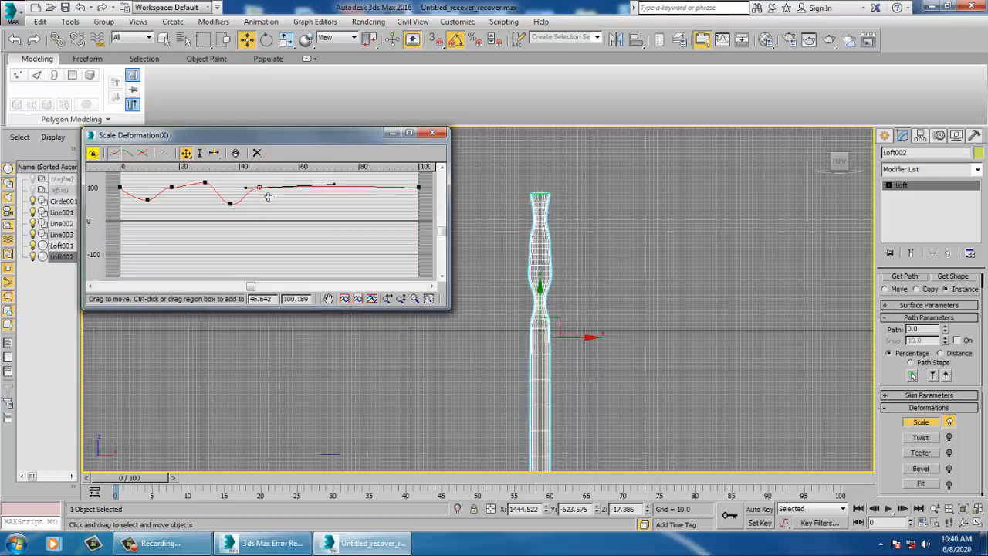
left_click_drag(267, 197, 256, 191)
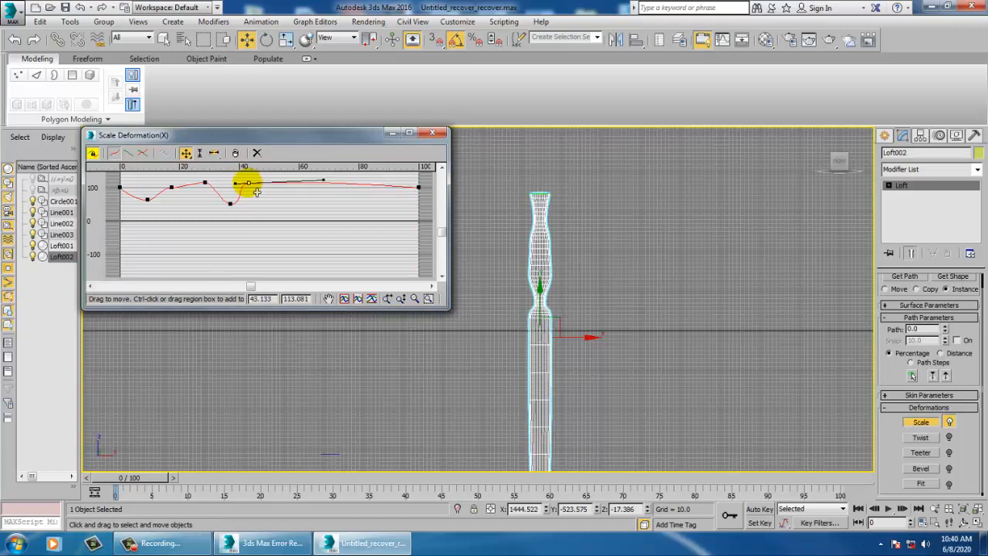
left_click(215, 153)
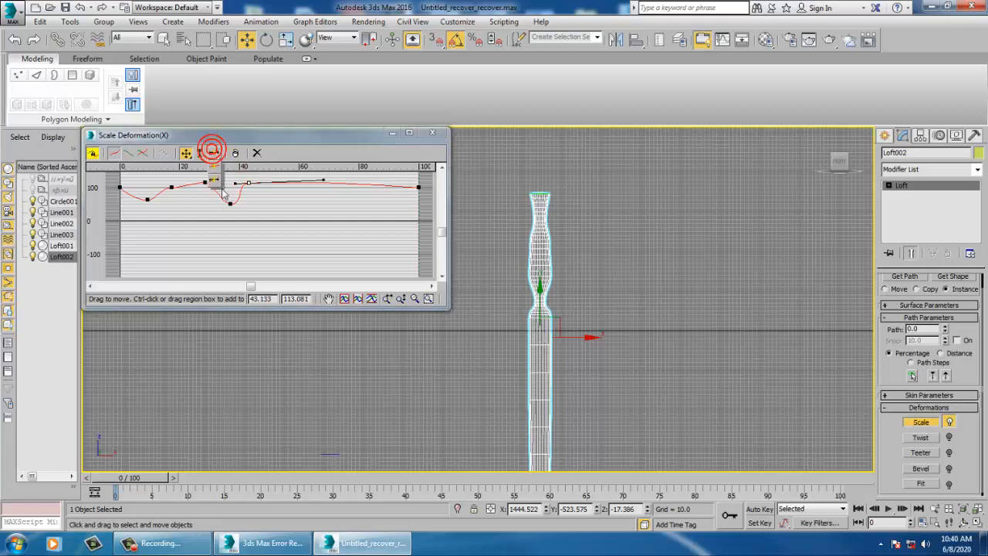
left_click(272, 183)
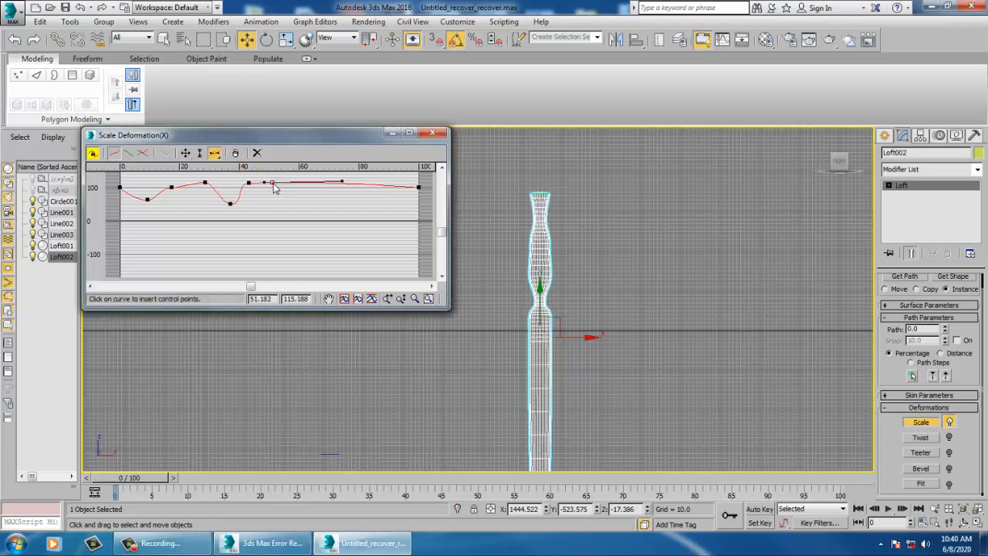
left_click(187, 154)
mouse_move(279, 190)
left_mouse_down()
mouse_move(283, 211)
mouse_move(288, 206)
left_mouse_up()
Continue the scale curve with Bezier points at about 65, 100 and 70.4, 46.8
left_click(213, 153)
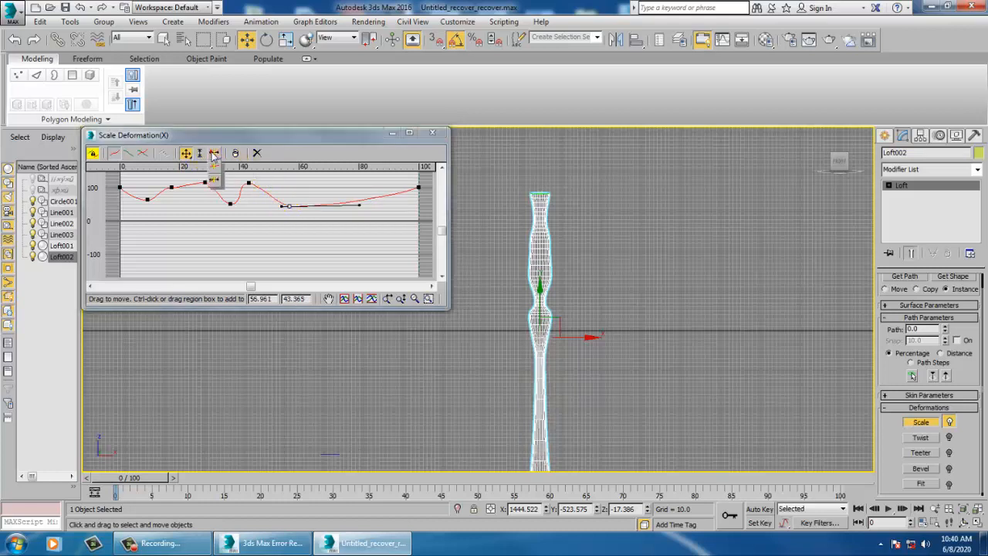
left_click(214, 180)
left_click(318, 206)
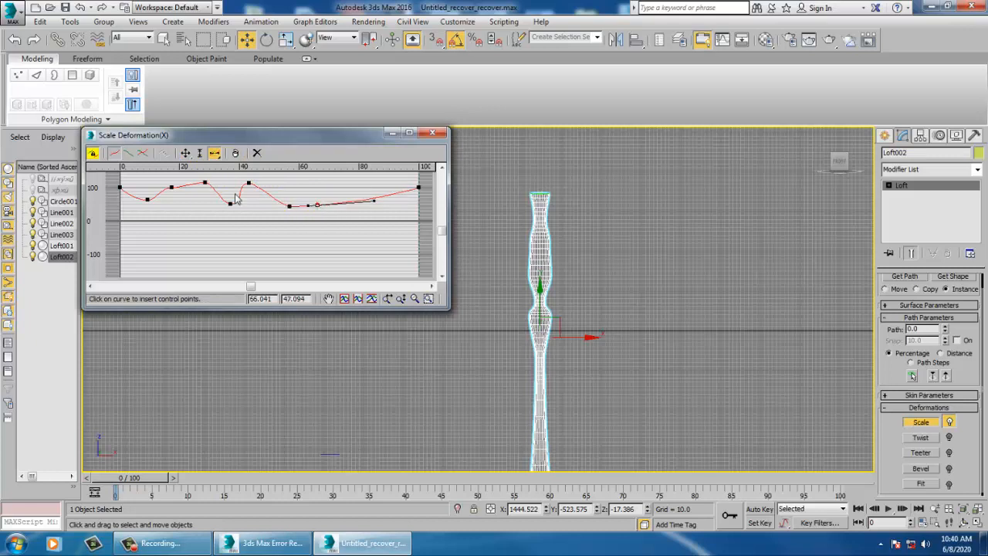
left_click(186, 153)
left_click(315, 206)
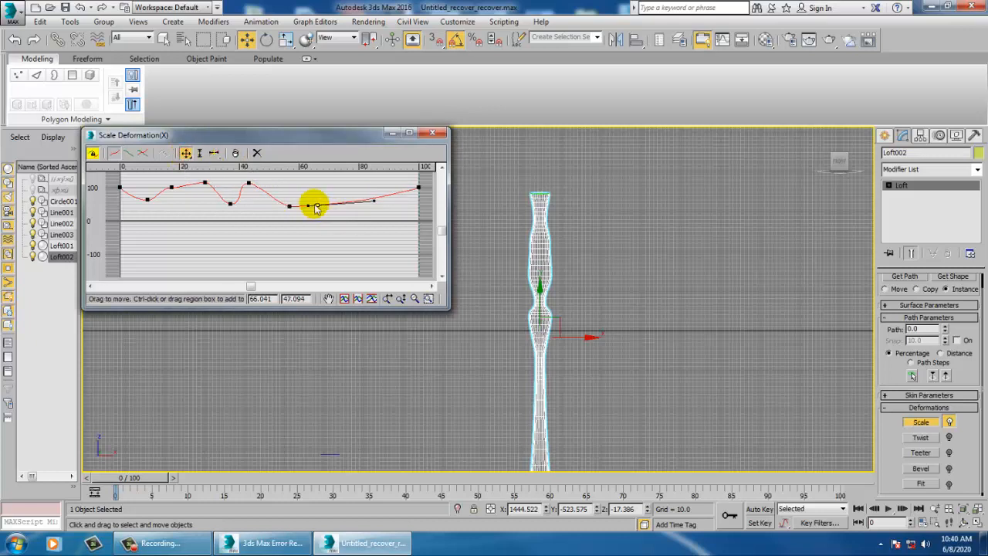
left_click_drag(324, 214, 321, 200)
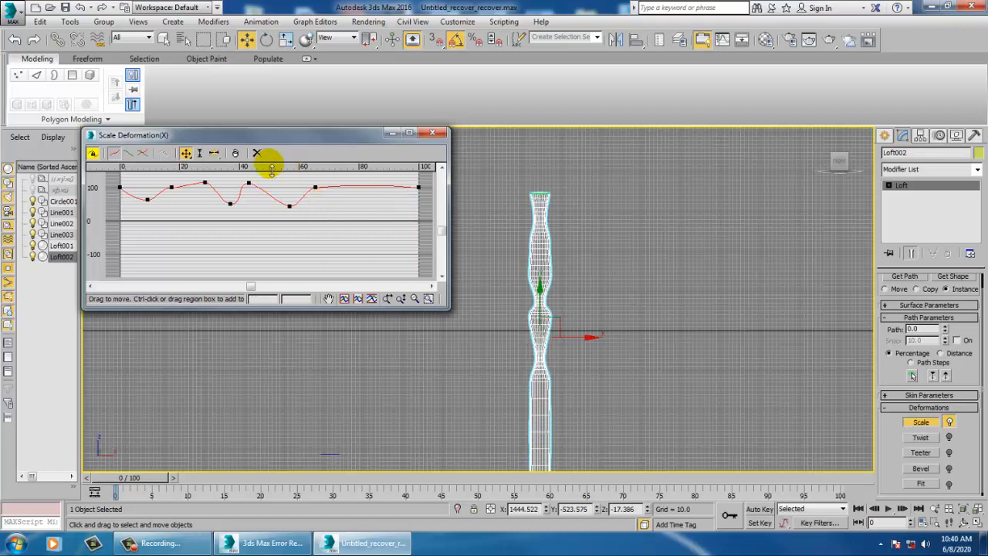
left_click(214, 153)
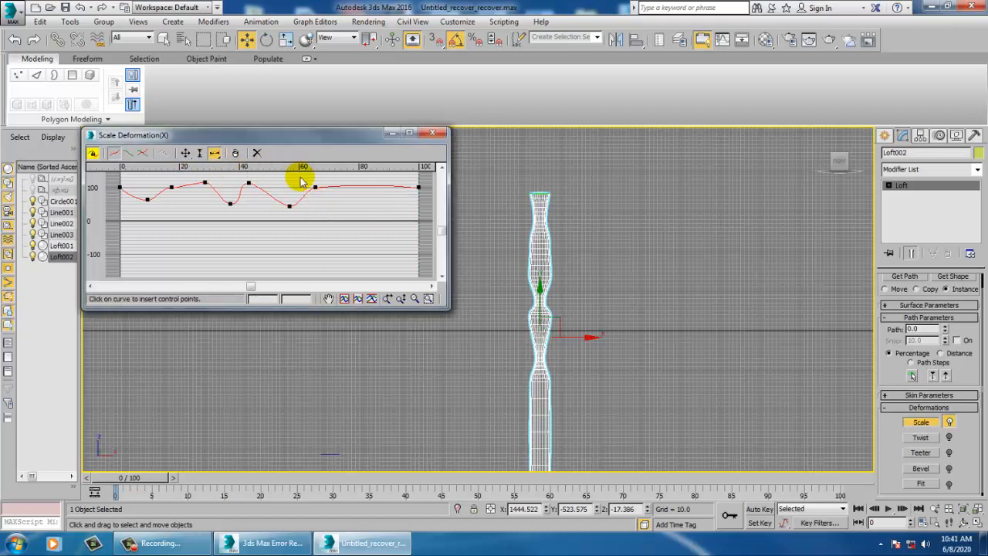
left_click(334, 188)
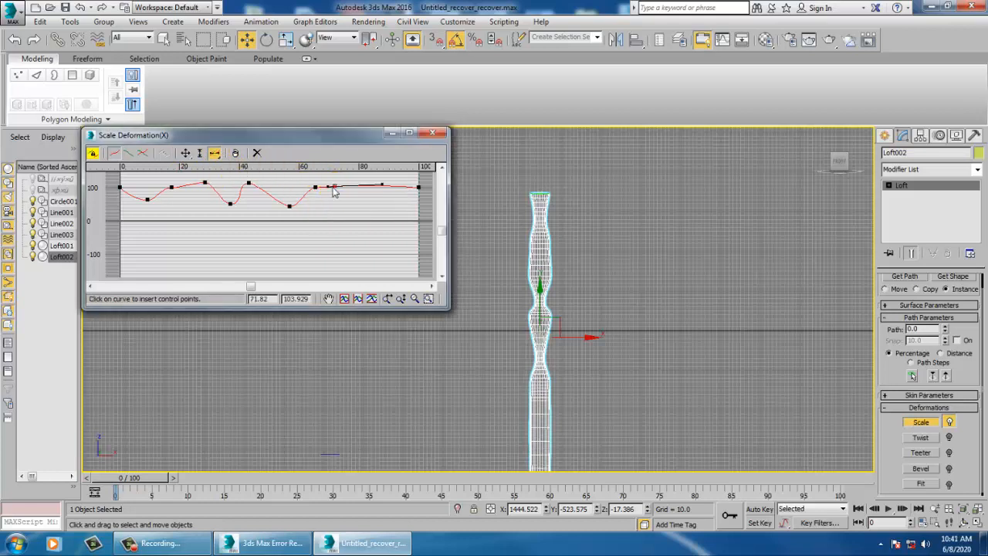
left_click(186, 153)
left_click_drag(334, 189, 339, 209)
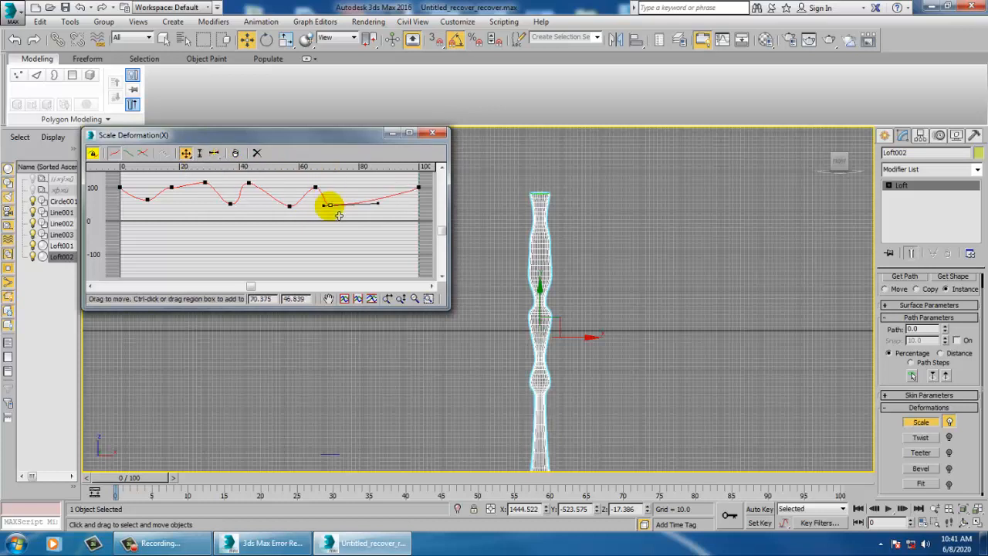
Finish the wavy scale curve with Bezier points at about 78.0, 102.1 and 84.8, 25.3
left_click(216, 153)
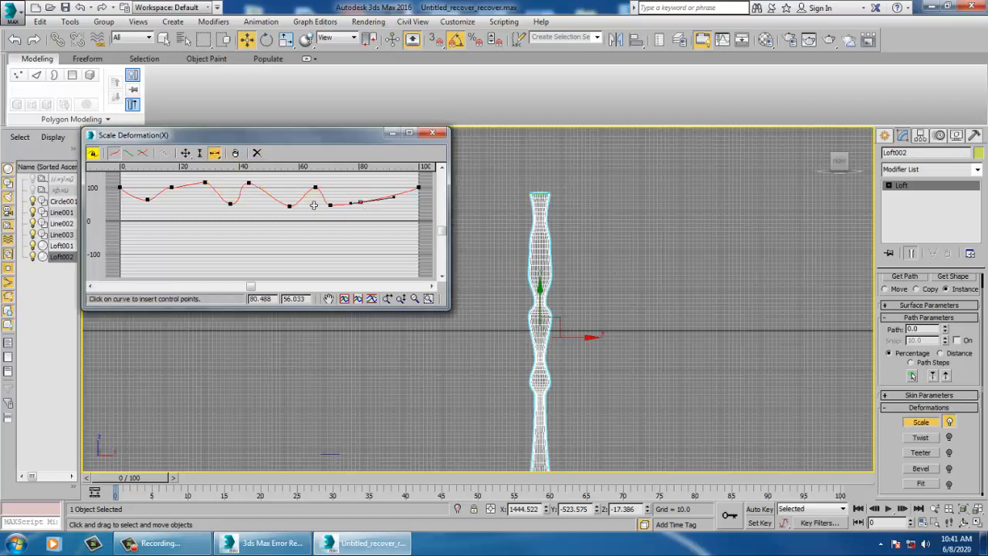
left_click(189, 153)
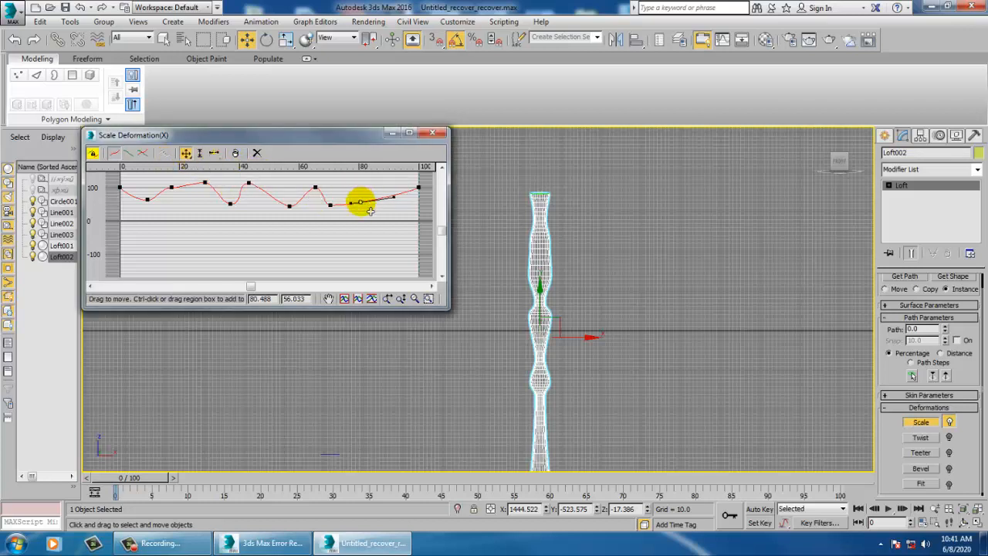
left_click_drag(370, 210, 363, 195)
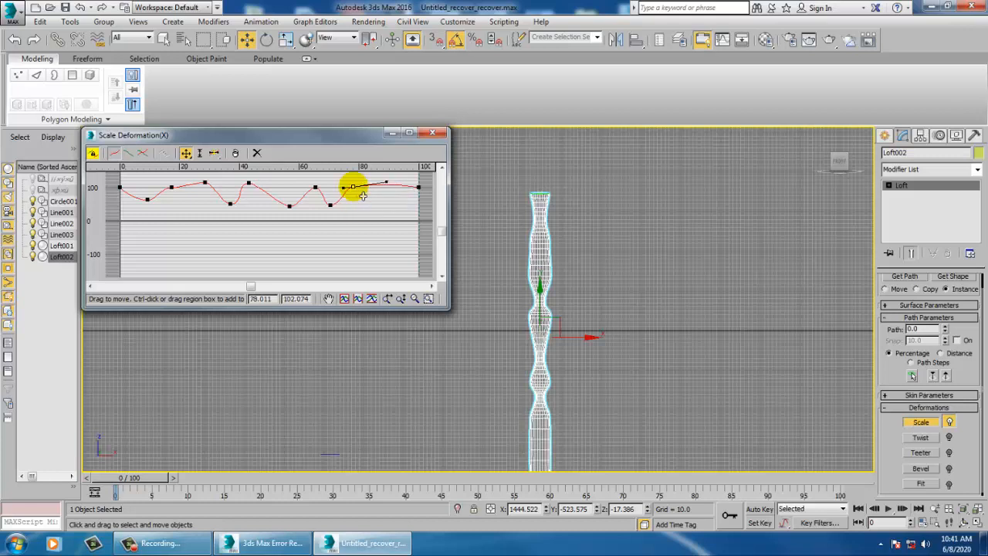
left_click(214, 153)
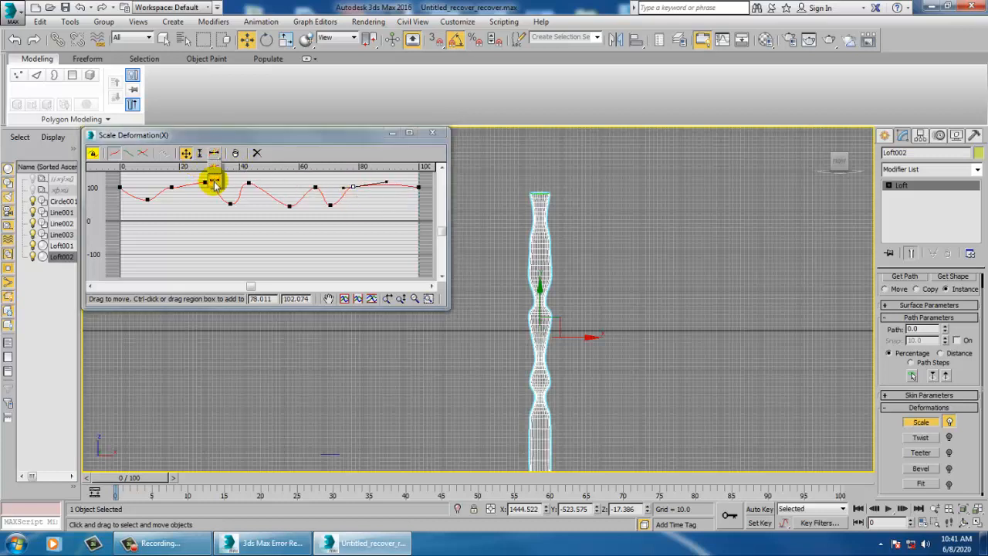
left_click(374, 187)
left_click(186, 152)
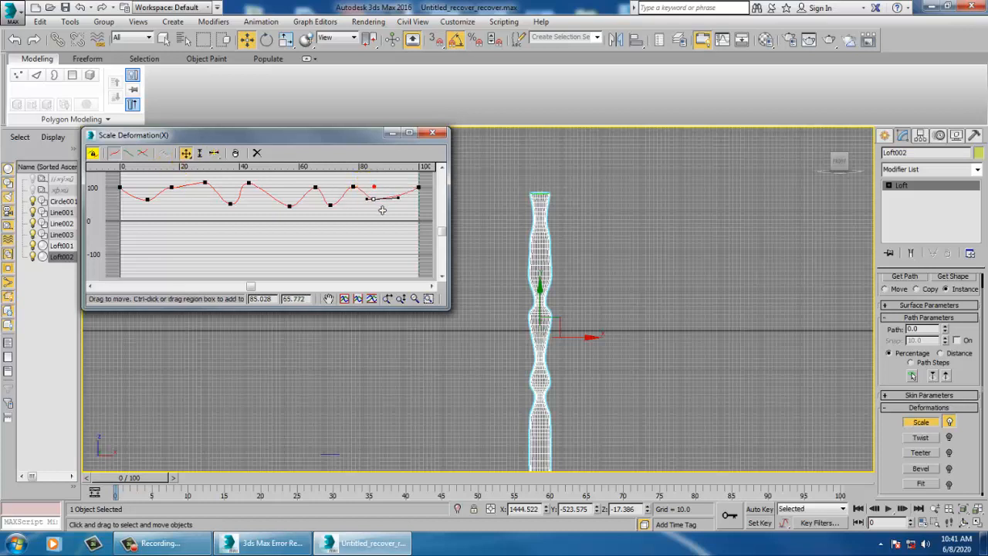
left_click_drag(371, 200, 372, 213)
Compare the loft in a maximised Perspective view with its Scale deformation disabled and enabled, leaving it enabled
middle_click_drag(605, 314, 645, 293)
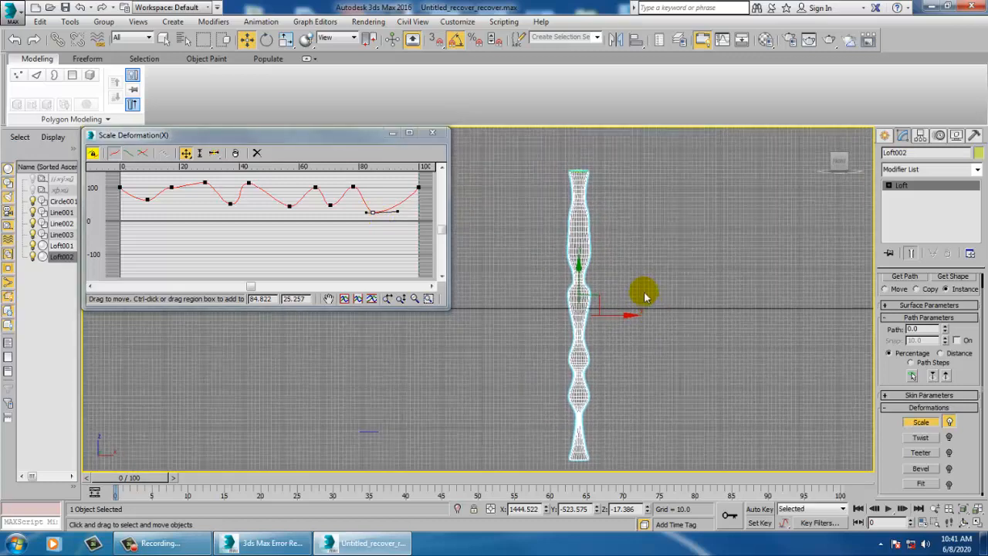
key("alt+w")
middle_click(738, 375)
scroll(662, 349, "up", 4)
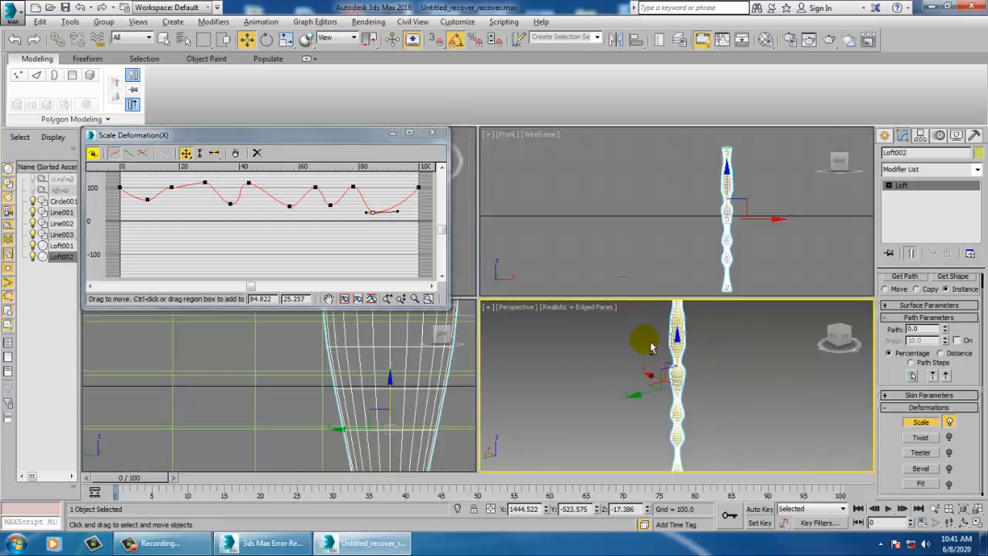
key("alt+w")
middle_click_drag(609, 268, 645, 307, "alt")
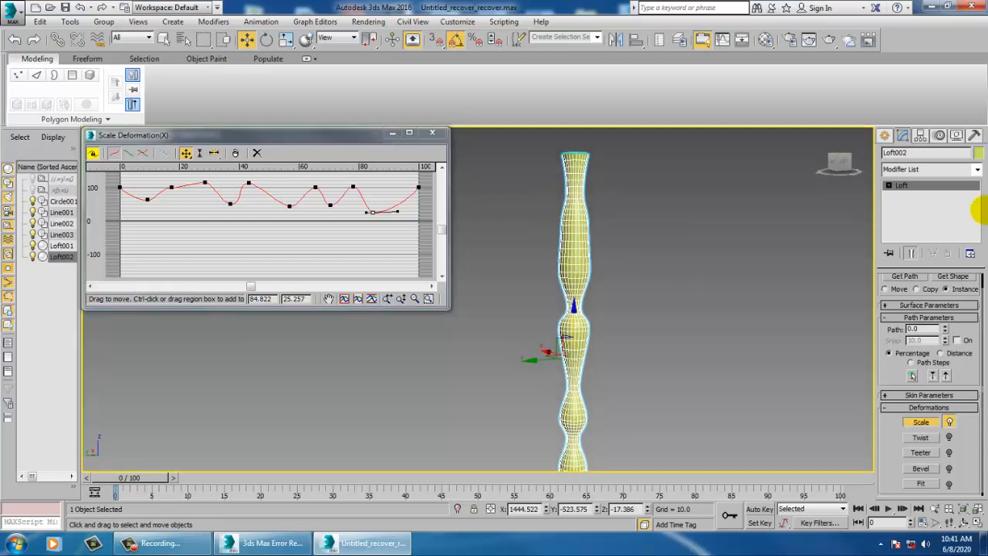
left_click(949, 422)
left_click(950, 422)
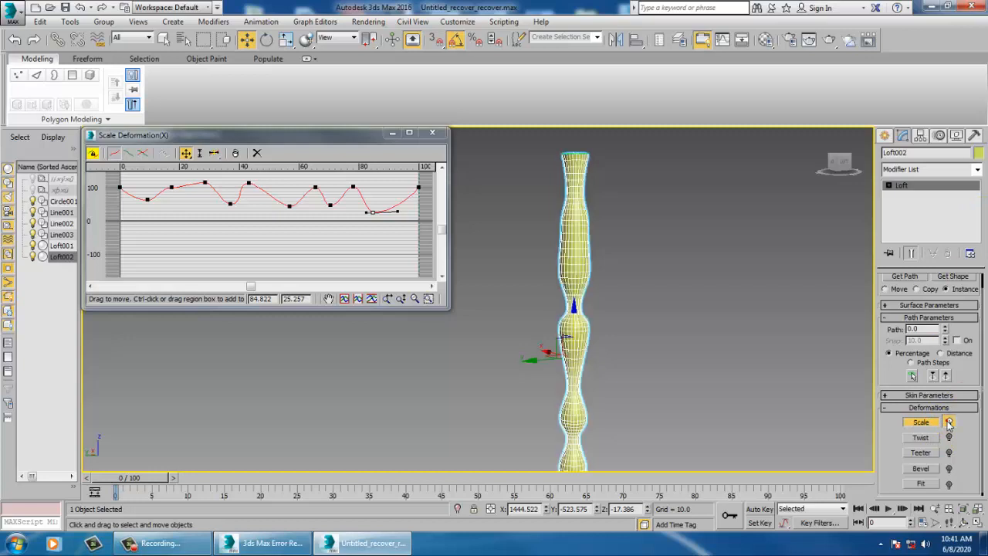
left_click(950, 422)
left_click(950, 422)
left_click(949, 422)
left_click(949, 423)
left_click(949, 422)
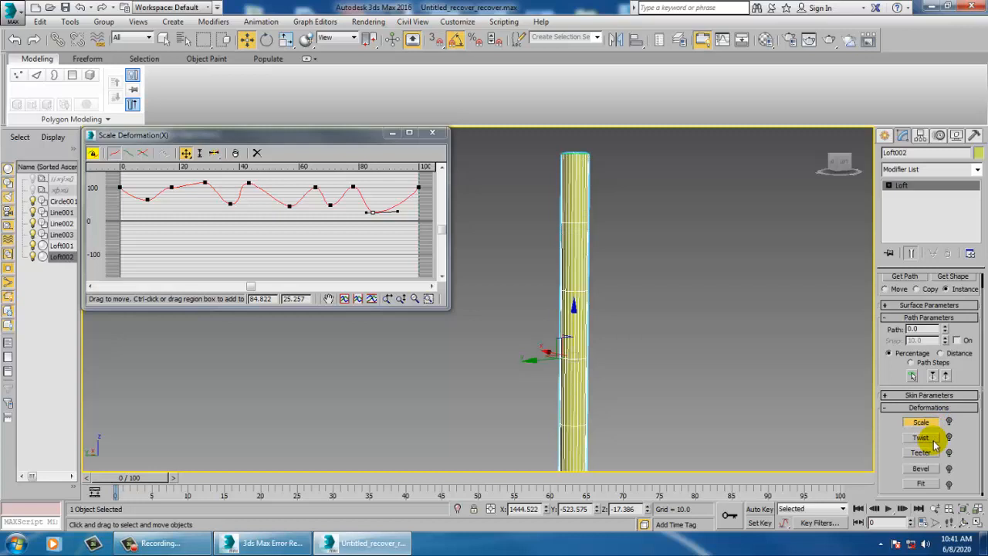
left_click(949, 421)
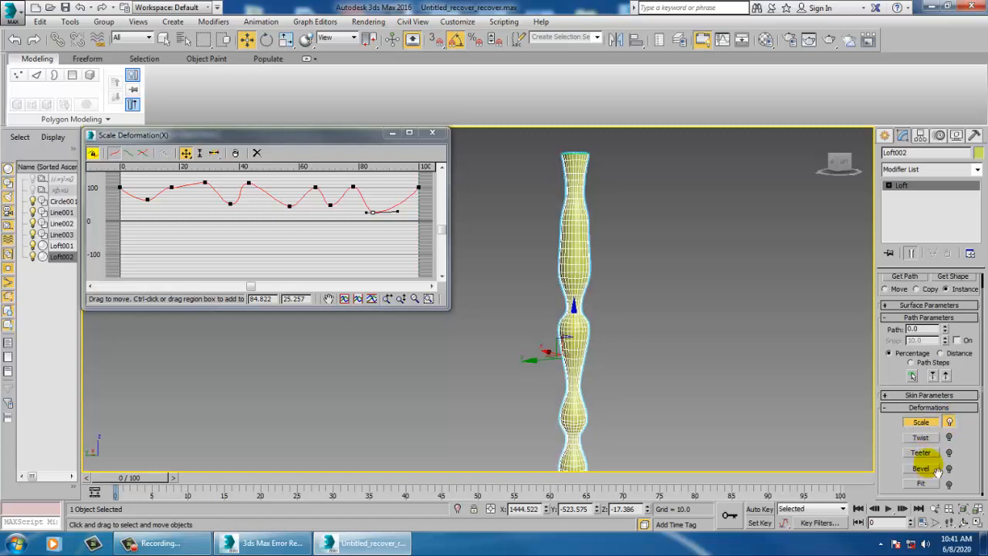
Open the loft's Bevel deformation, insert a Bezier control point near 28.3 and move it to about 29.7, 5.5
left_click(930, 470)
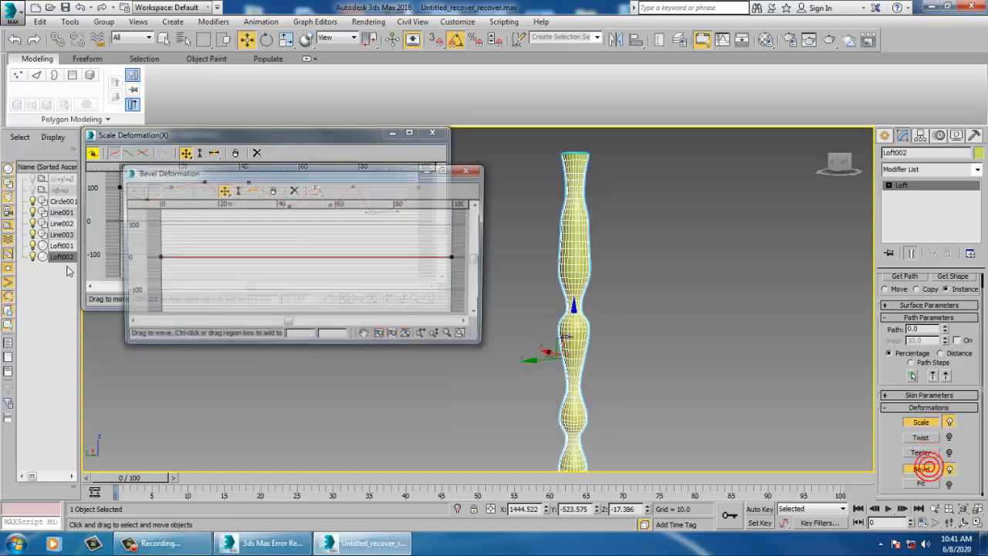
left_click(253, 191)
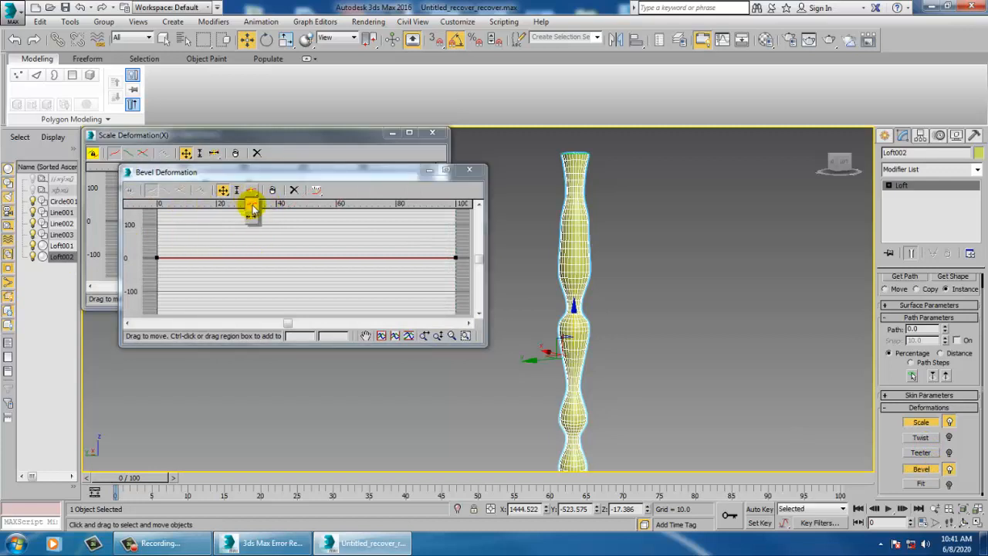
left_click(242, 258)
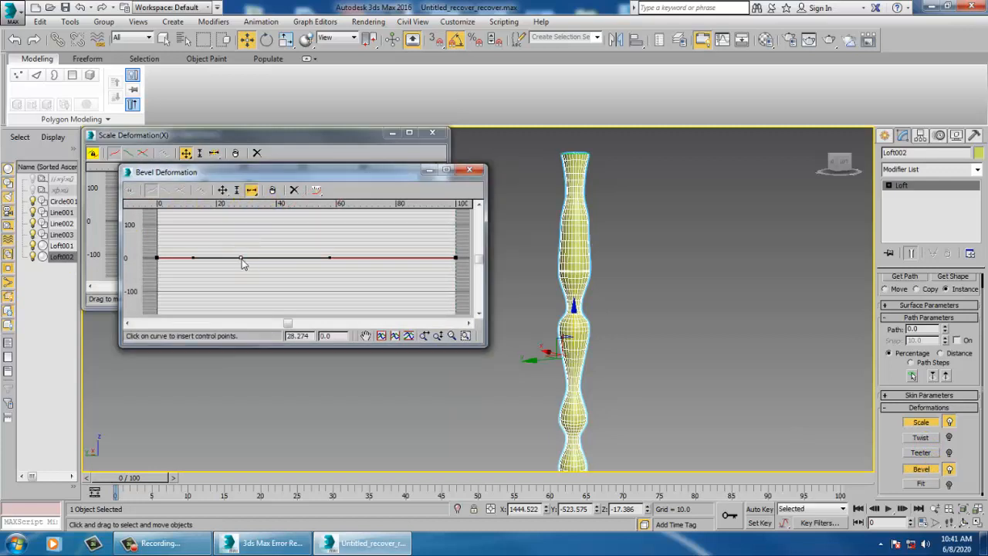
left_click(223, 190)
left_click_drag(242, 258, 254, 272)
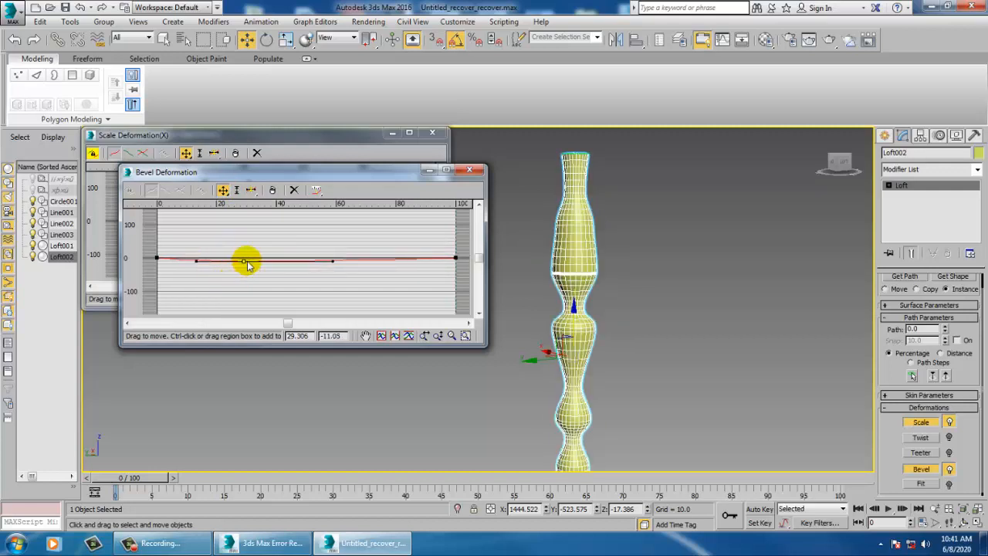
left_click_drag(252, 269, 255, 265)
Insert a second Bezier point near the end of the bevel curve at about 94.1, 0.75 and inspect the loft's lower end
left_click(251, 190)
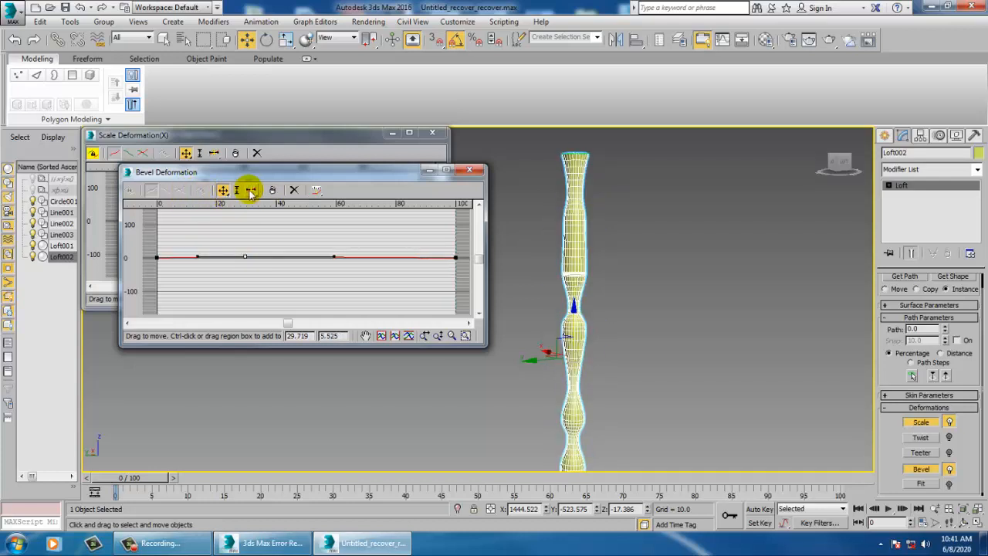
left_click(444, 261)
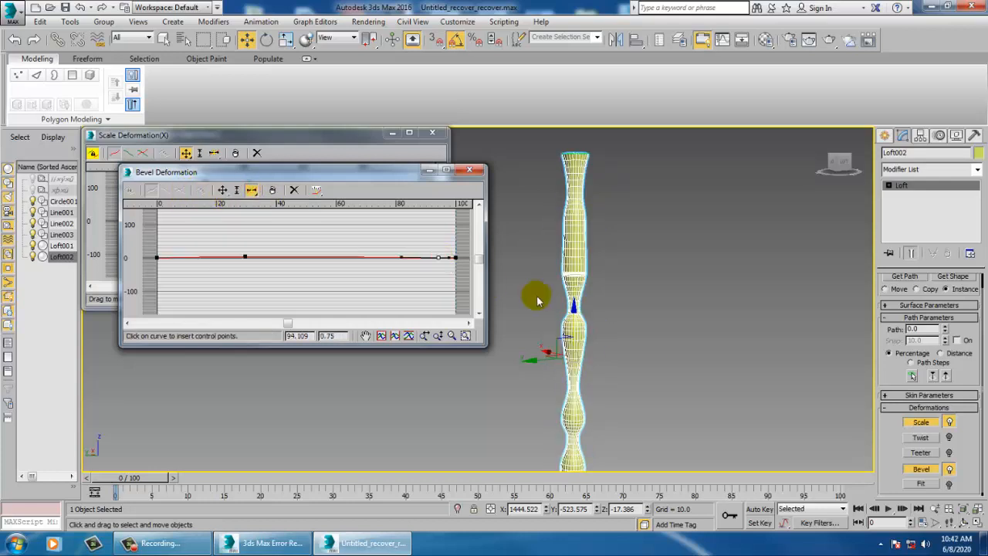
middle_click_drag(709, 286, 706, 219)
mouse_move(648, 324)
middle_mouse_down()
mouse_move(657, 271)
mouse_move(647, 257)
middle_mouse_up()
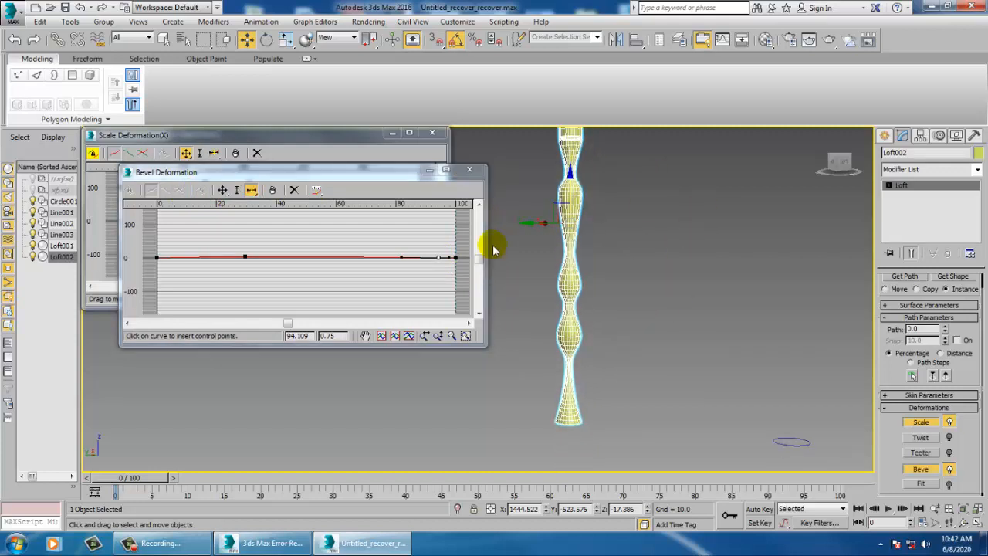
Move the bevel curve's second Bezier point to about 94.9, -25.0 and close the deformation windows after checking the loft
left_click(223, 190)
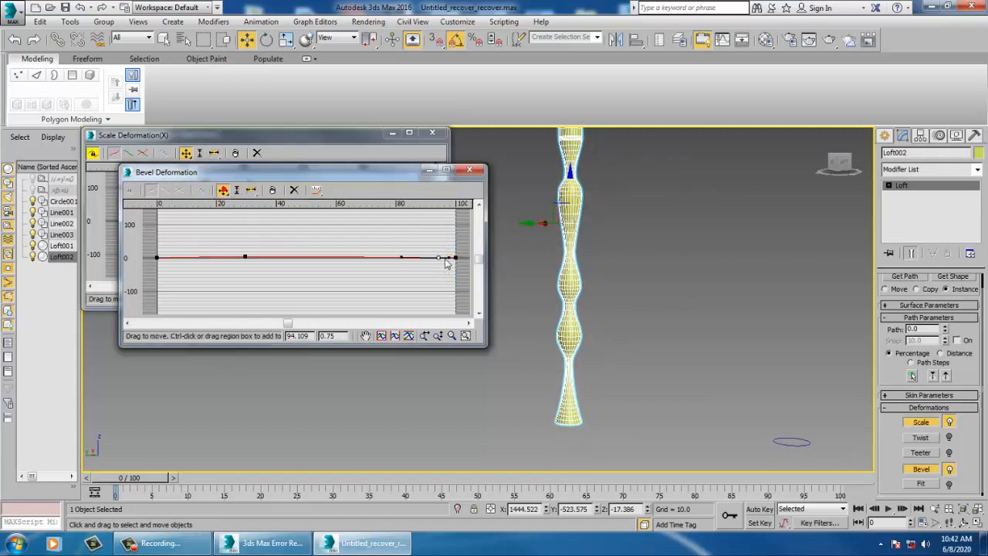
left_click_drag(437, 257, 440, 262)
middle_click_drag(677, 330, 702, 430)
middle_click_drag(649, 297, 711, 327, "alt")
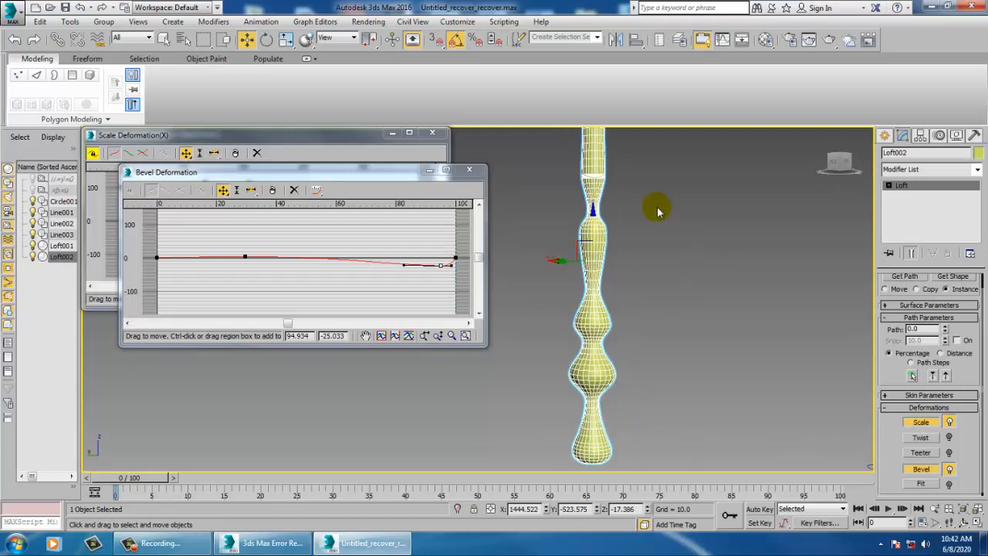
middle_click_drag(659, 208, 638, 269)
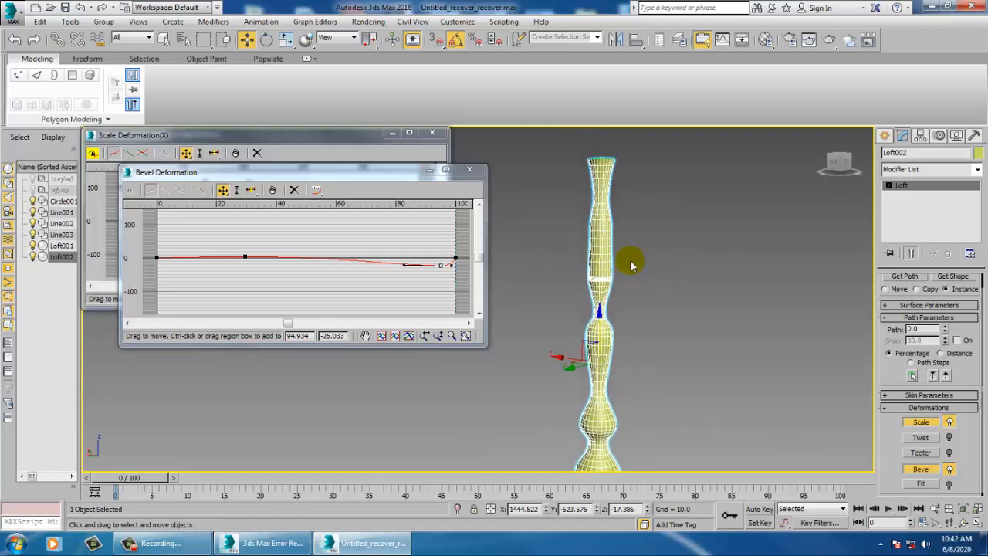
middle_click_drag(716, 285, 725, 288, "alt")
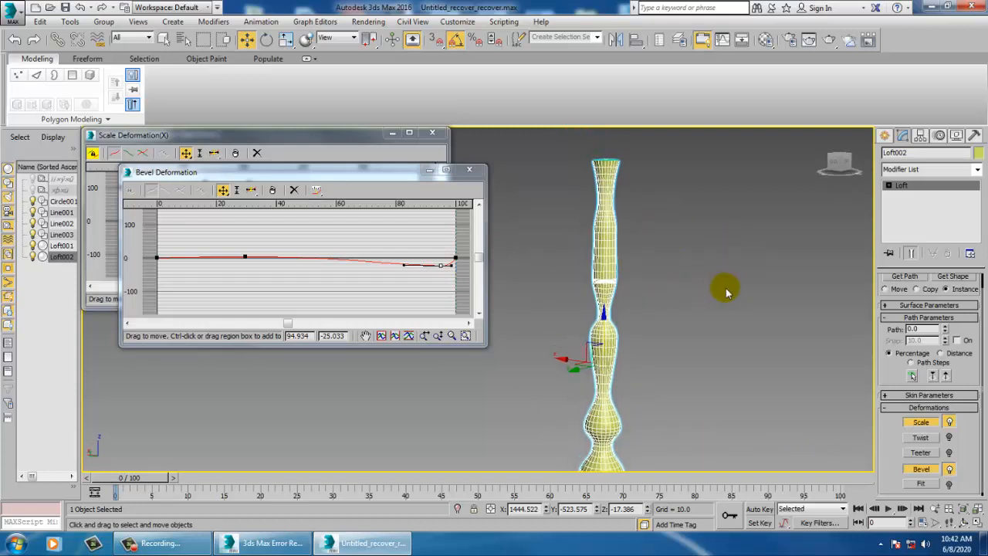
middle_click_drag(676, 247, 664, 217)
left_click(885, 136)
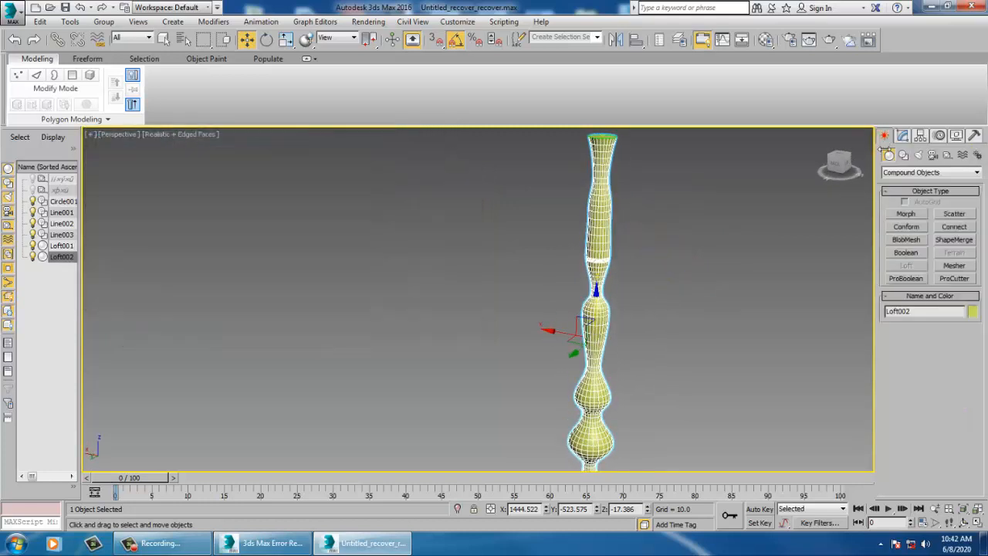
Examine the S-shaped loft up close and display the modify settings of its T-shaped profile line
middle_click_drag(839, 223, 738, 199)
scroll(708, 285, "down", 5)
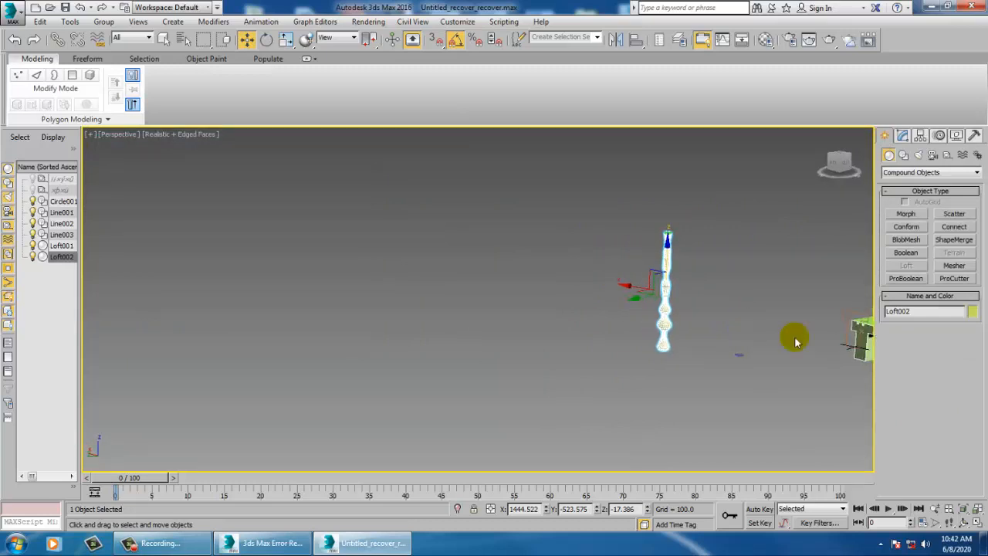
middle_click_drag(790, 335, 691, 325)
scroll(689, 324, "up", 8)
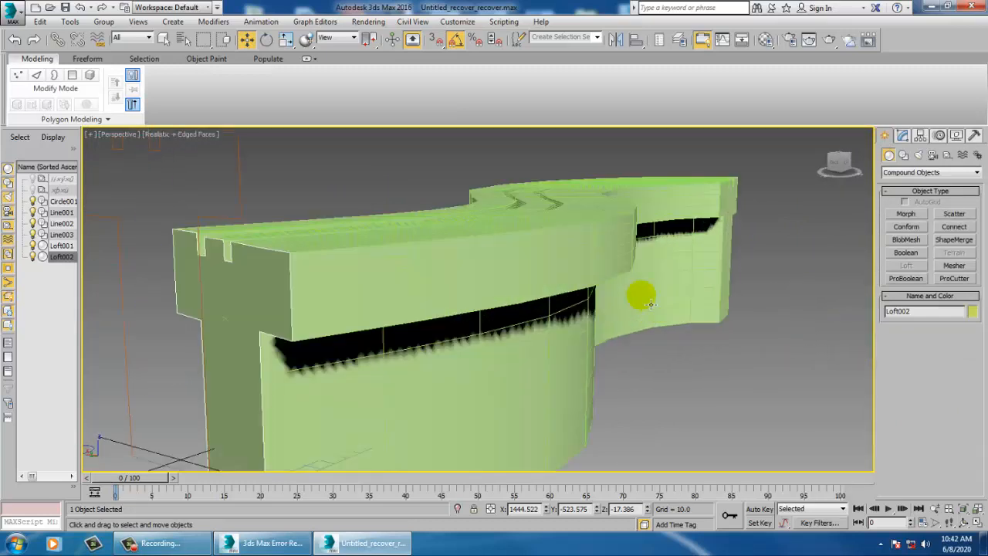
left_click(432, 273)
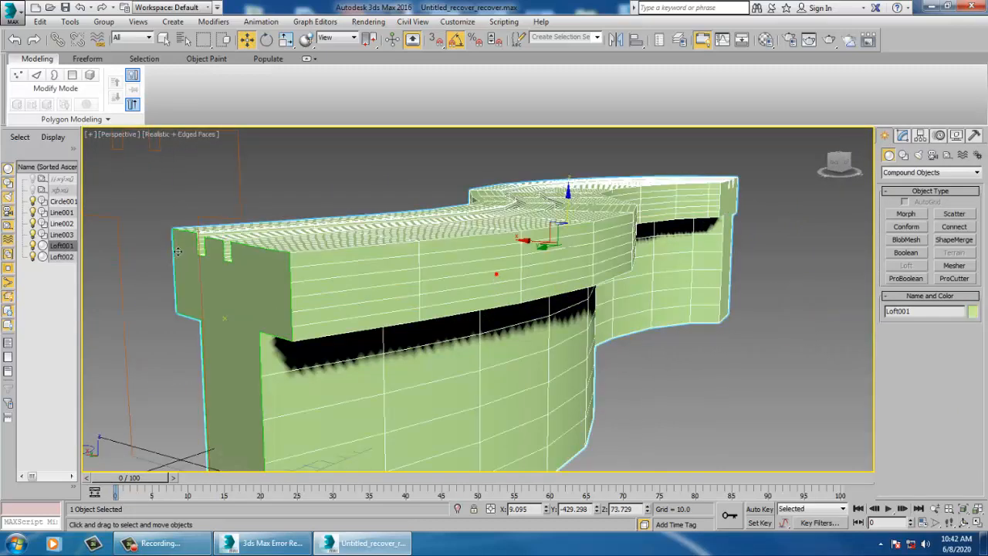
left_click(121, 221)
middle_click_drag(219, 234, 424, 347)
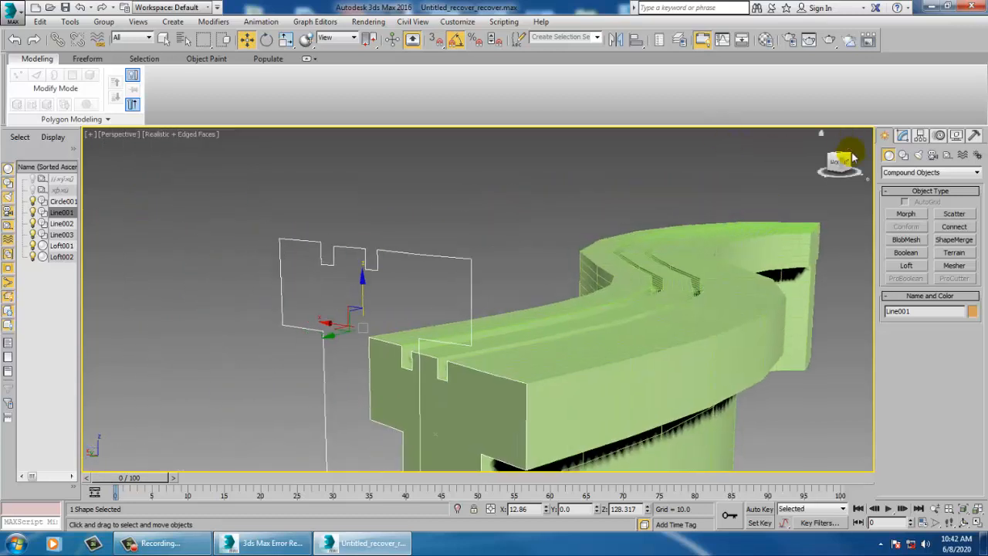
left_click(902, 136)
Select the S-shaped path line inside the loft using wireframe display, and enter its Vertex level in shaded display
key("F3")
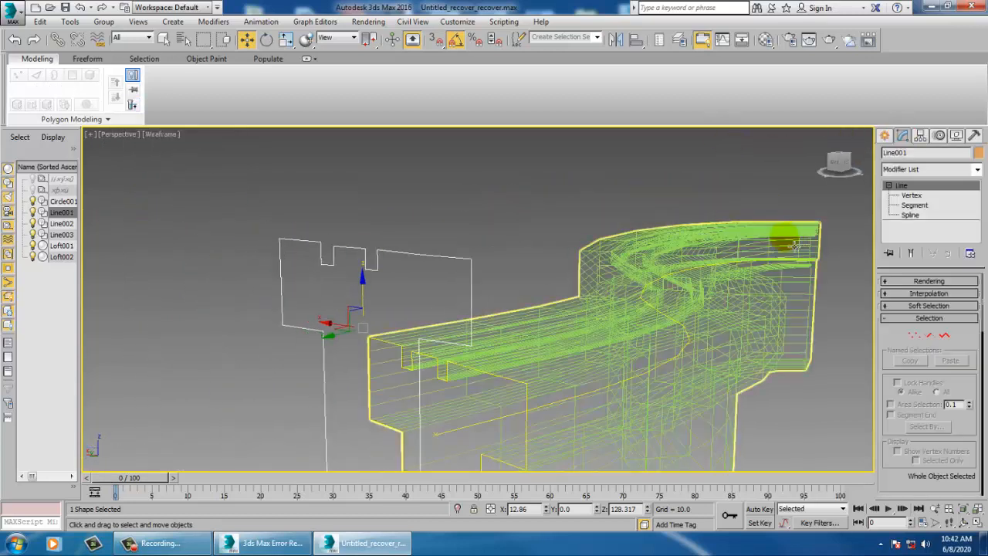
left_click(479, 432)
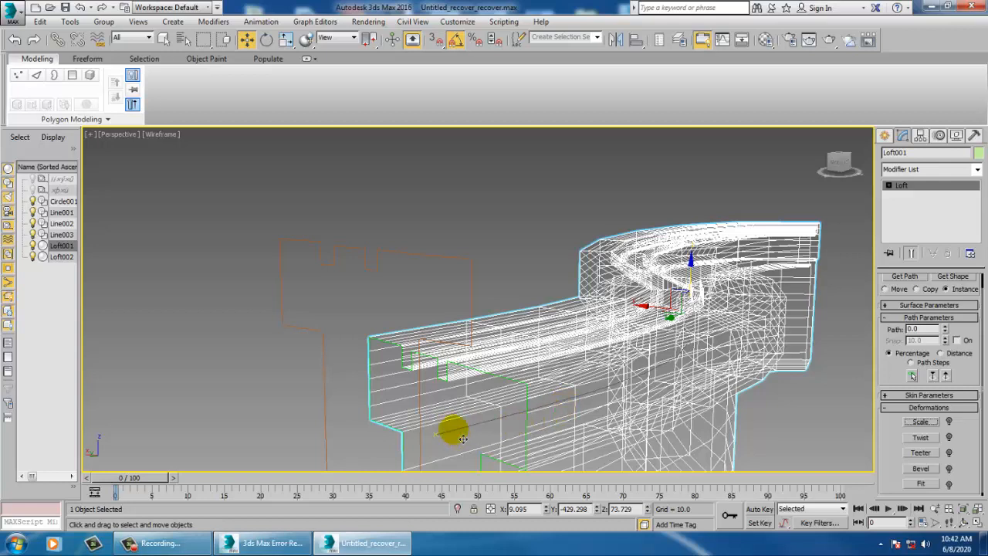
left_click(453, 430)
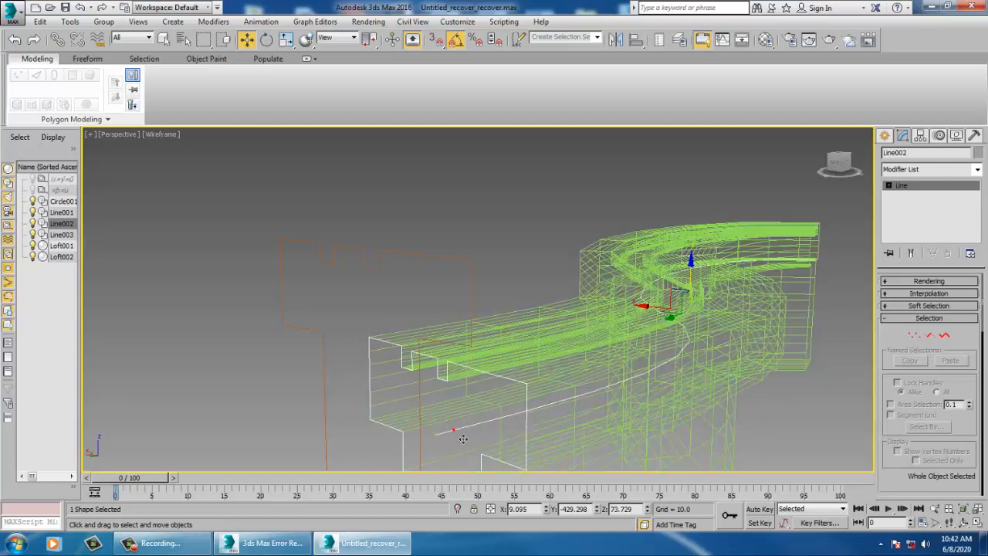
left_click(888, 186)
left_click(906, 195)
key("F3")
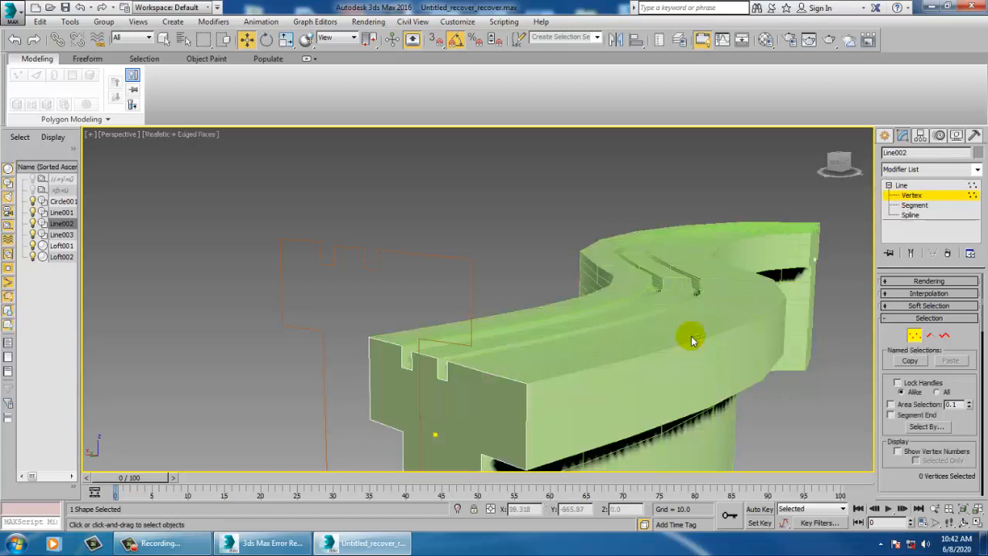
Move the path's middle vertex along X to about 47.0 to reshape the loft's bend, and leave vertex editing
left_click_drag(579, 261, 724, 327)
middle_click_drag(723, 327, 730, 355, "alt")
scroll(676, 351, "down", 5)
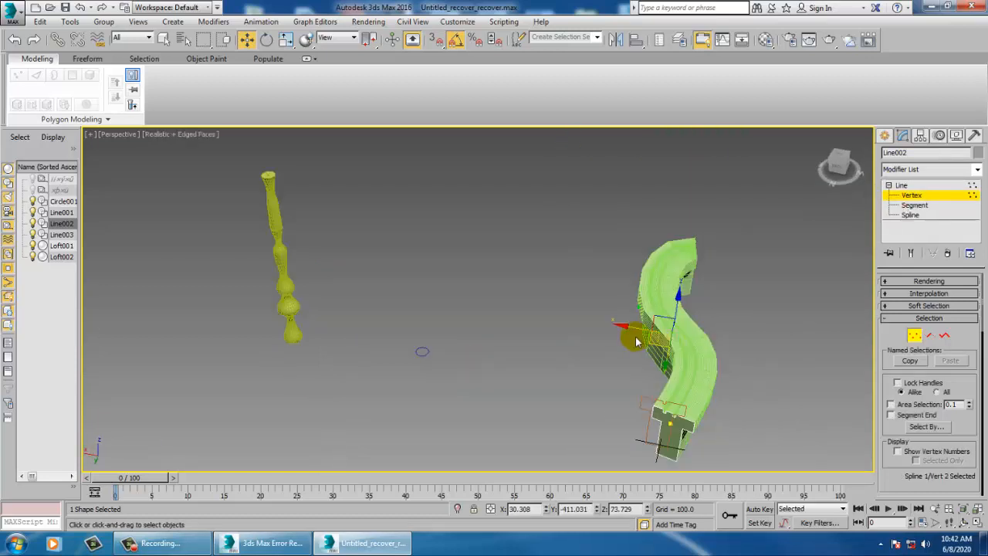
left_click_drag(651, 334, 810, 408)
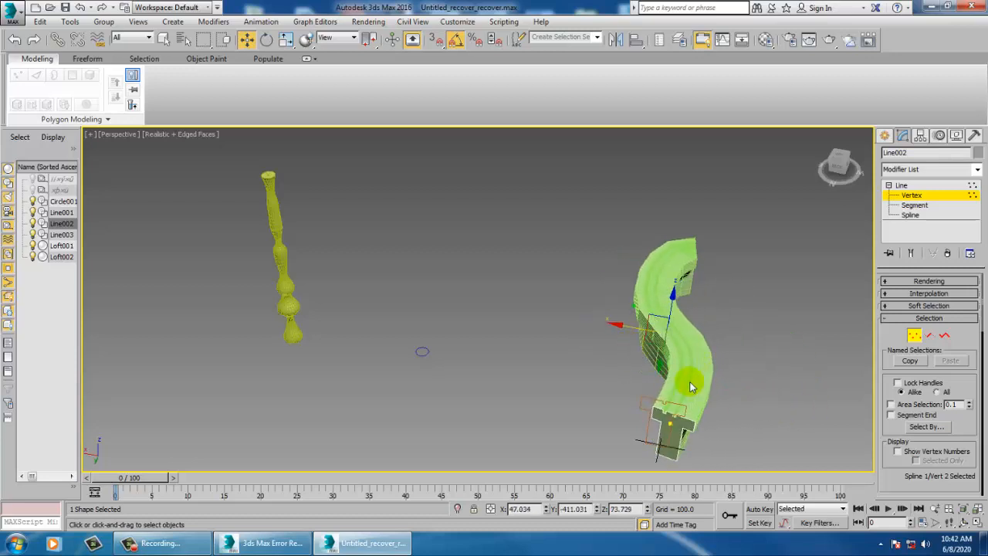
key("F3")
key("F3")
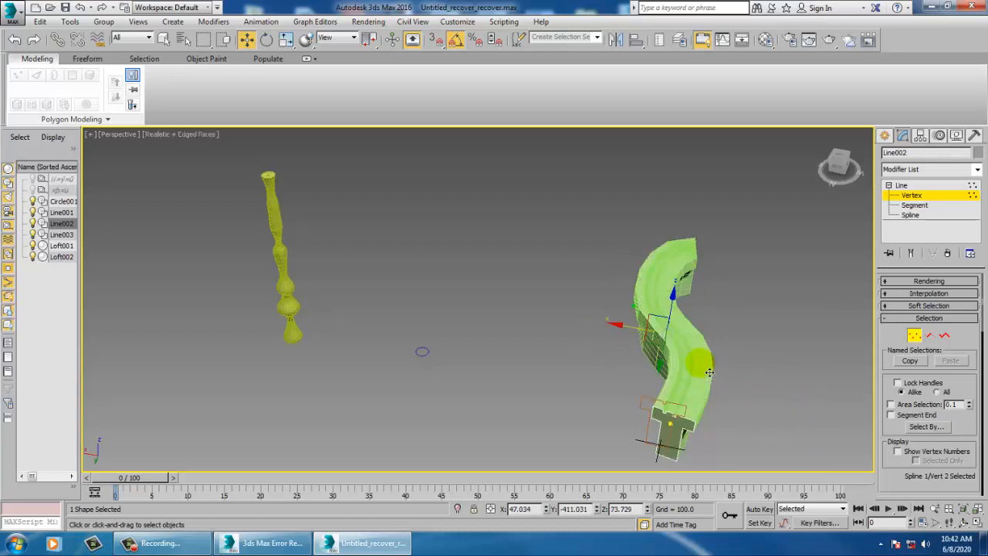
left_click_drag(710, 373, 732, 353)
middle_click_drag(761, 397, 735, 342, "alt")
left_click(900, 184)
Raise the top vertices of the T-shaped profile slightly along Z at Vertex level
middle_click_drag(786, 309, 804, 328, "alt")
scroll(695, 324, "up", 8)
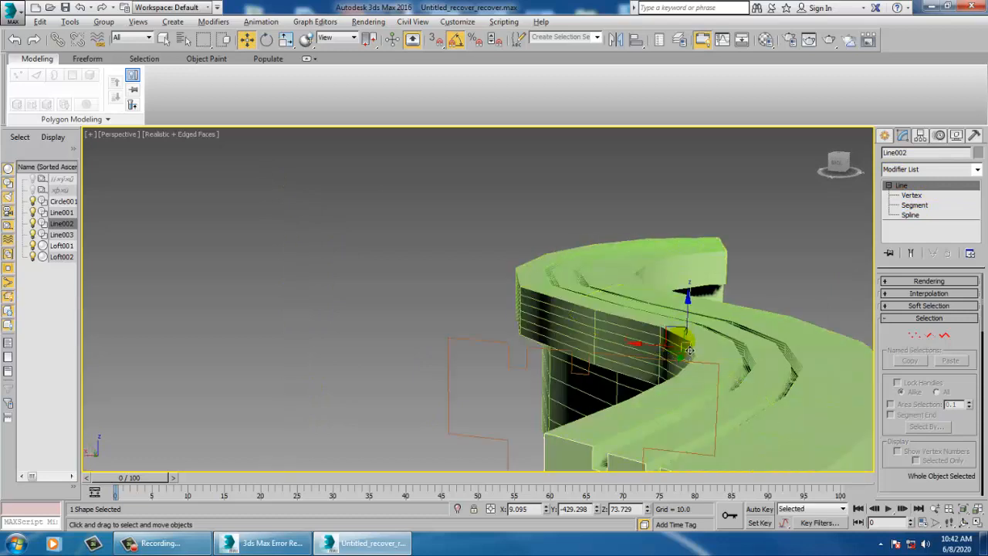
left_click(399, 220)
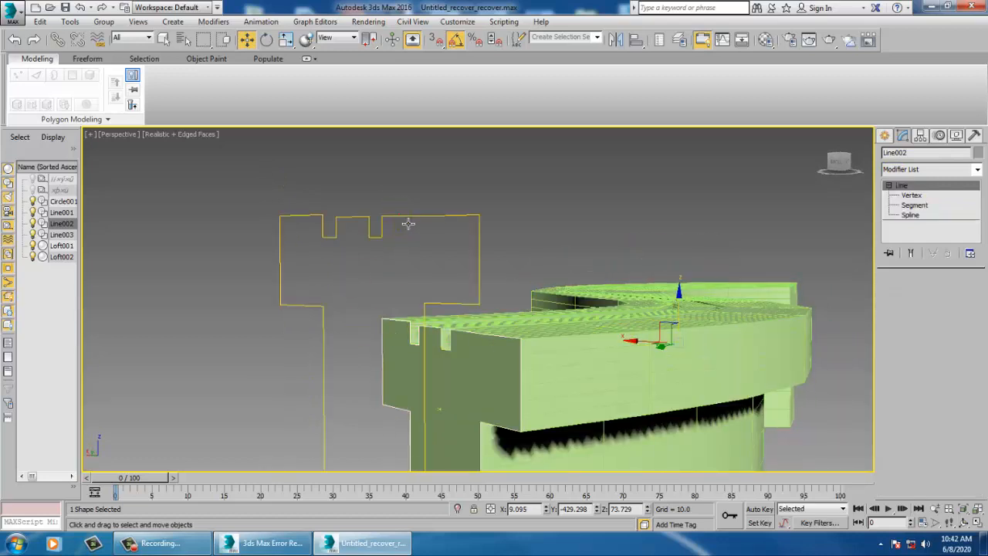
key("1")
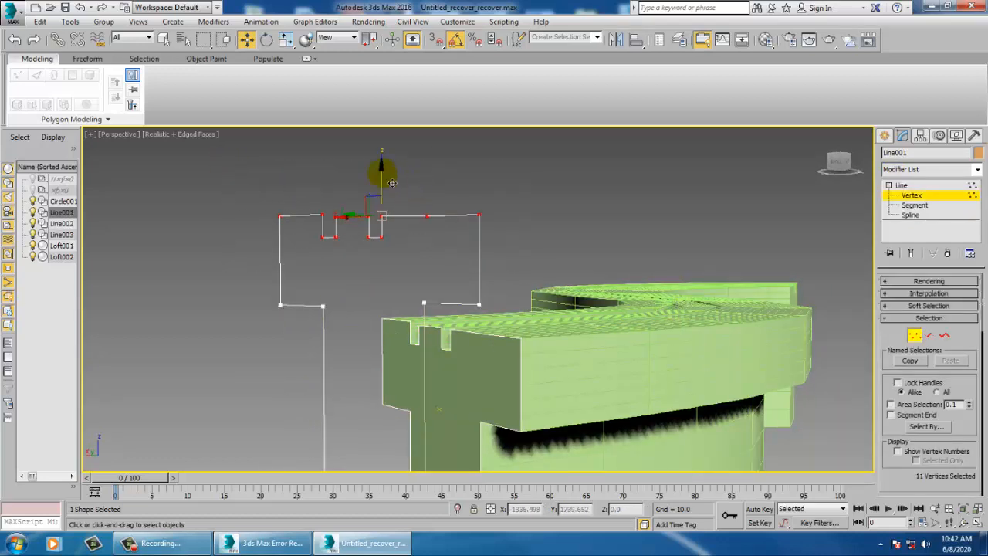
left_click_drag(392, 182, 429, 169)
Fillet the four corners beneath the T-profile's crossbar together, rounding both its underside ends and its junctions with the stem
left_click_drag(469, 287, 501, 313)
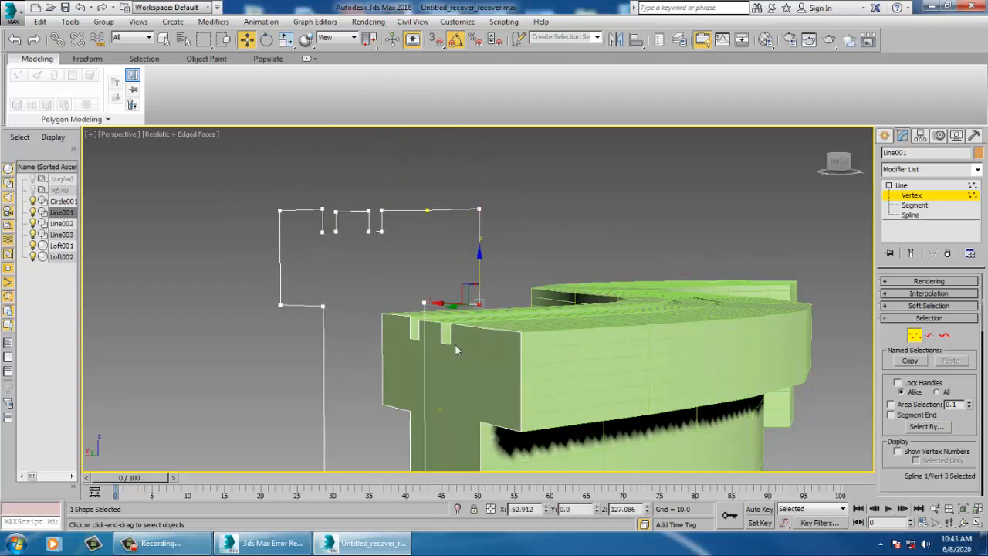
left_click_drag(216, 271, 222, 274)
left_click_drag(321, 318, 249, 278, "ctrl")
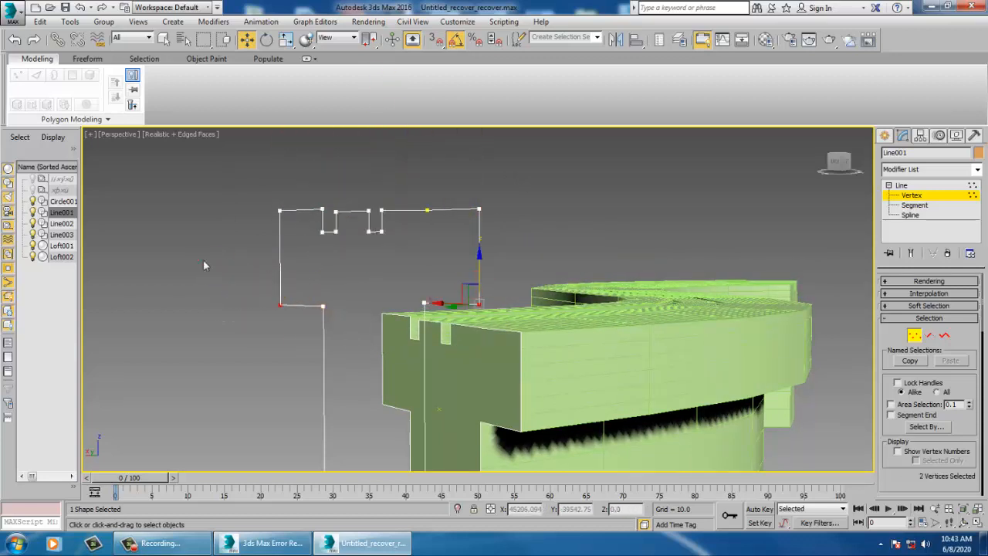
scroll(926, 472, "down", 10)
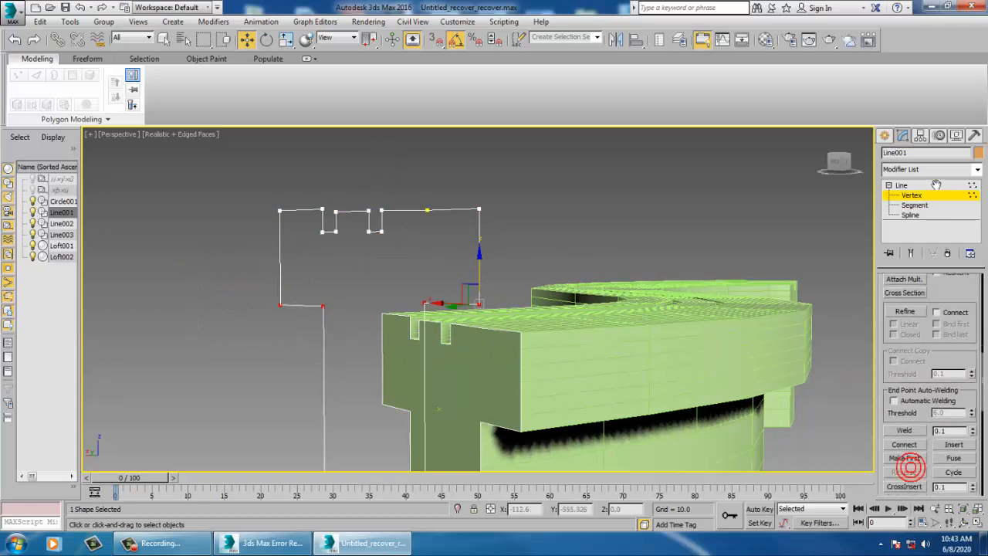
left_click_drag(950, 370, 934, 270)
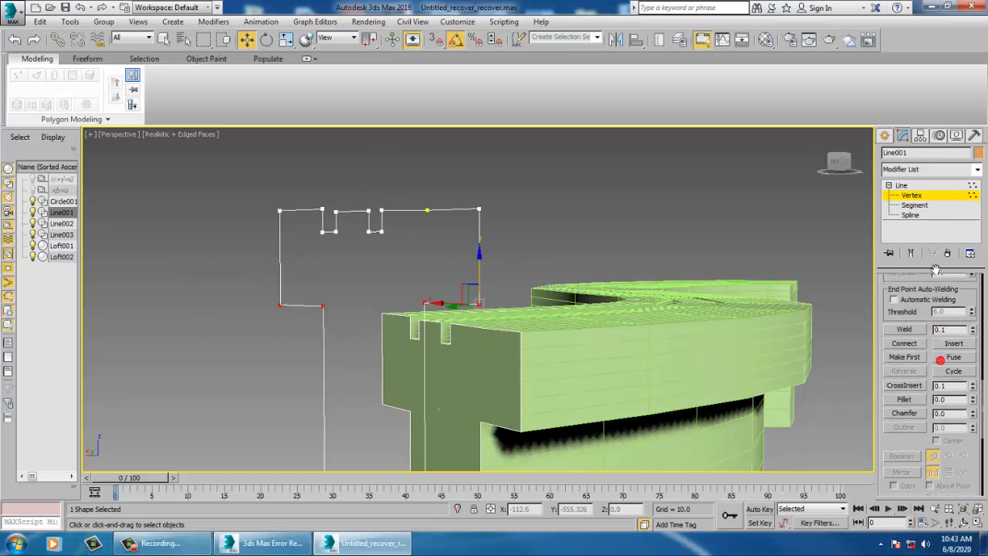
left_click(904, 399)
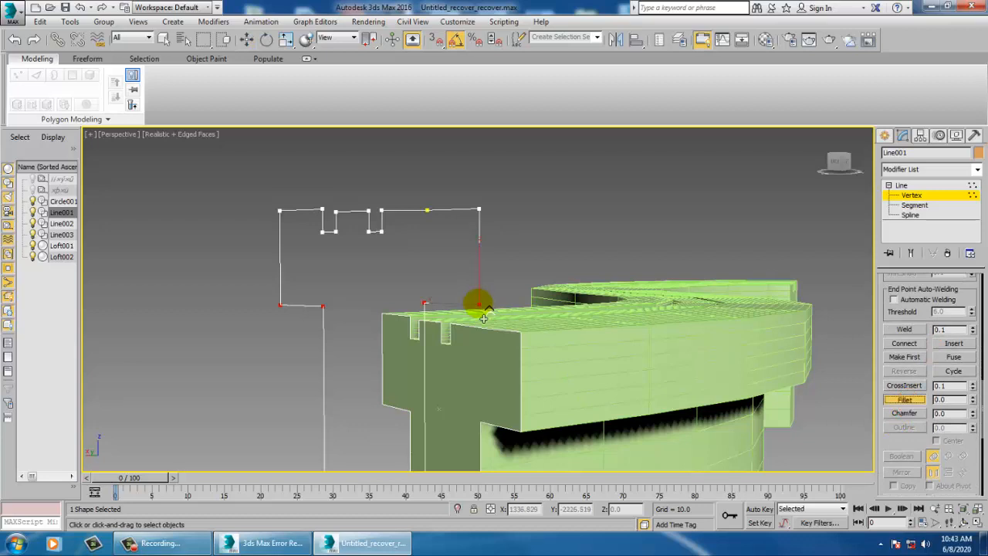
mouse_move(481, 307)
left_mouse_down()
mouse_move(467, 287)
mouse_move(490, 311)
mouse_move(499, 307)
left_mouse_up()
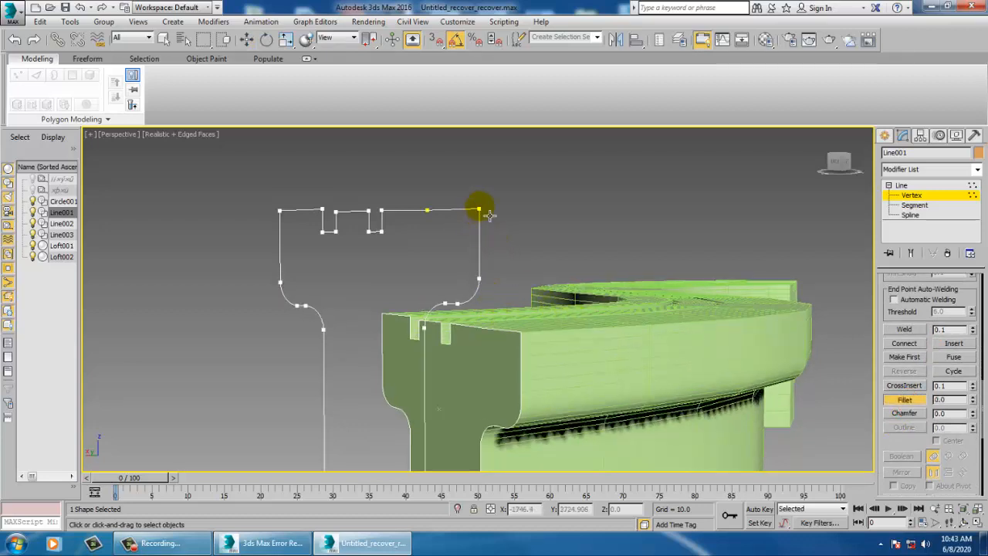
Fillet the two upper outer corners of the T-shaped profile and inspect the updated loft
mouse_move(489, 215)
left_mouse_down()
mouse_move(487, 194)
mouse_move(474, 232)
mouse_move(474, 211)
left_mouse_up()
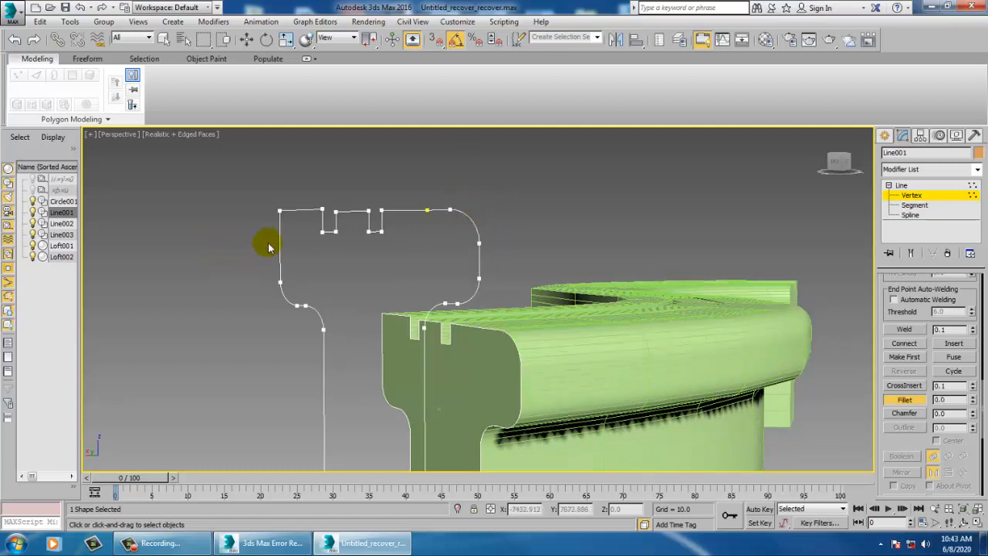
mouse_move(287, 219)
left_mouse_down()
mouse_move(281, 202)
mouse_move(289, 243)
mouse_move(282, 214)
left_mouse_up()
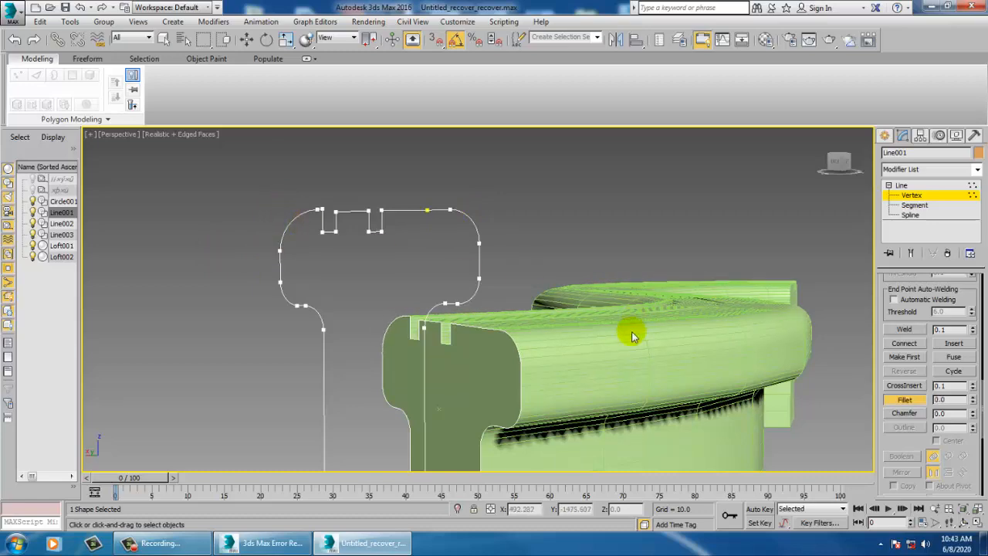
middle_click_drag(632, 336, 540, 377, "alt")
scroll(605, 327, "up", 3)
scroll(629, 322, "down", 5)
middle_click_drag(629, 322, 595, 373, "alt")
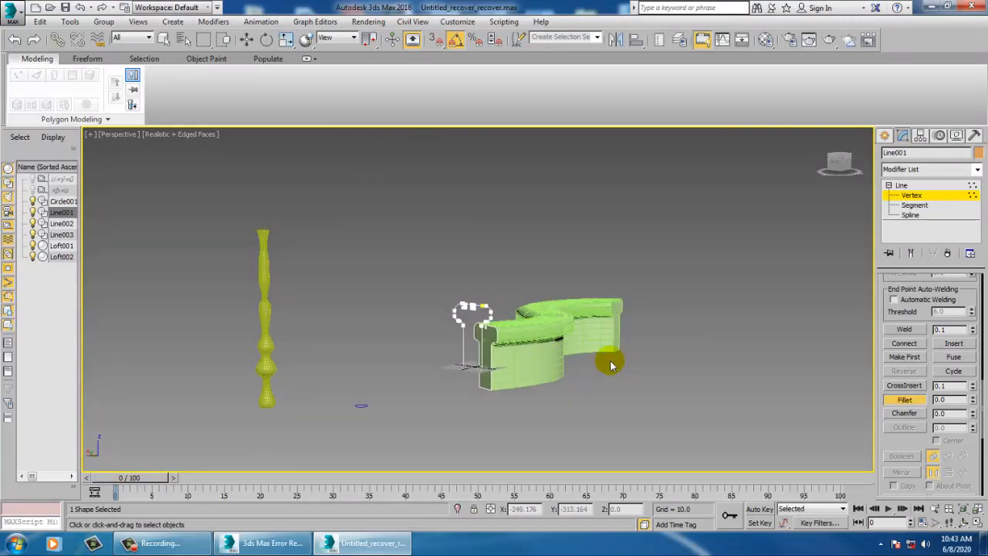